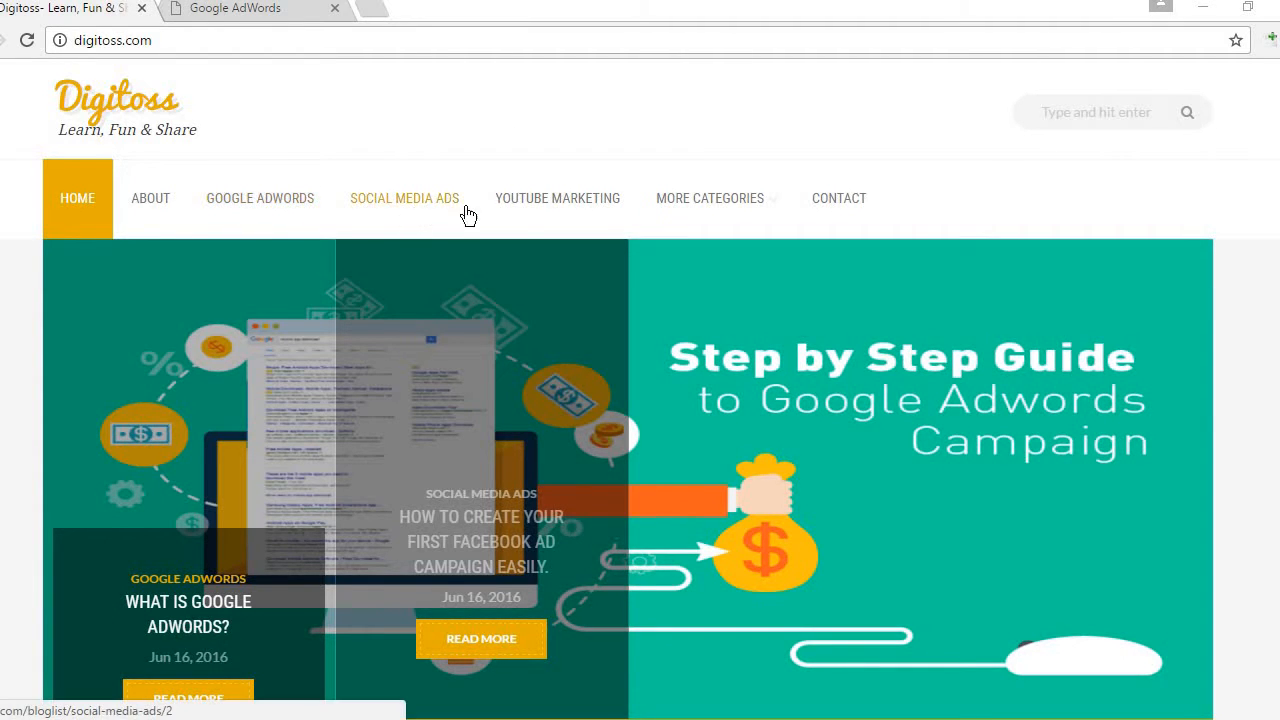
Step: Open the Google AdWords category of the Digitoss blog
mouse_move(737, 220)
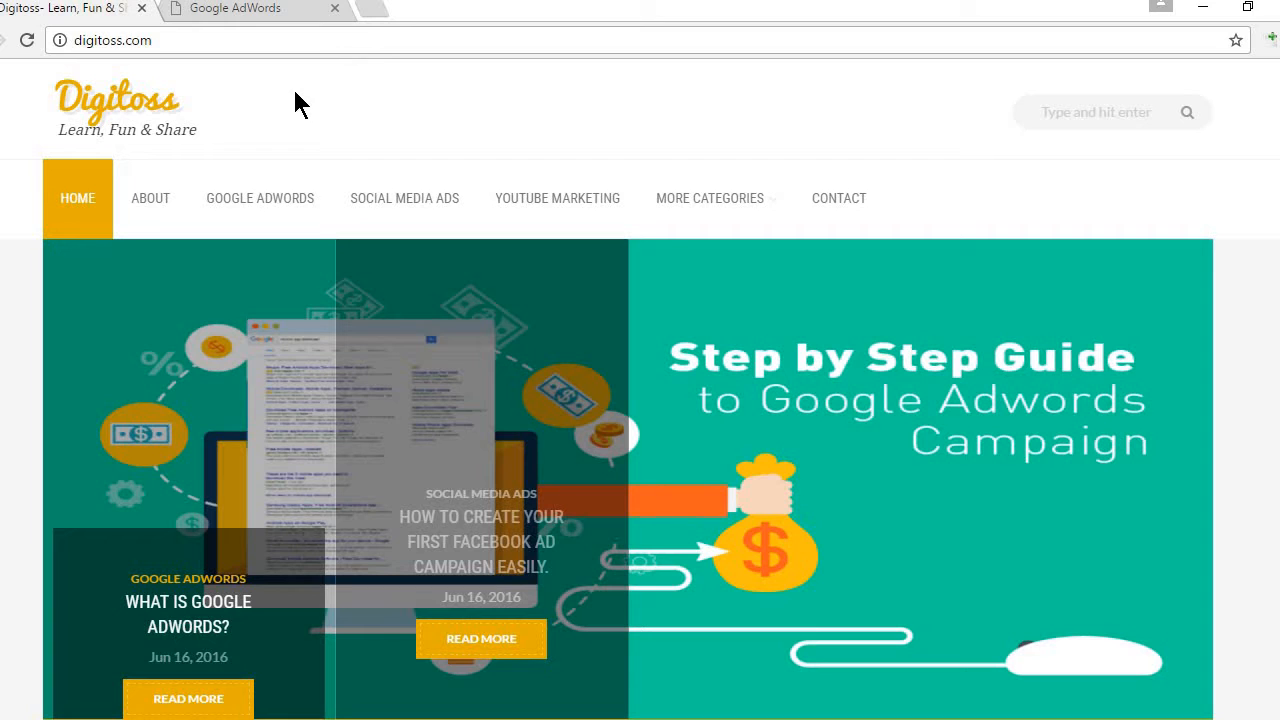
click(245, 210)
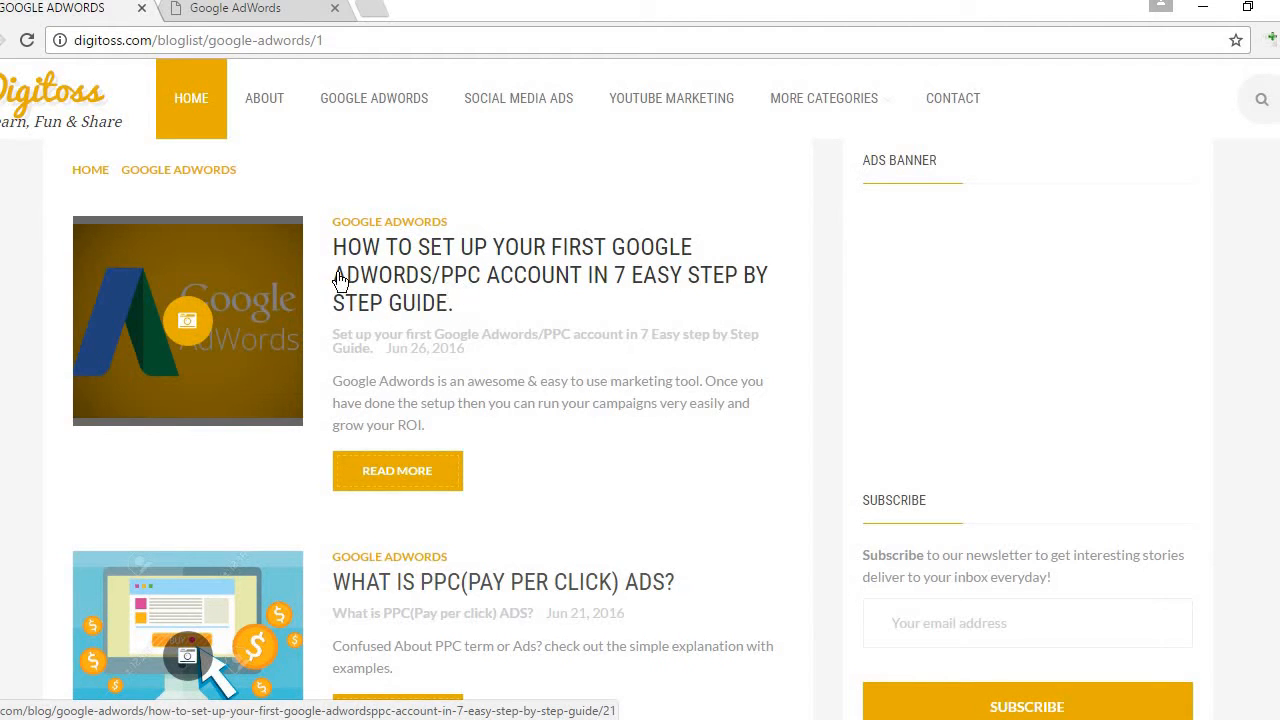
Step: Open the 'How to set up your first Google AdWords/PPC account' guide and read through its steps
click(468, 270)
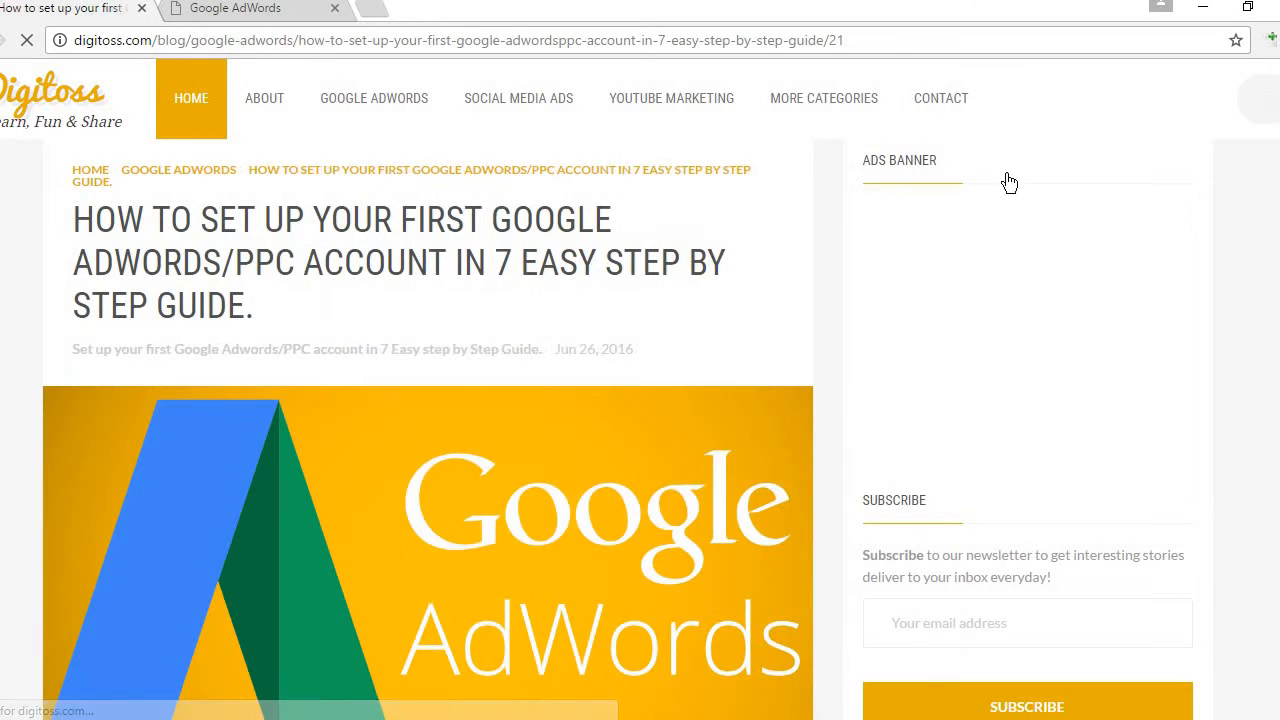
scroll(428, 430, down, 6)
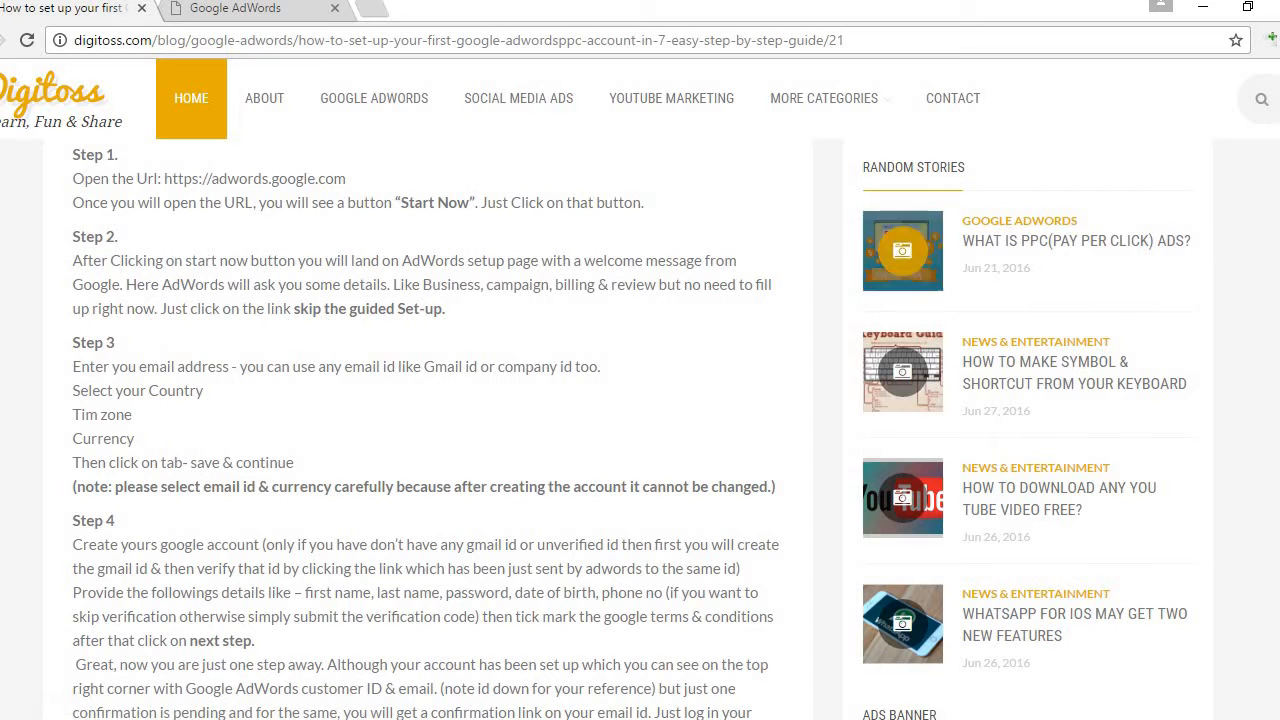
scroll(640, 430, down, 5)
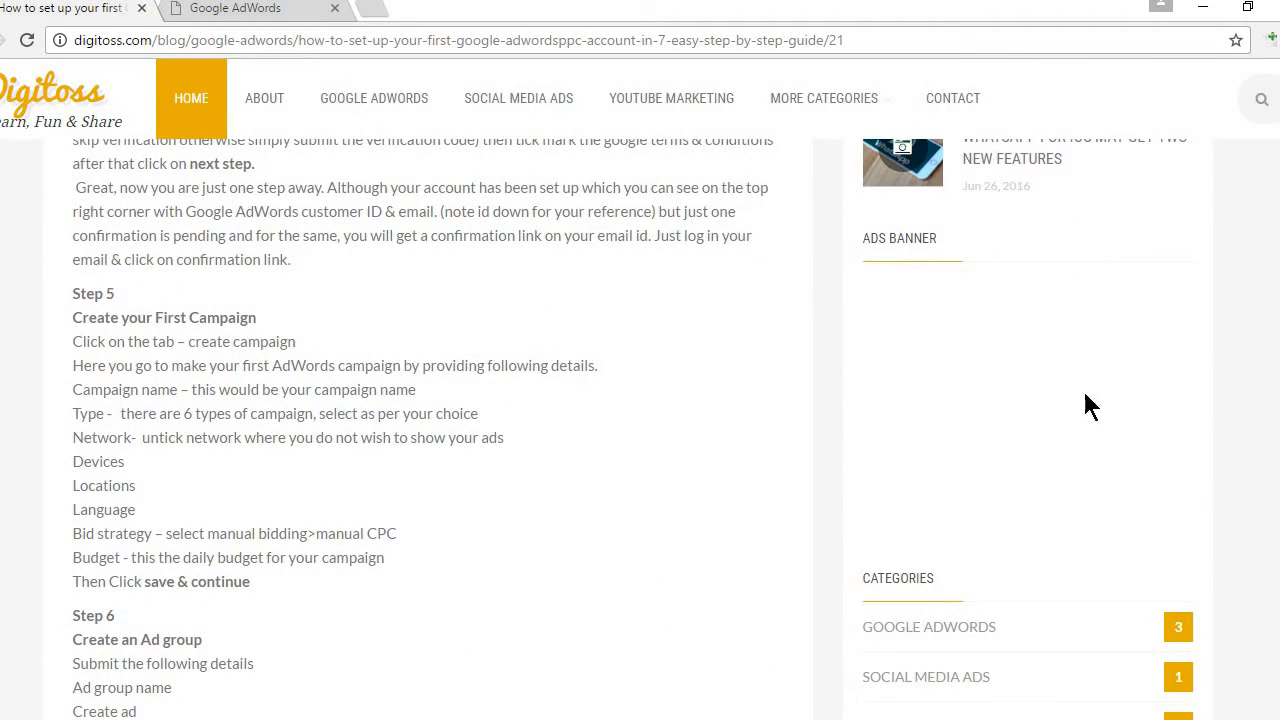
scroll(640, 430, down, 4)
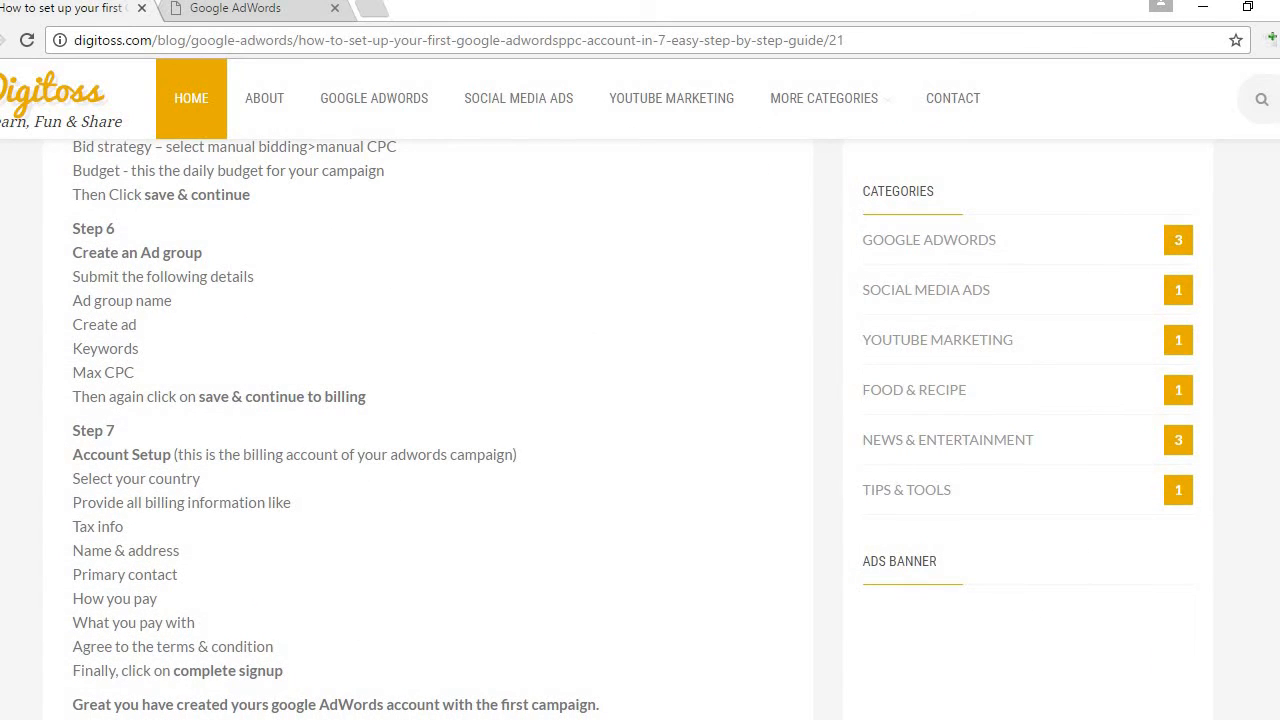
scroll(640, 430, up, 10)
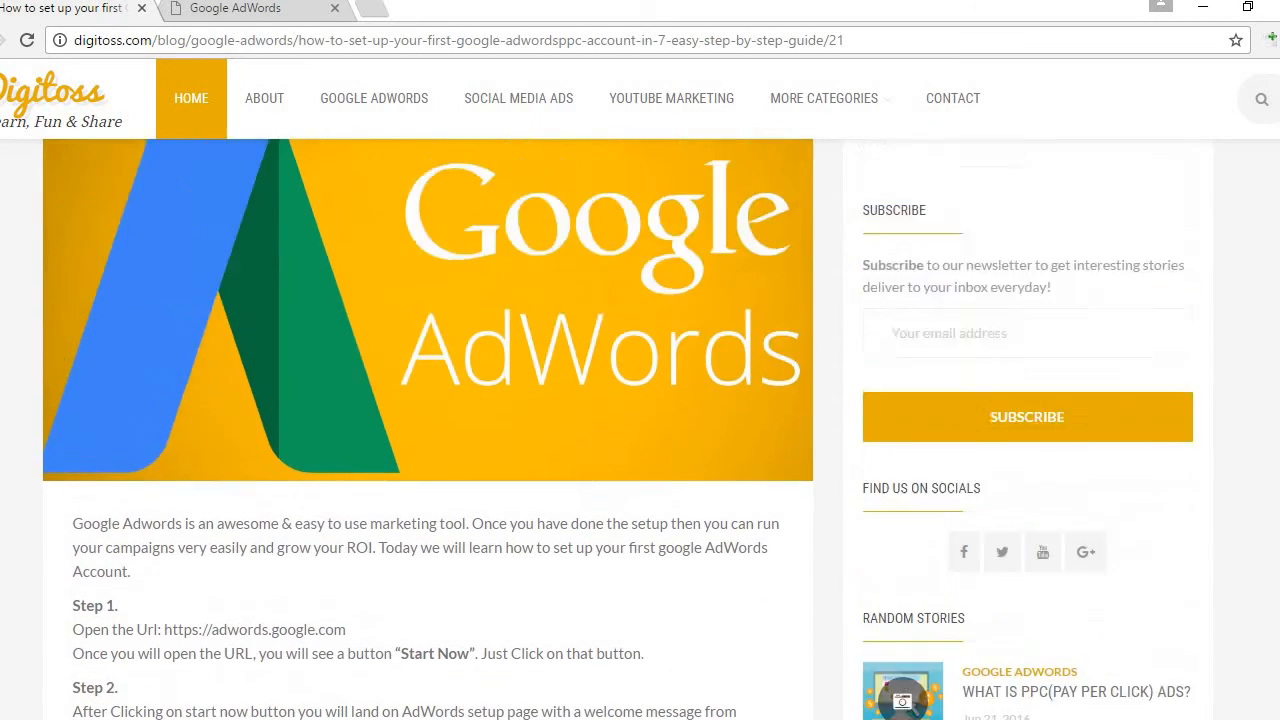
scroll(640, 430, down, 10)
scroll(640, 430, up, 1)
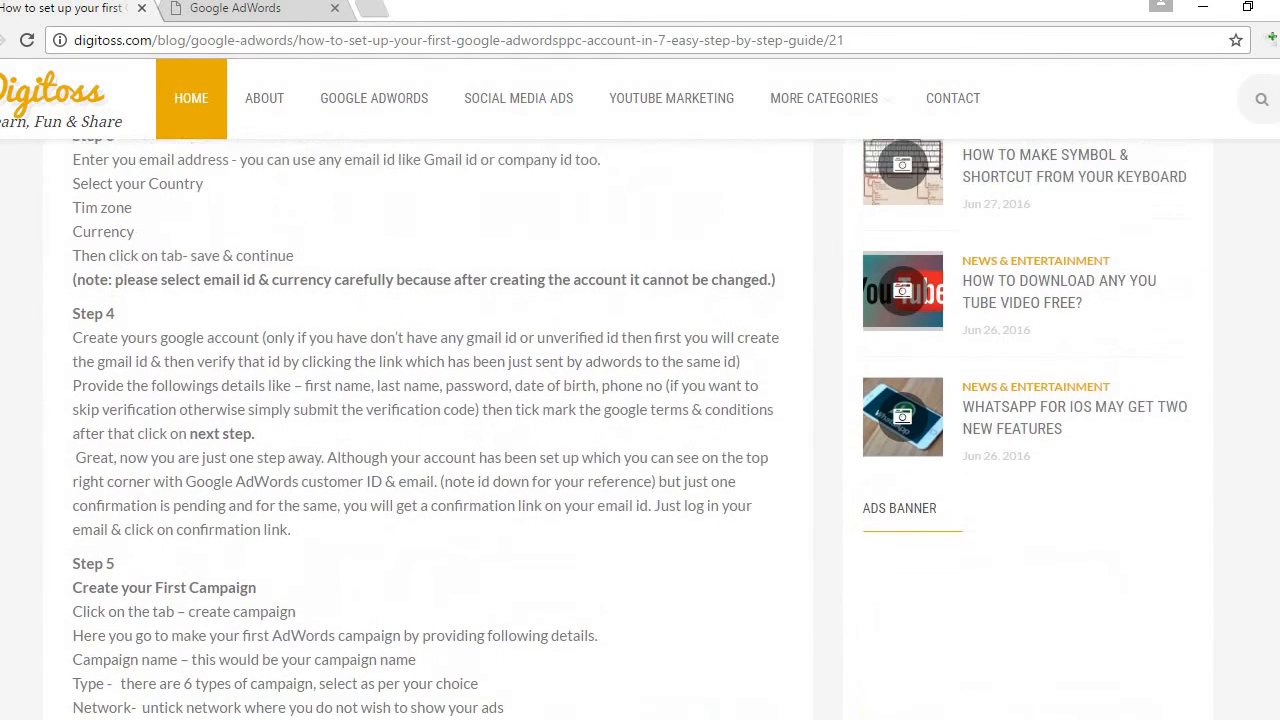
scroll(640, 430, up, 2)
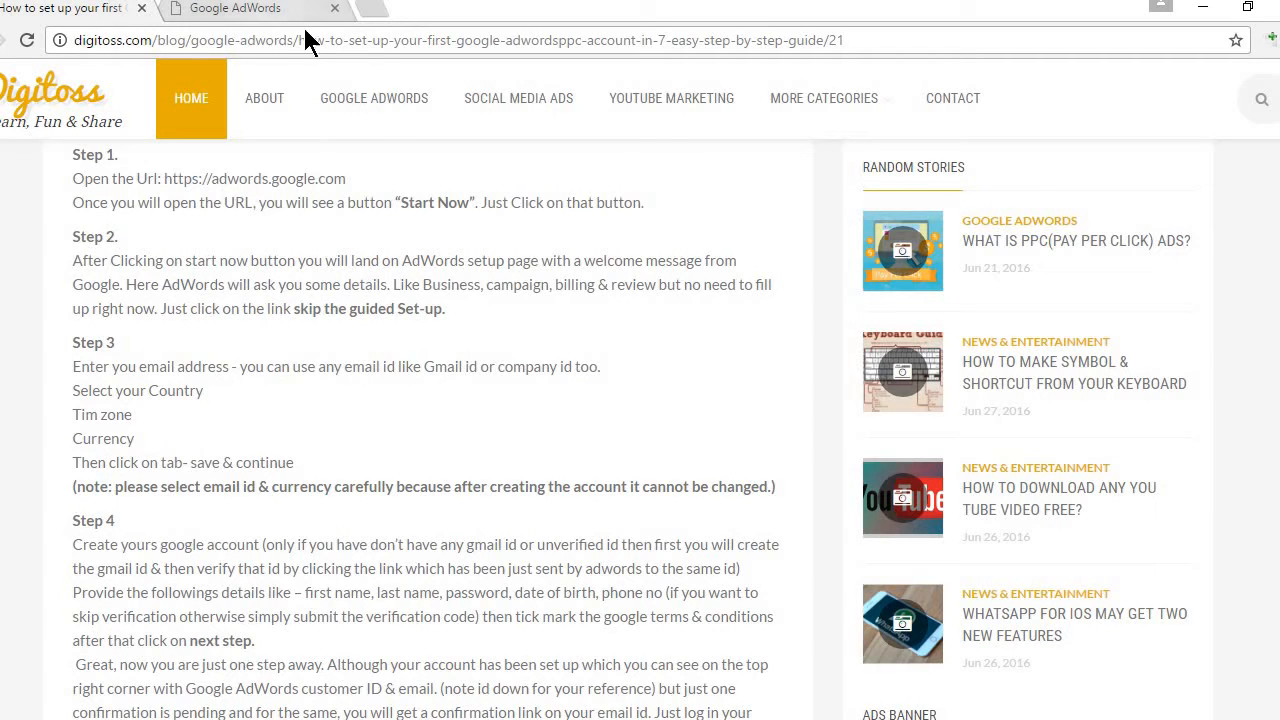
Step: In the AdWords tab, search google.co.in for 'google adwords' and open the AdWords Get Started page
click(256, 14)
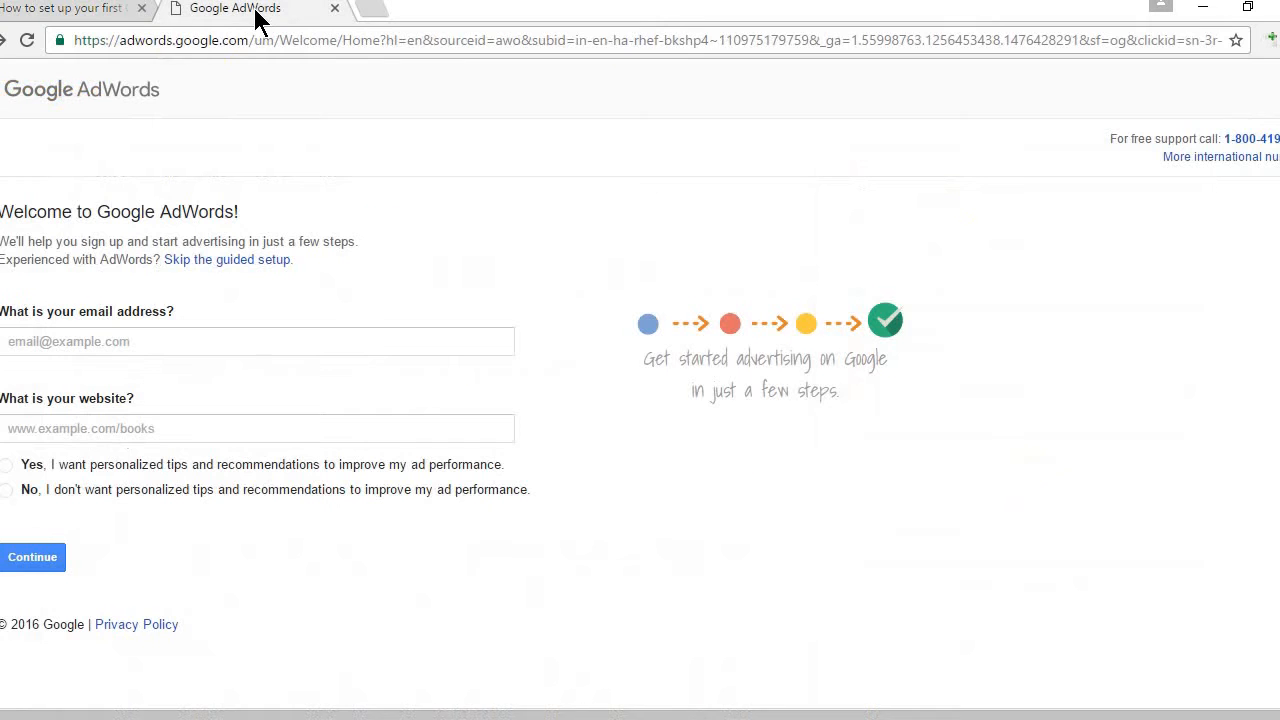
click(248, 30)
text(goo)
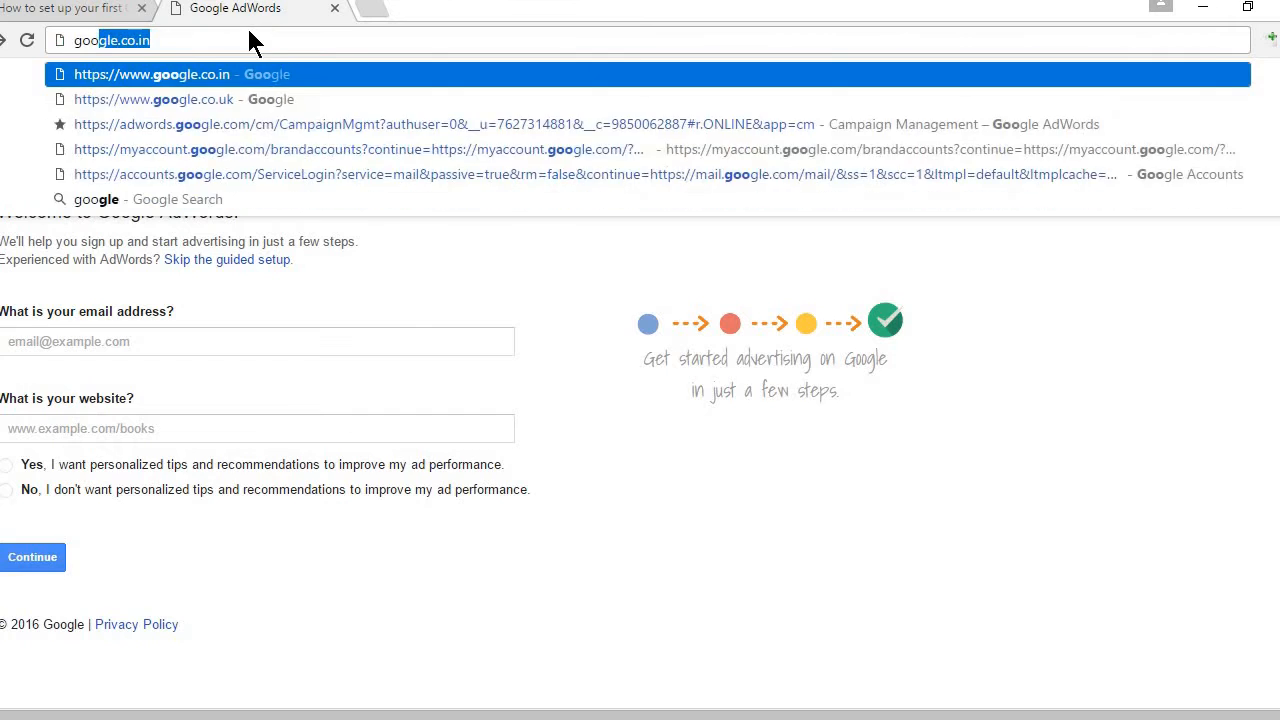
key(Return)
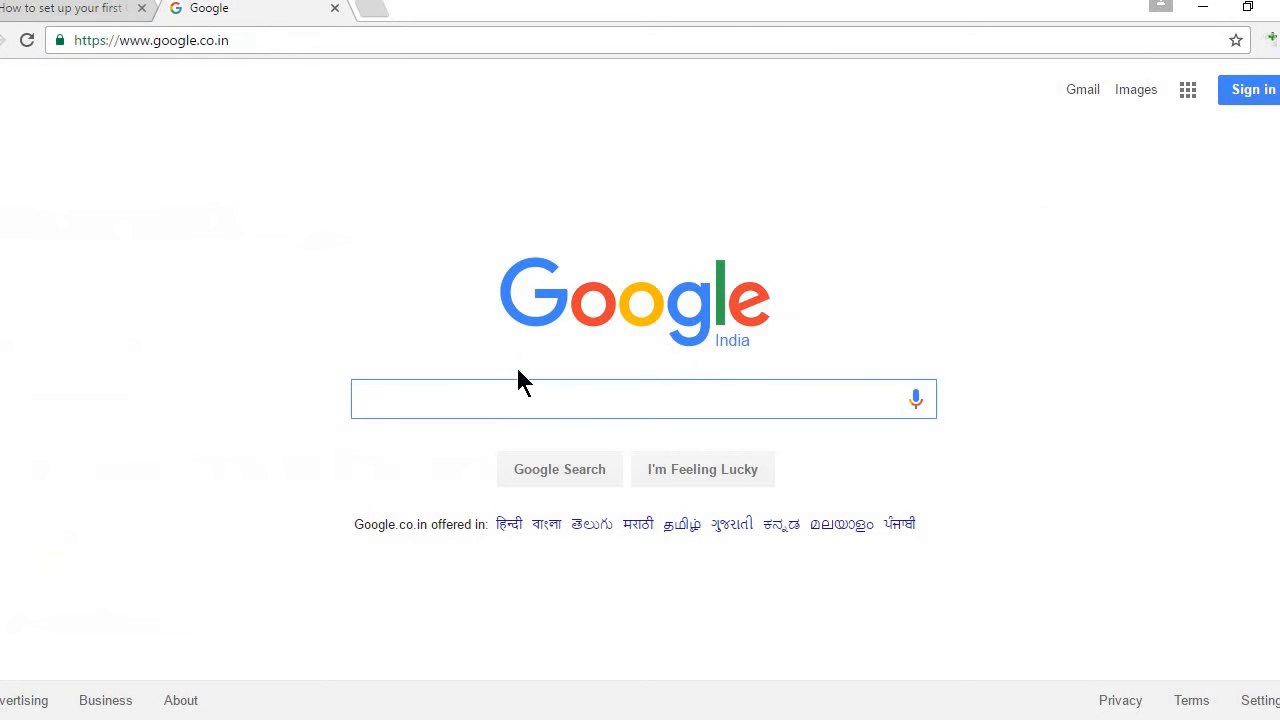
text(goog)
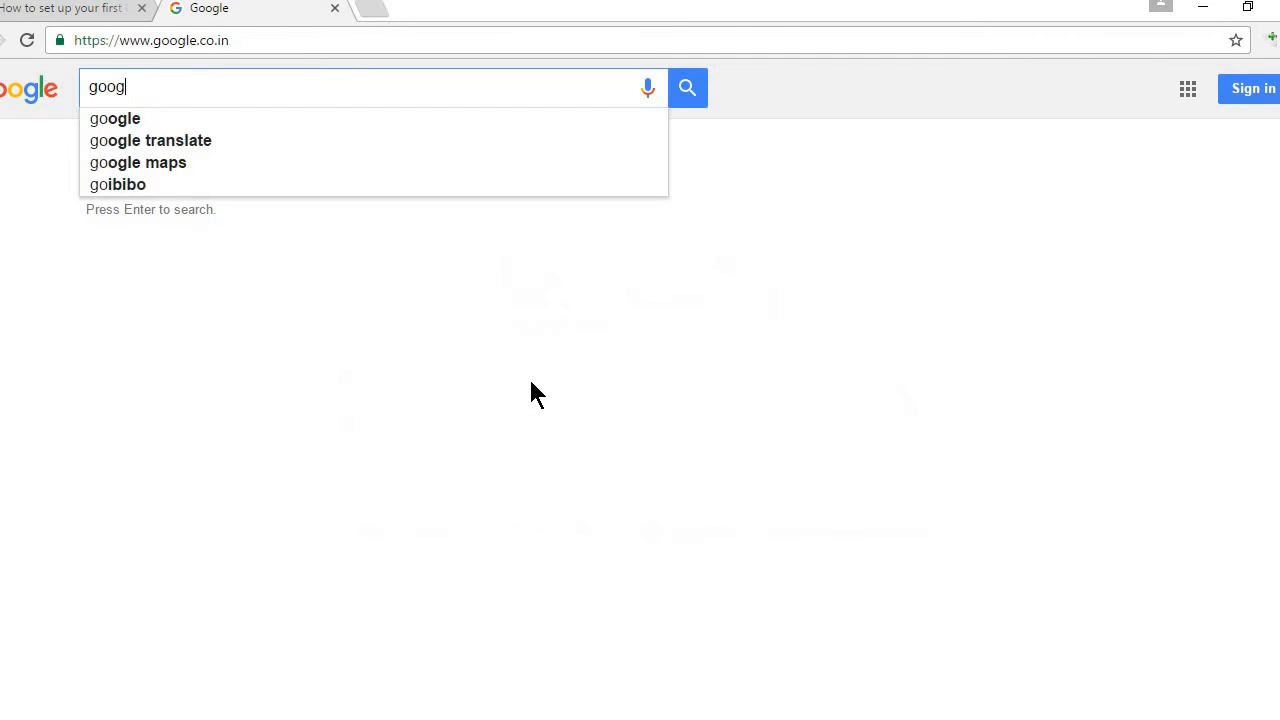
text(le adwords)
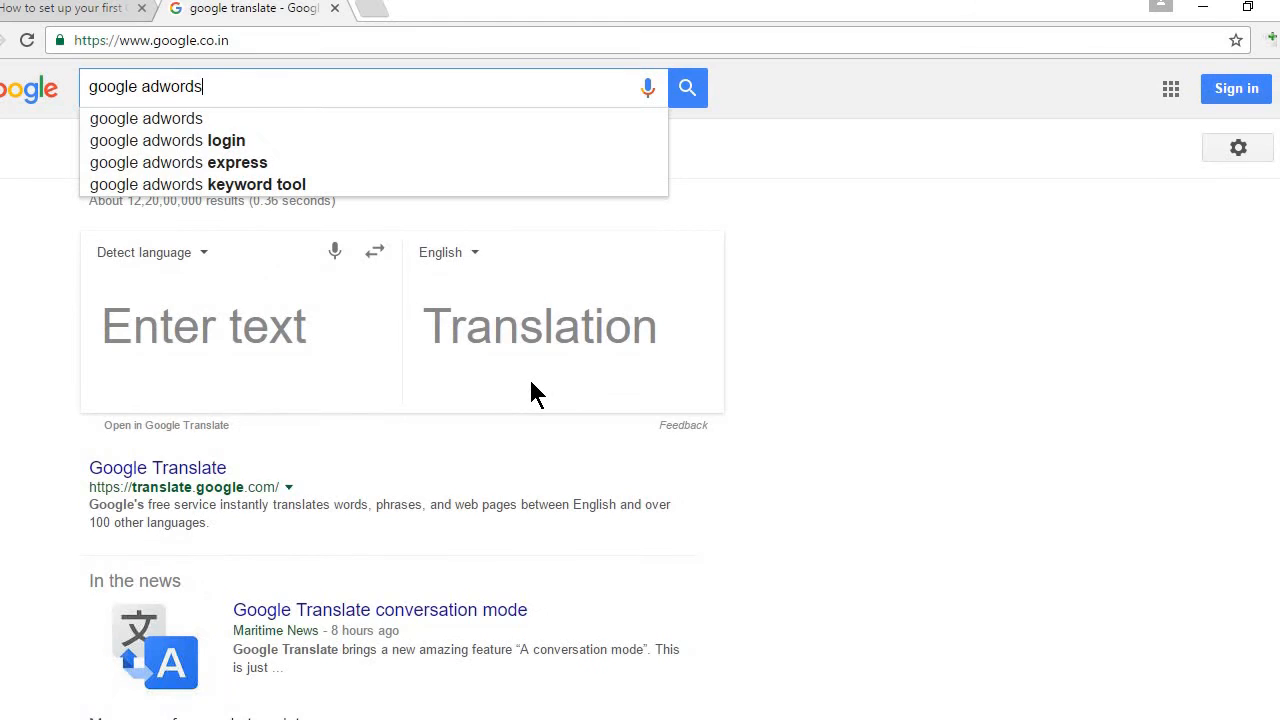
key(Return)
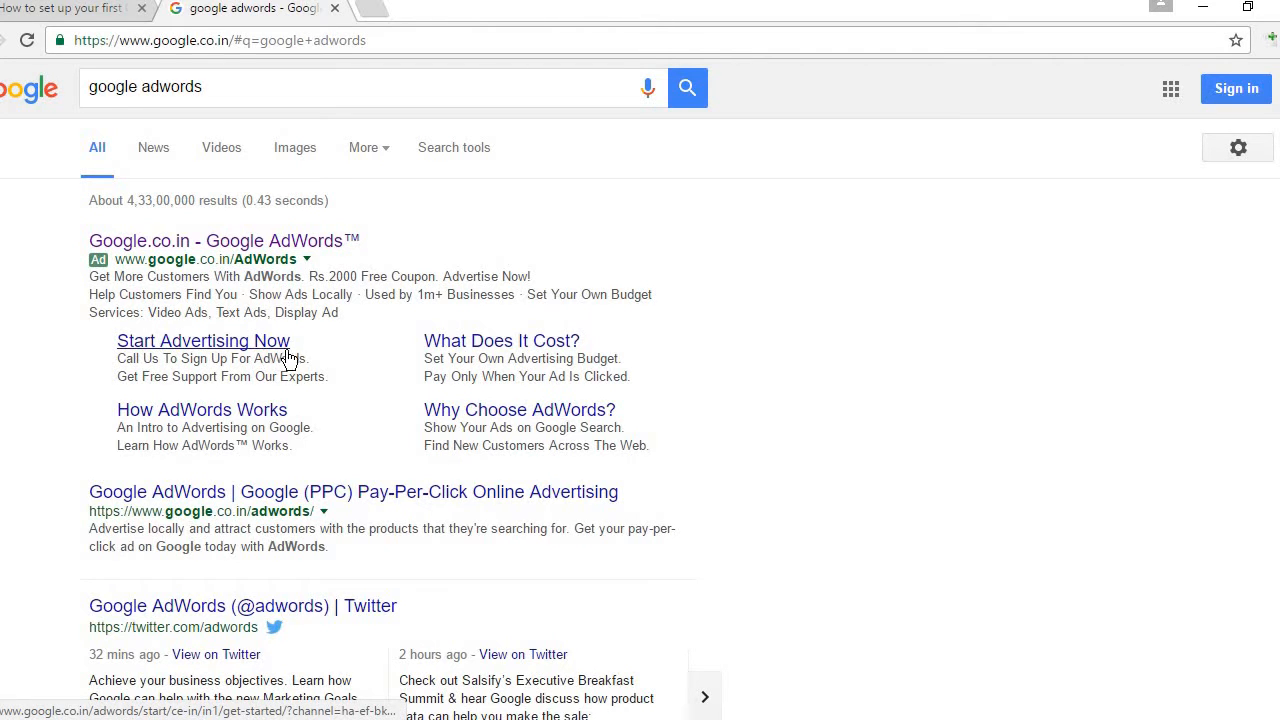
click(193, 351)
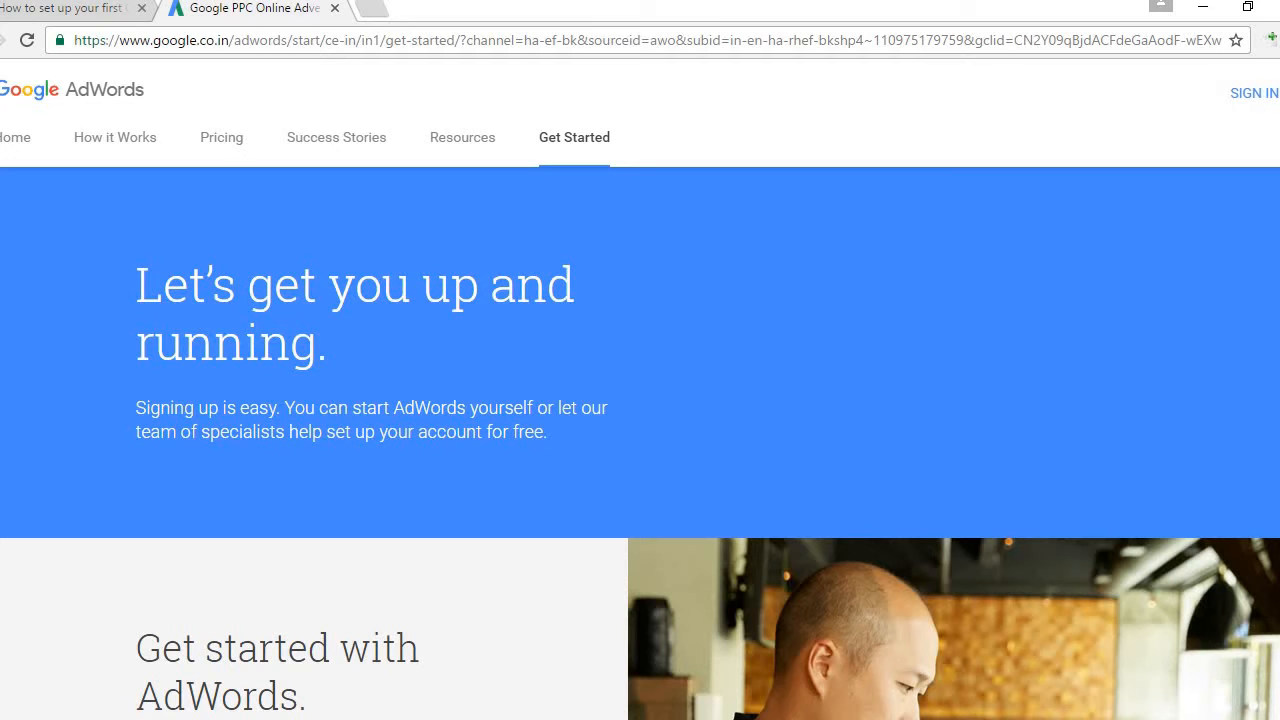
Step: Scroll to the 'Do it yourself' option and choose START TODAY to begin signup
scroll(640, 390, down, 3)
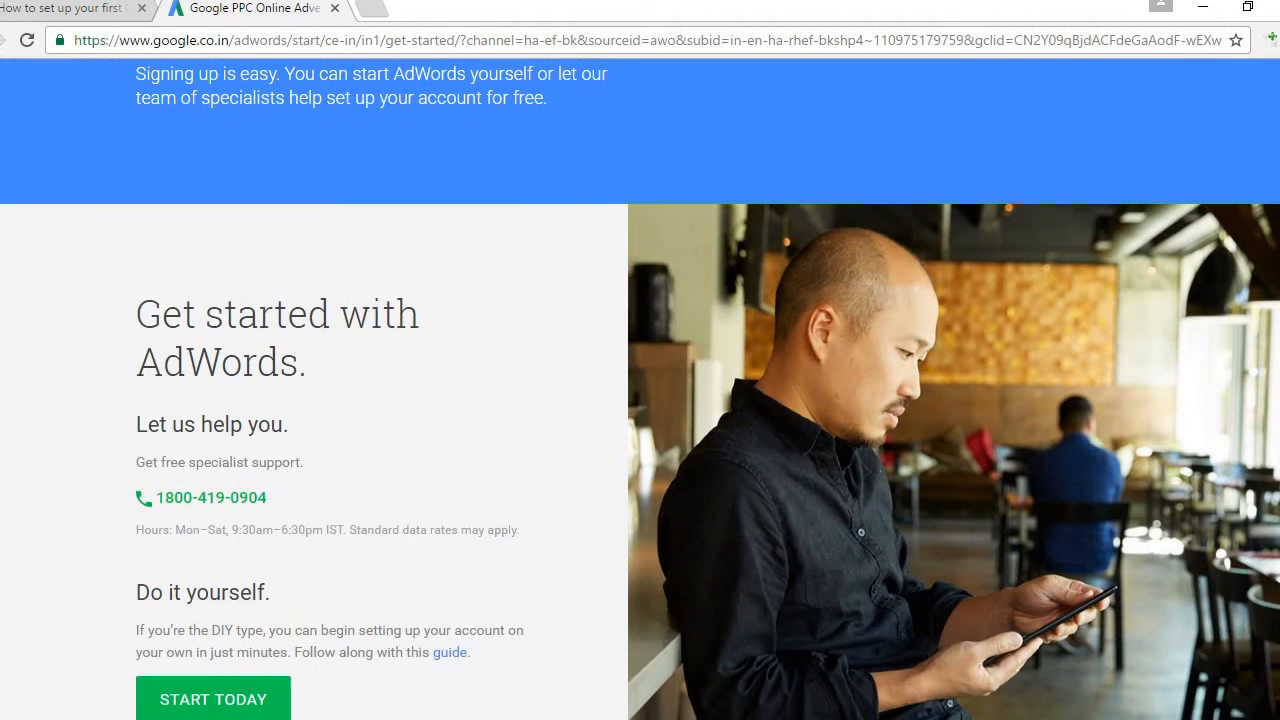
scroll(640, 390, down, 3)
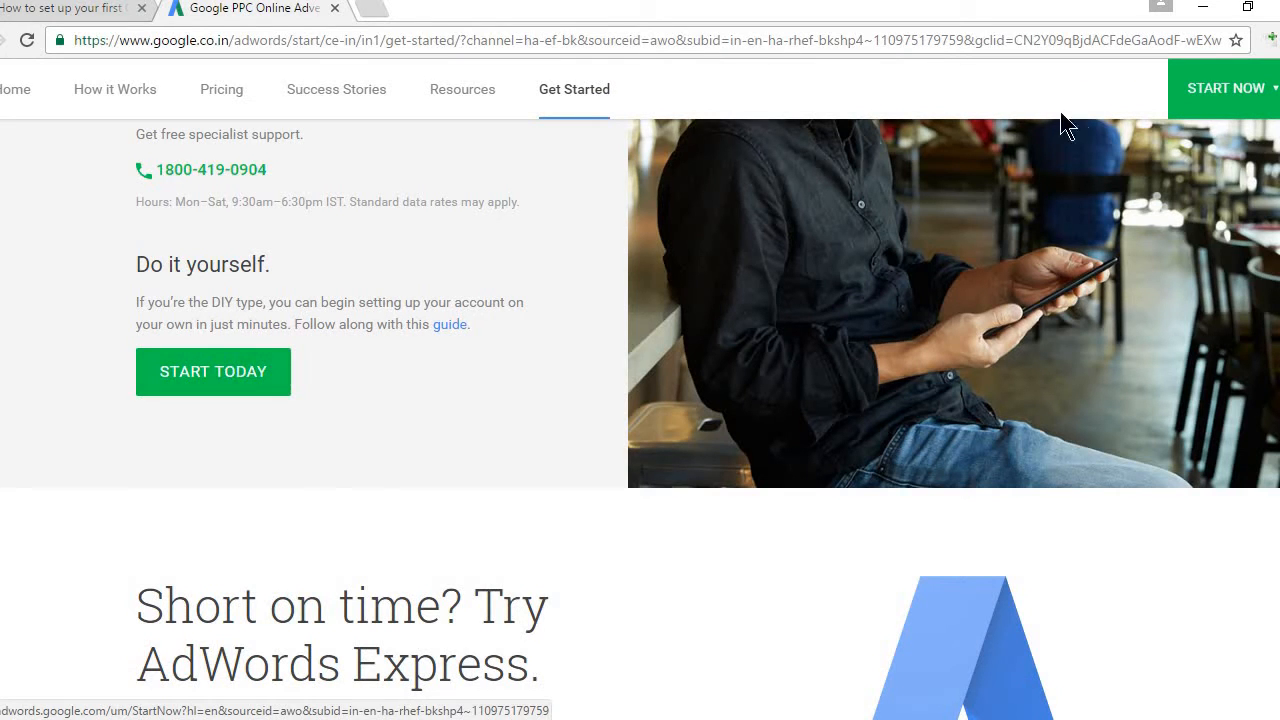
mouse_move(1205, 101)
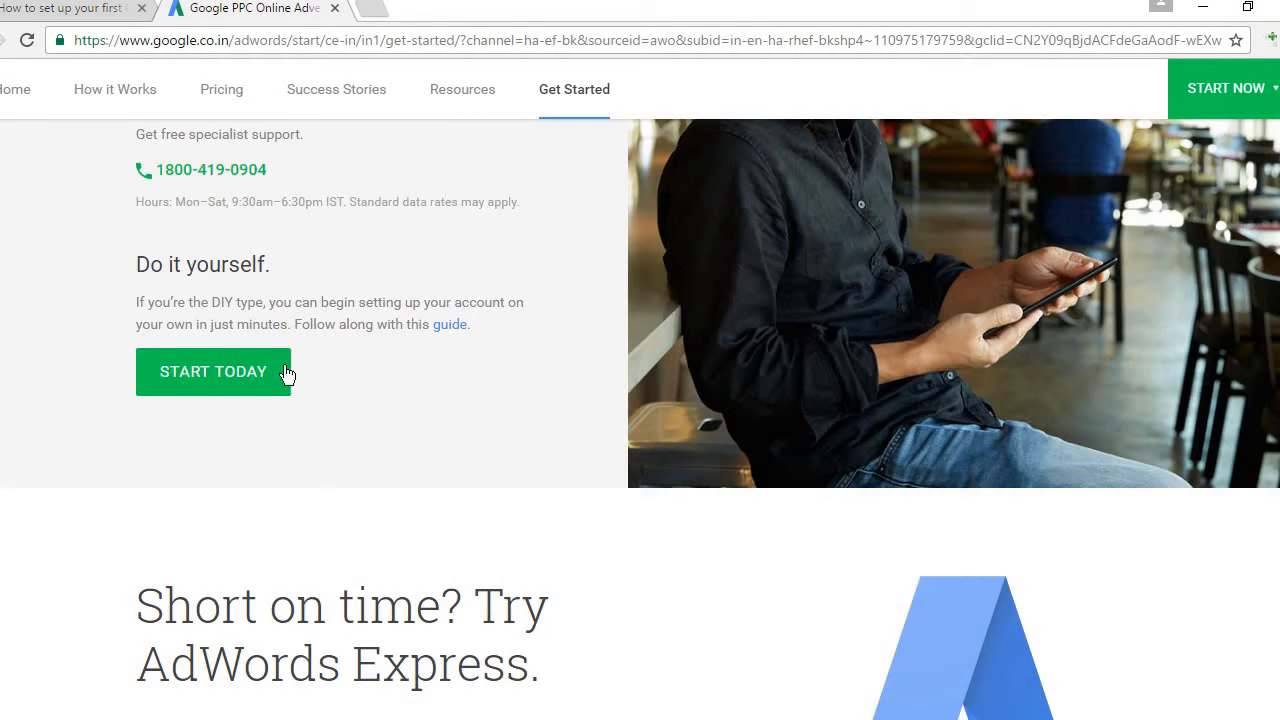
click(211, 377)
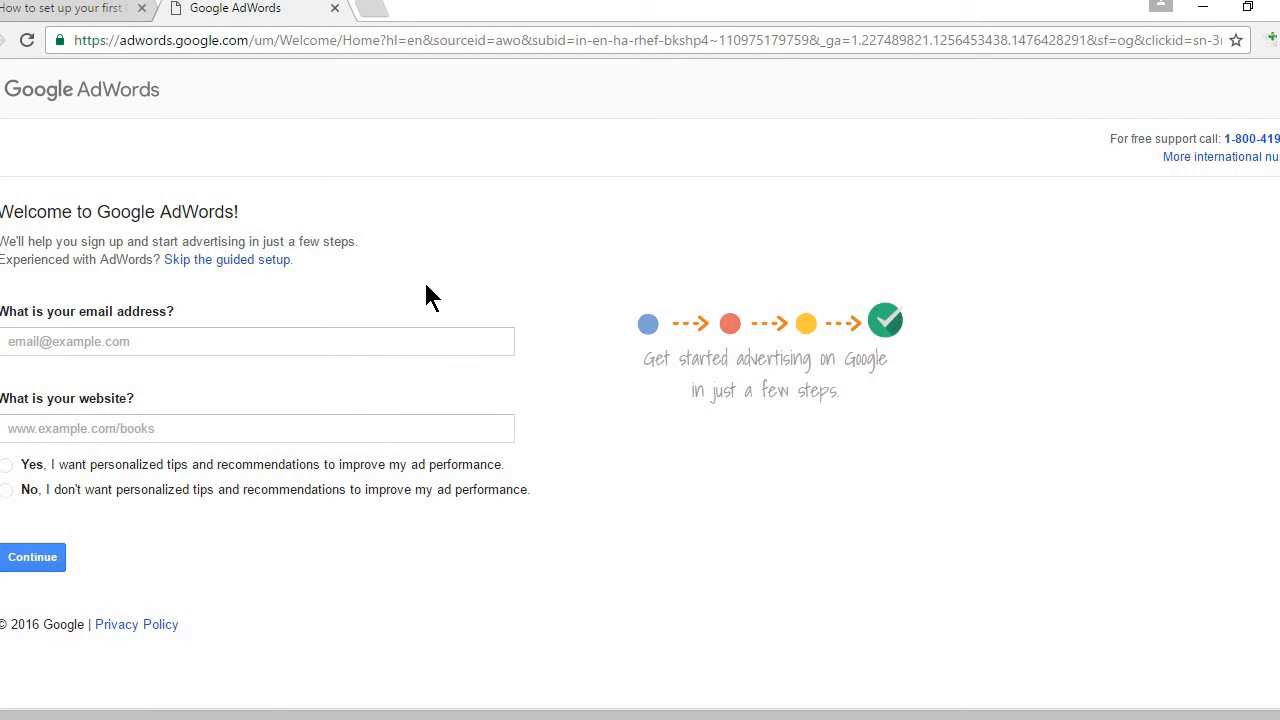
Step: Skip the guided setup to reach the AdWords account-creation form
click(244, 264)
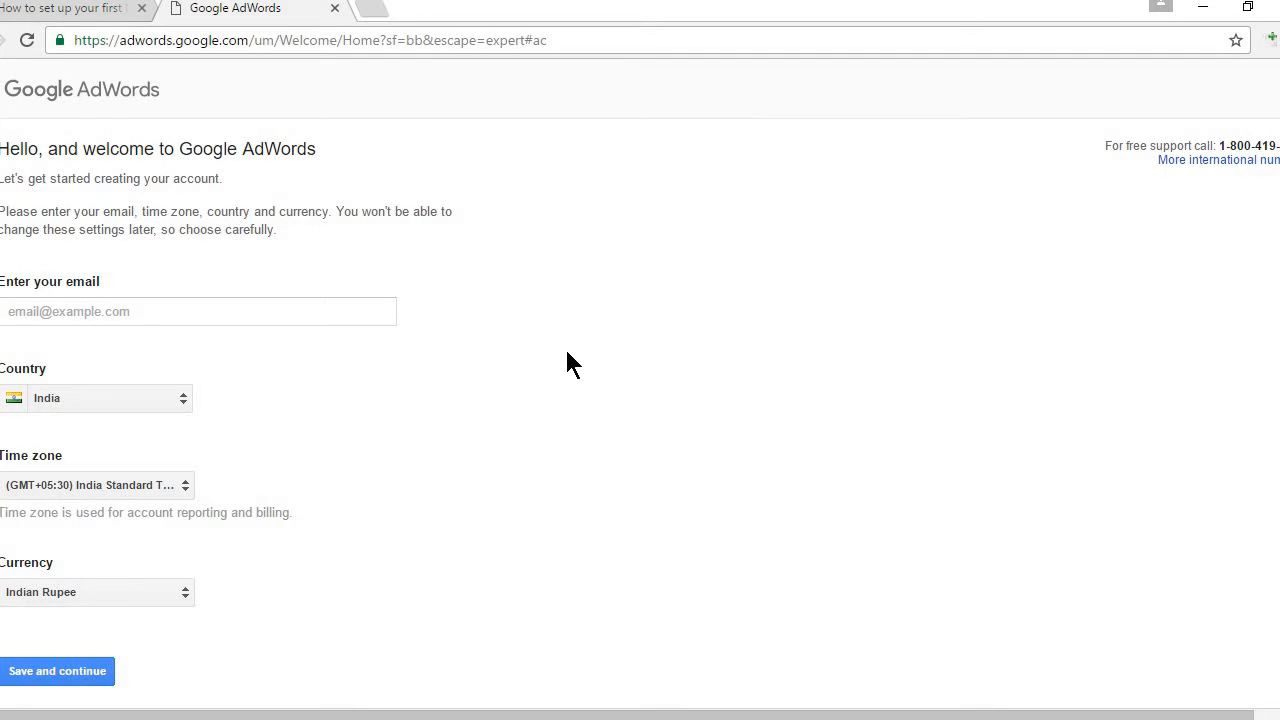
Step: Return to the Digitoss setup guide article tab
click(54, 12)
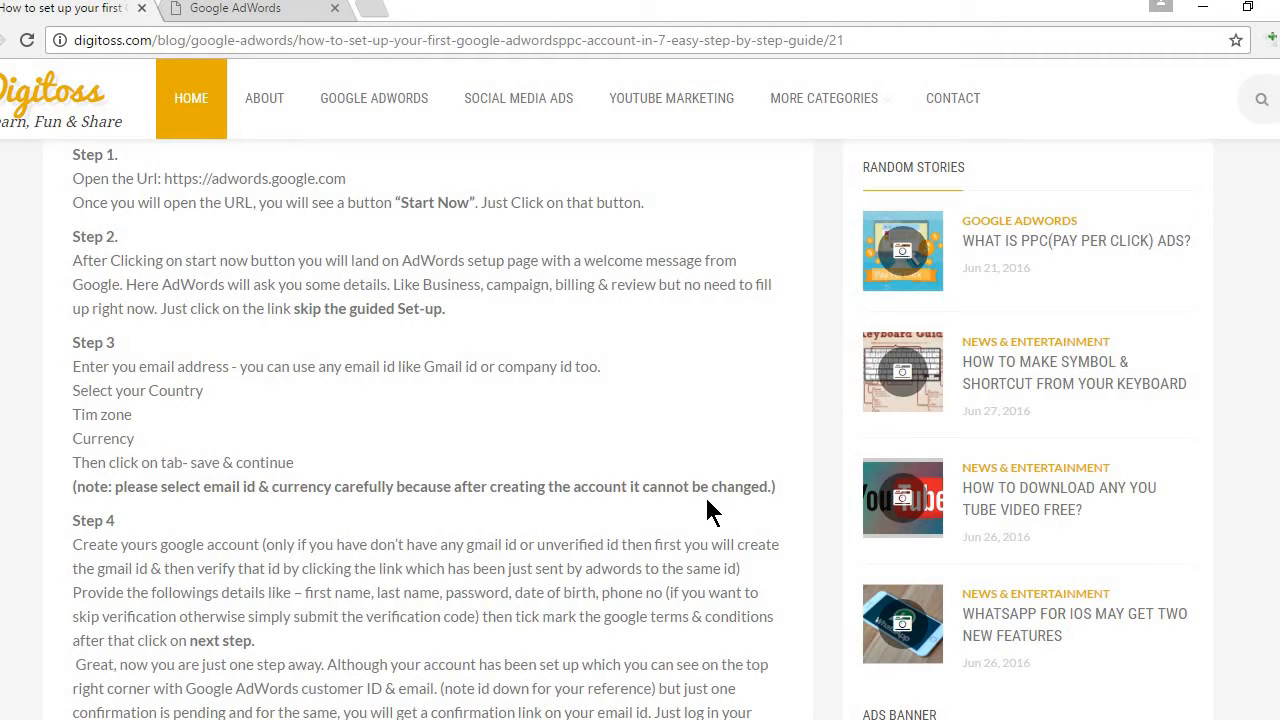
Step: Go back to the AdWords account form and place the cursor in the email field
click(286, 14)
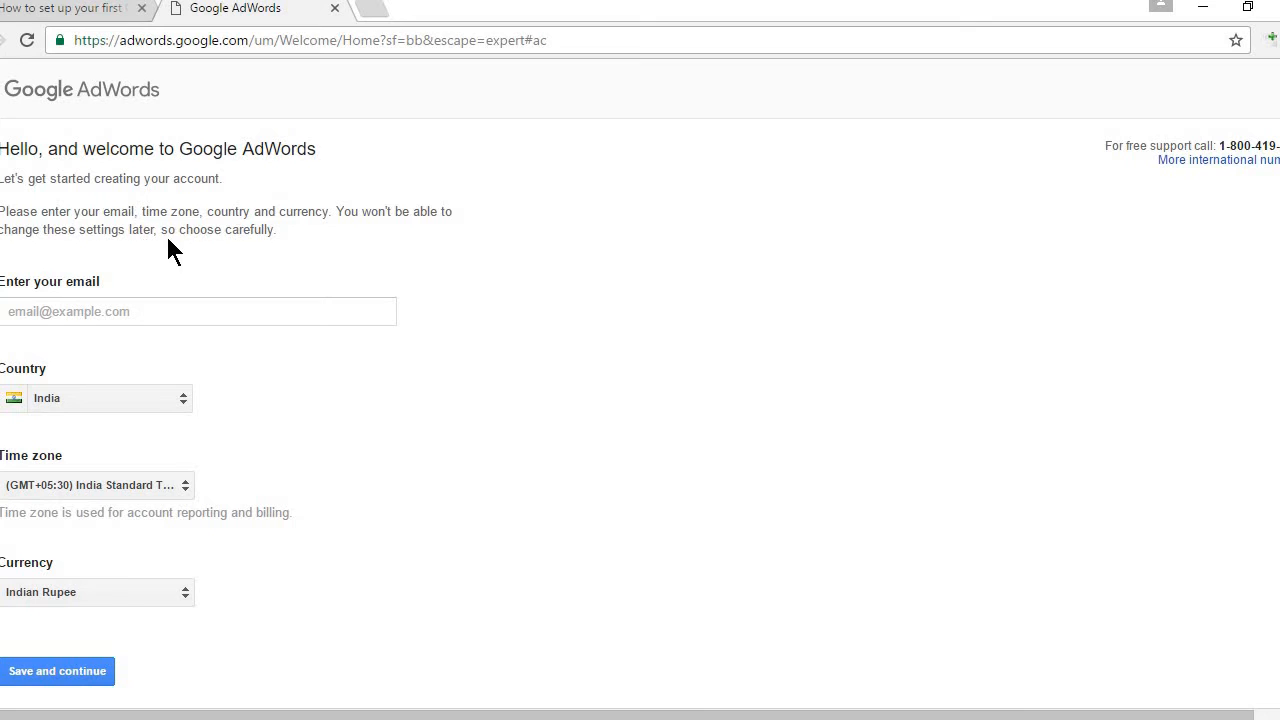
click(266, 320)
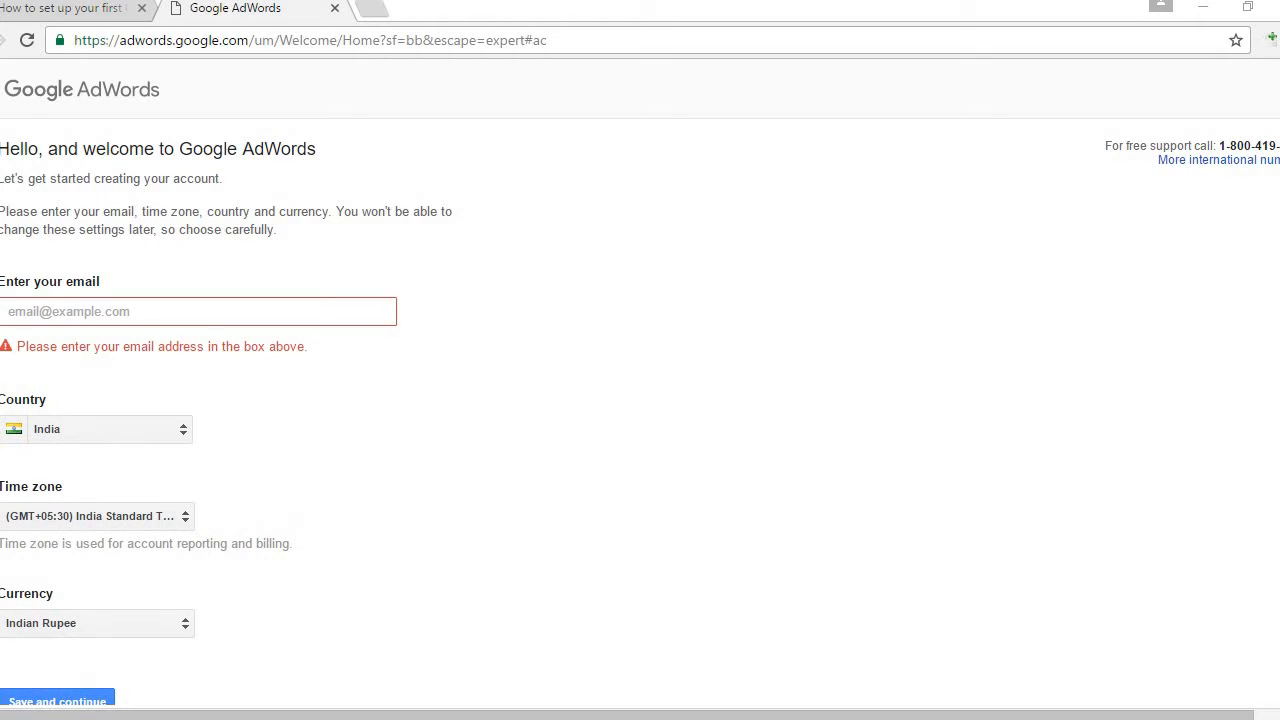
click(191, 305)
Step: Enter the account e-mail address, keeping India, India Standard Time and Indian Rupee
text(for)
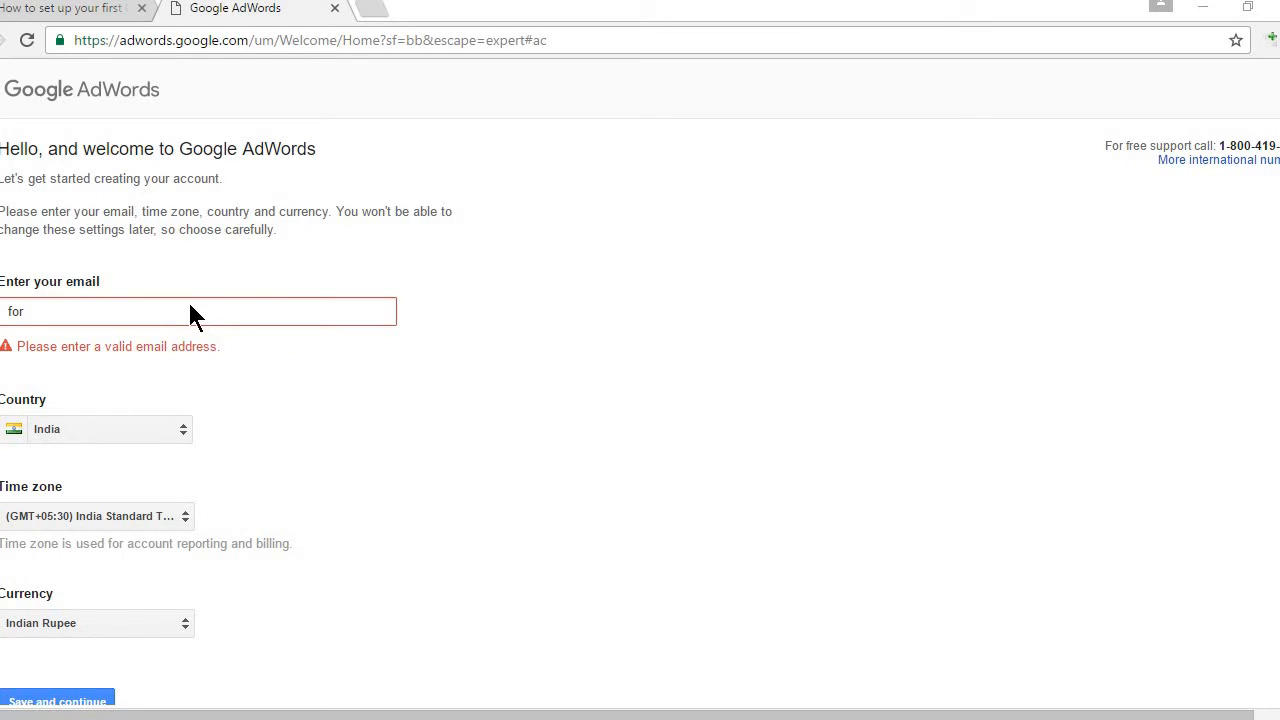
double_click(189, 305)
text(for)
key(BackSpace)
key(BackSpace)
key(BackSpace)
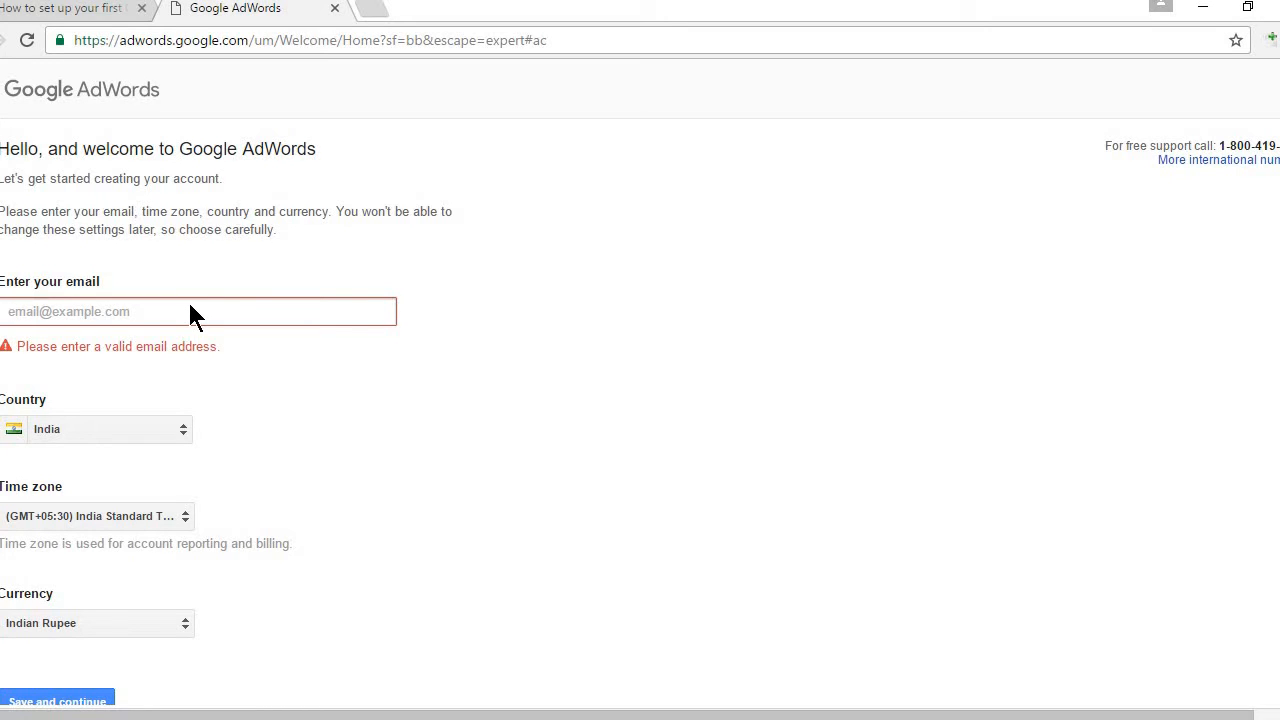
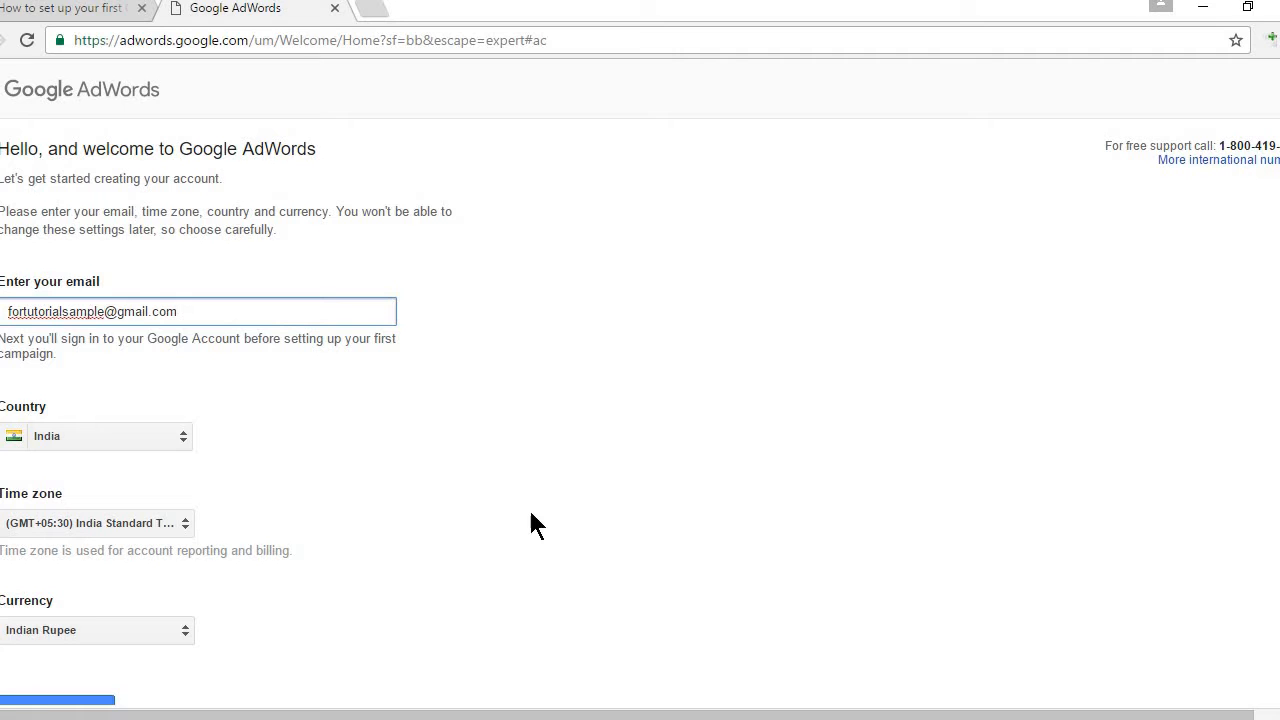
click(647, 460)
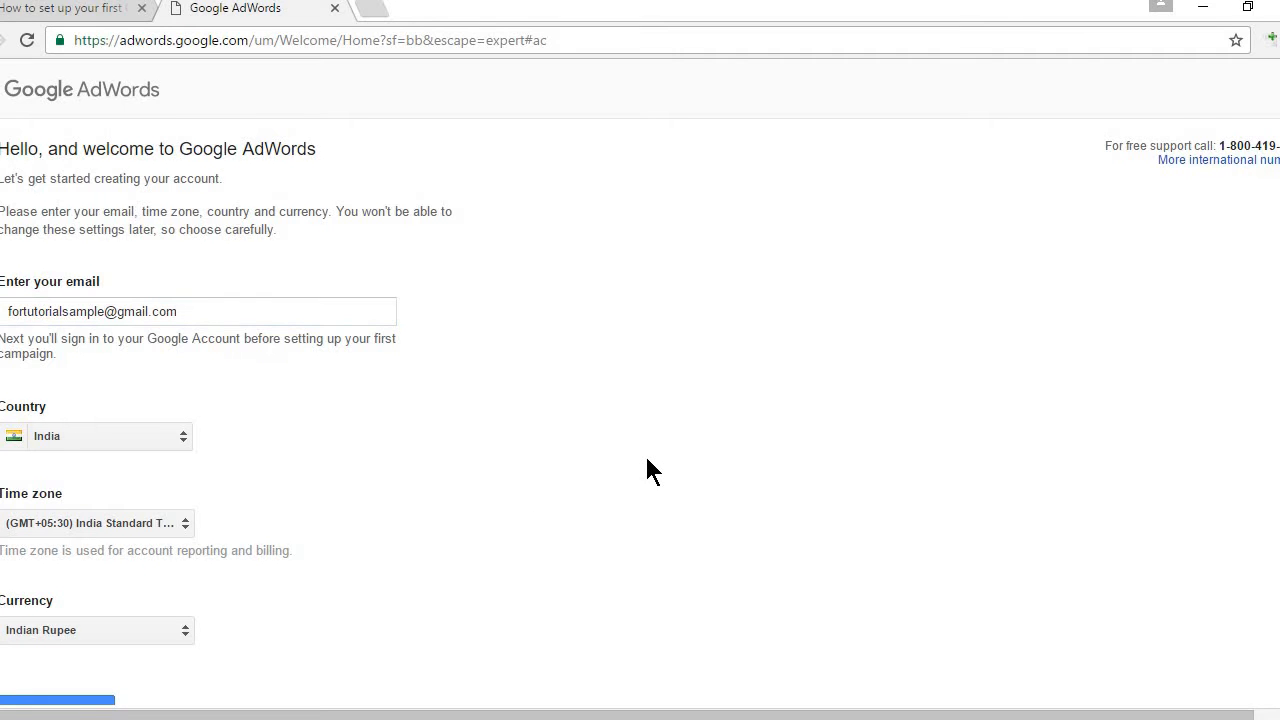
scroll(647, 470, down, 2)
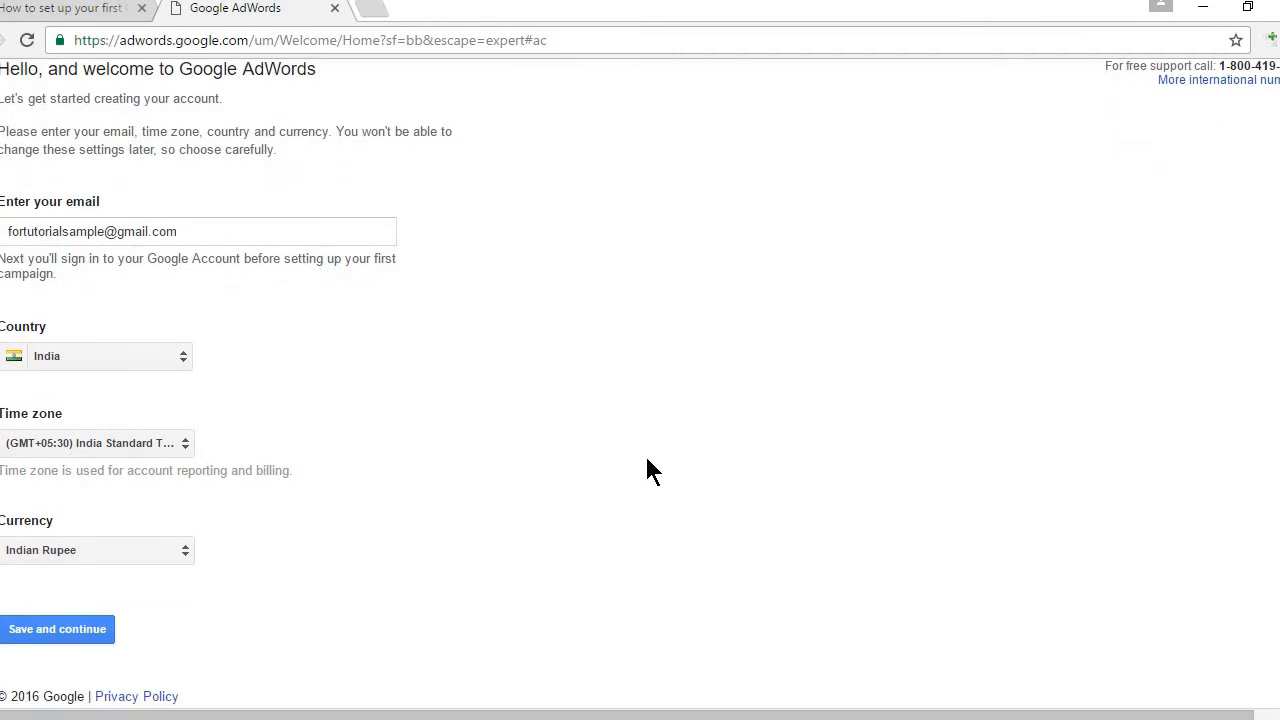
Step: Save the account settings and sign in with the account password, retyping it after the error
click(30, 636)
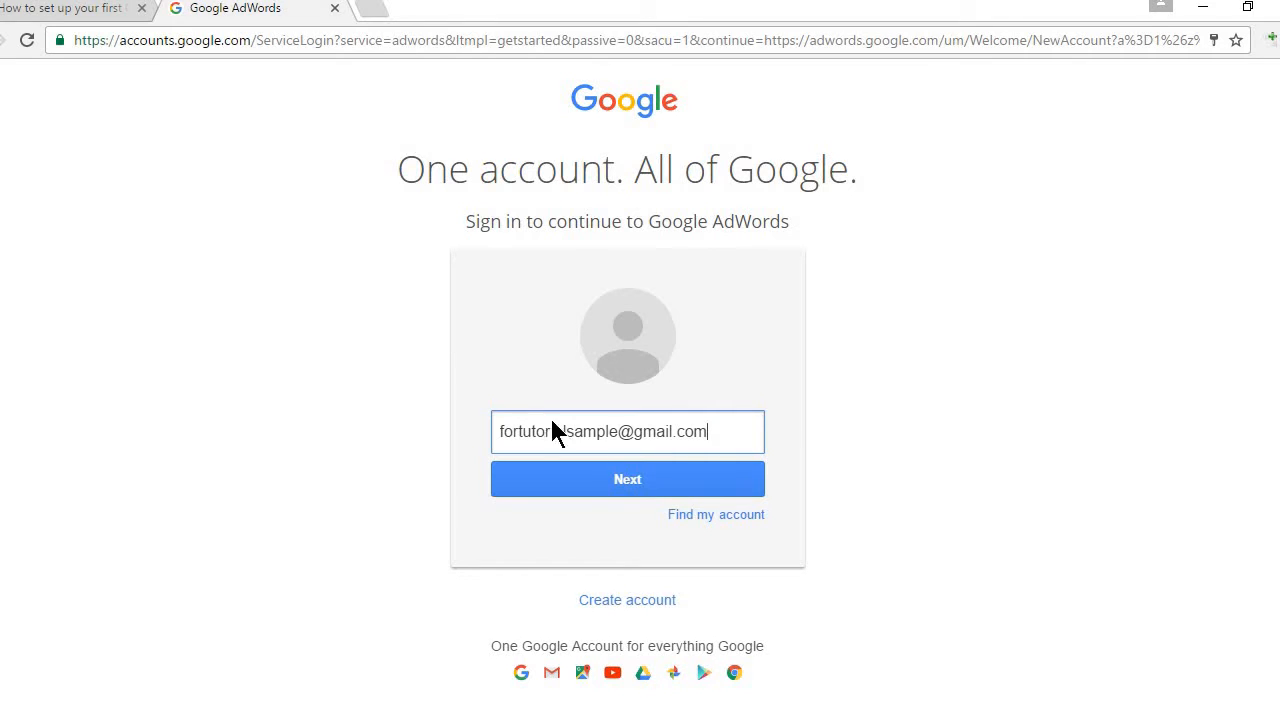
click(657, 482)
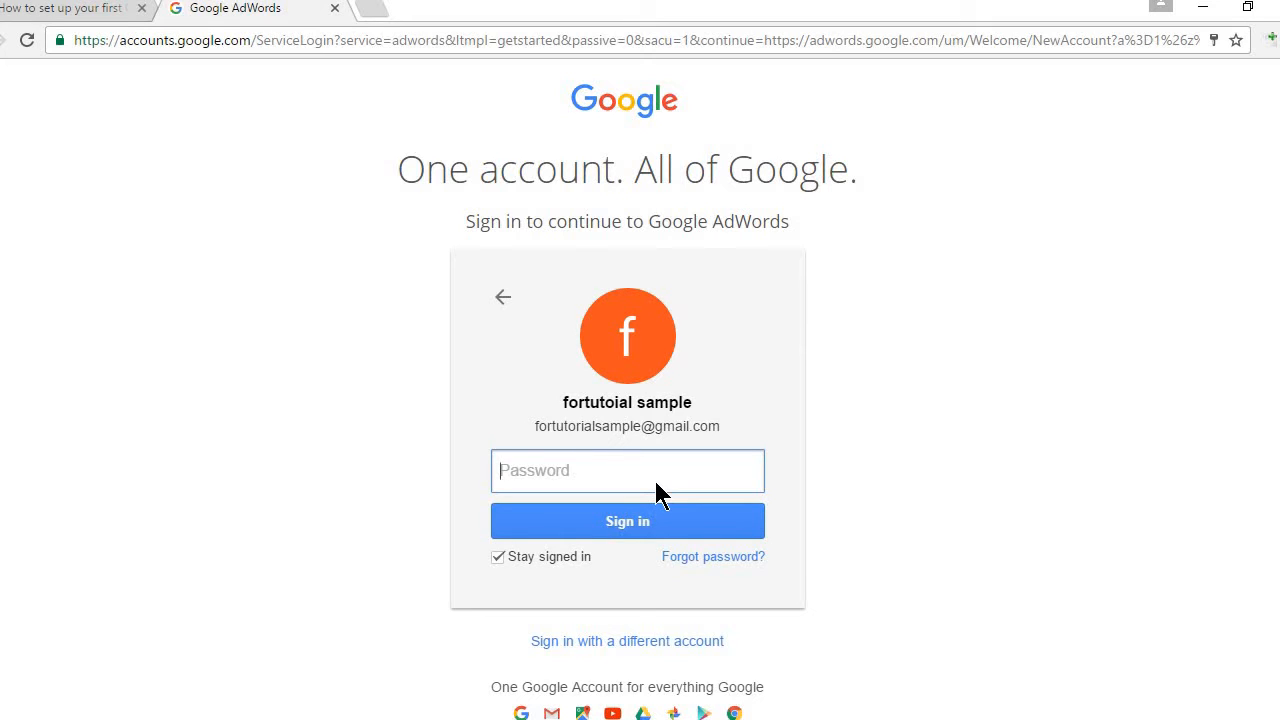
text(••••••••)
click(649, 520)
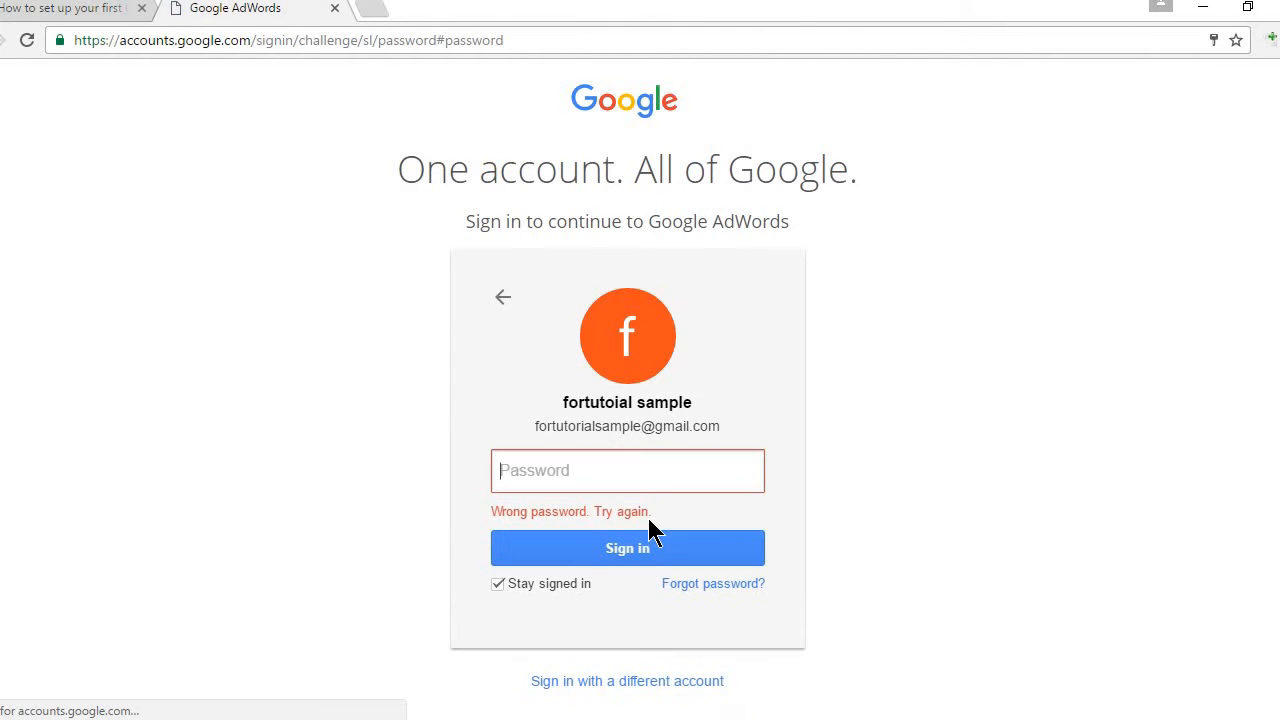
click(615, 471)
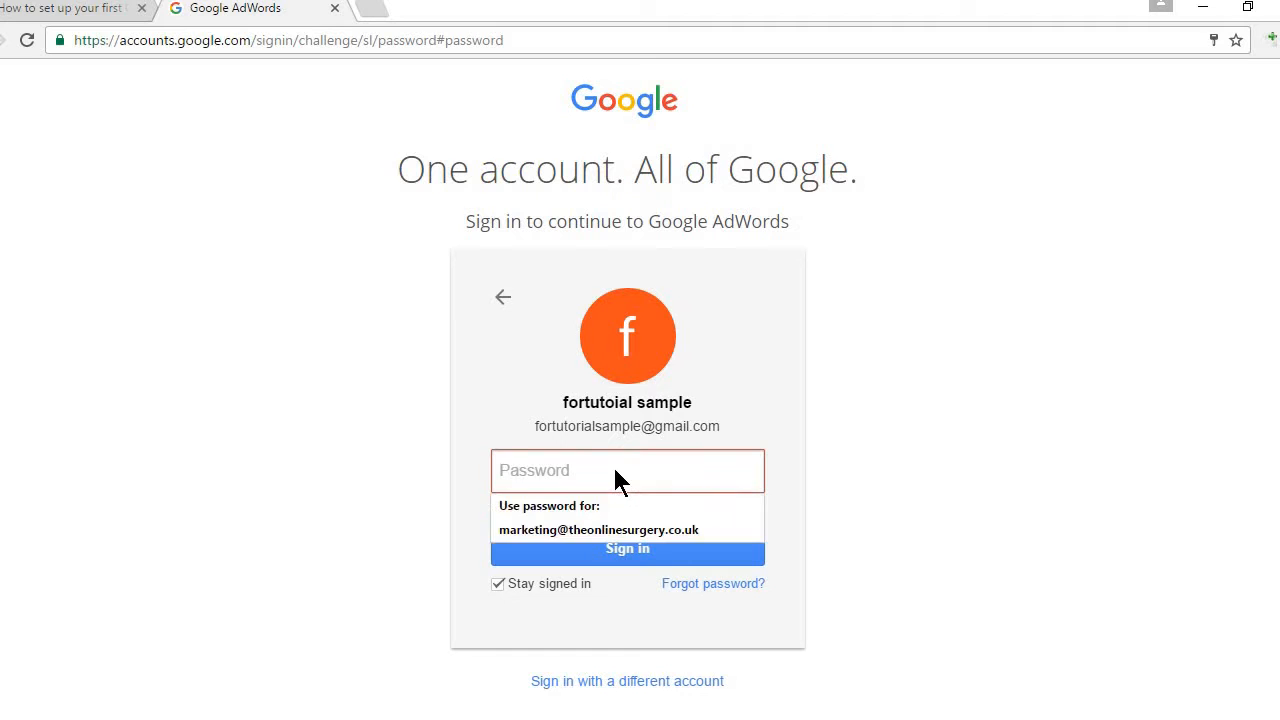
text(••••)
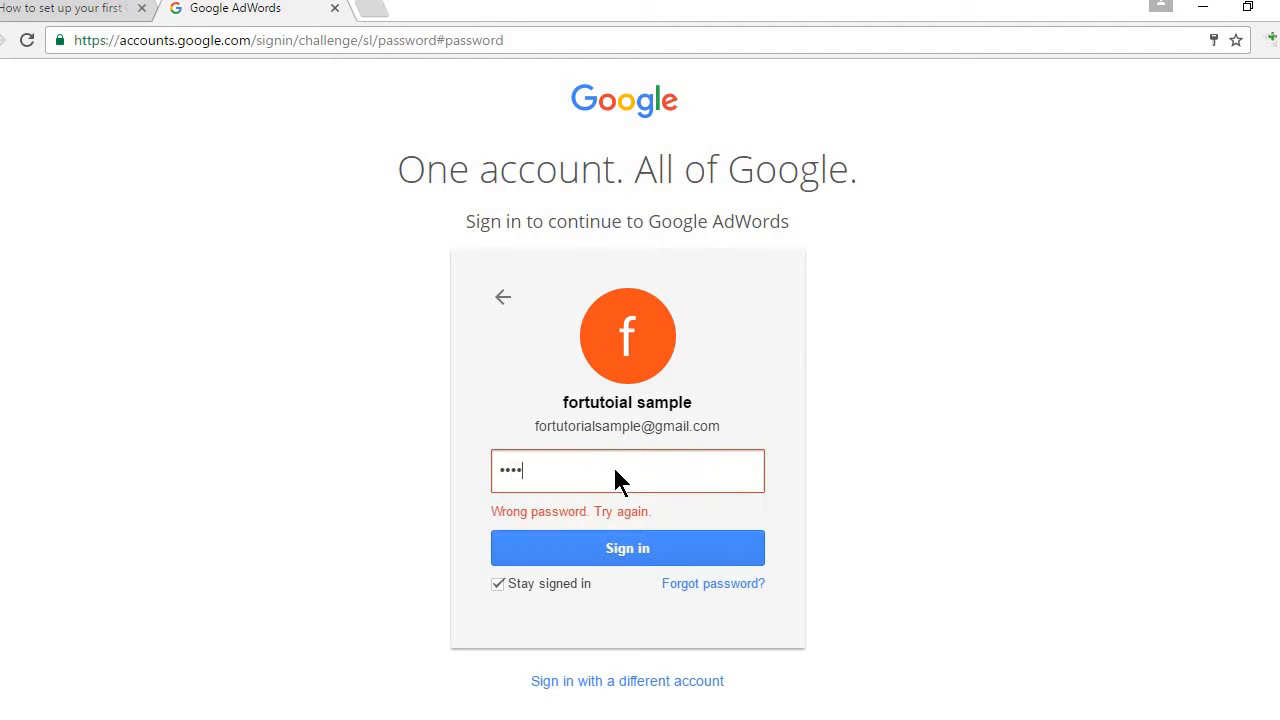
text(••••)
click(628, 547)
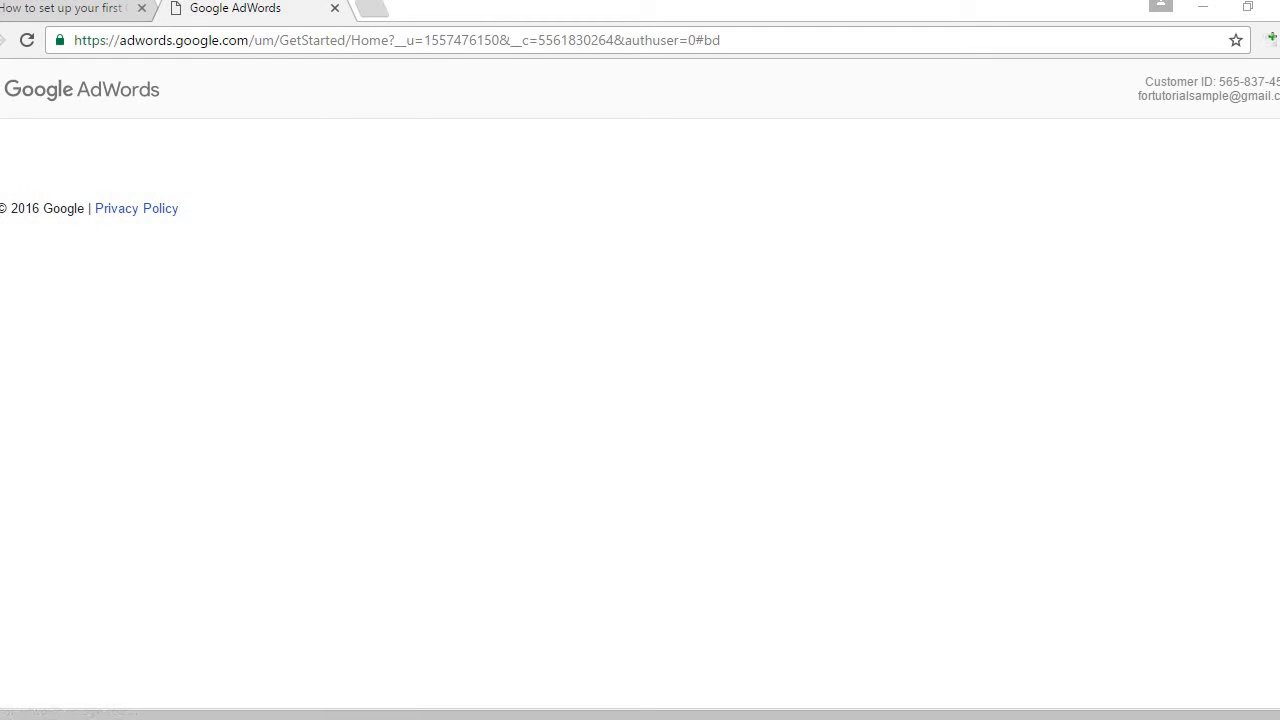
Step: Check Step 5 in the Digitoss guide, then return to AdWords Campaign Management
click(76, 16)
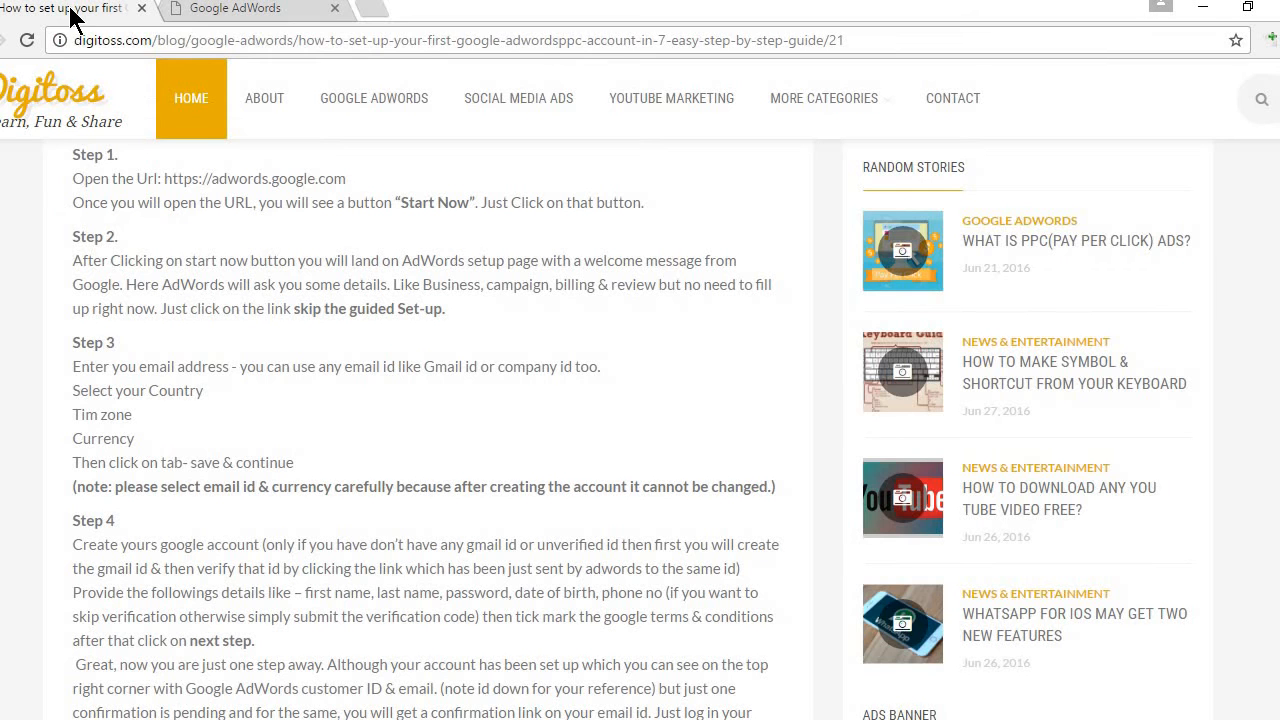
scroll(640, 428, down, 3)
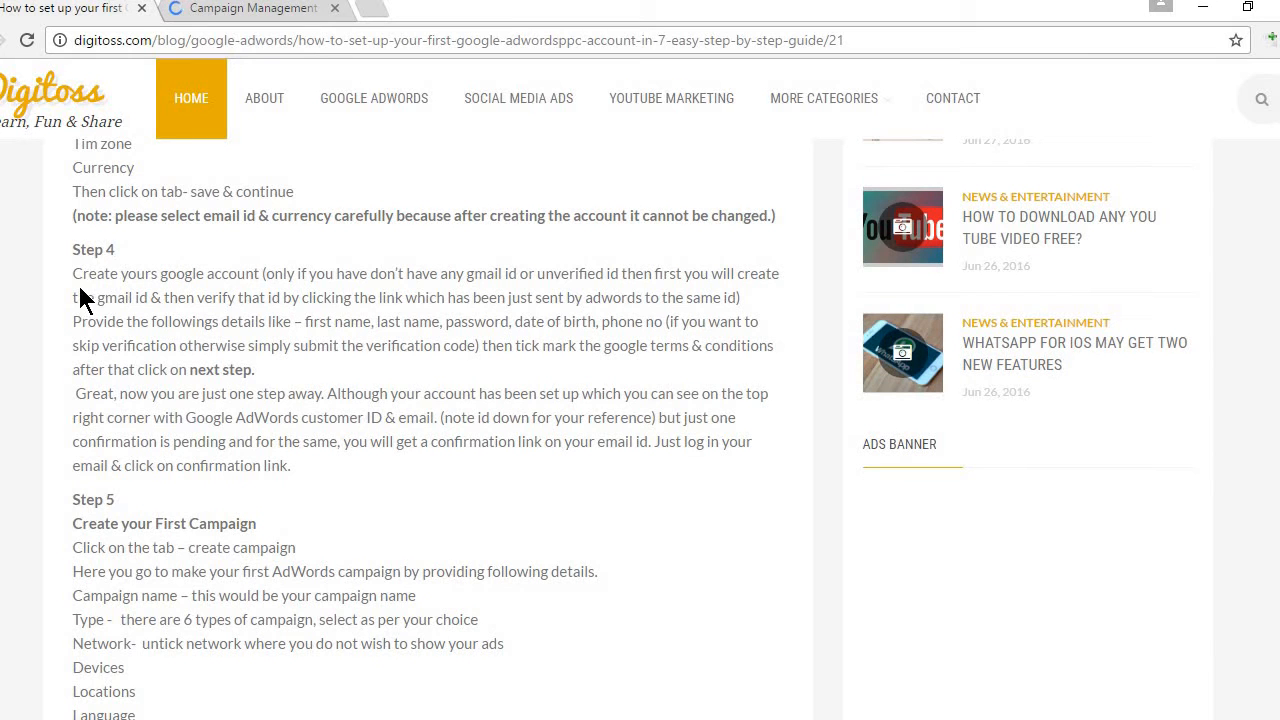
click(254, 14)
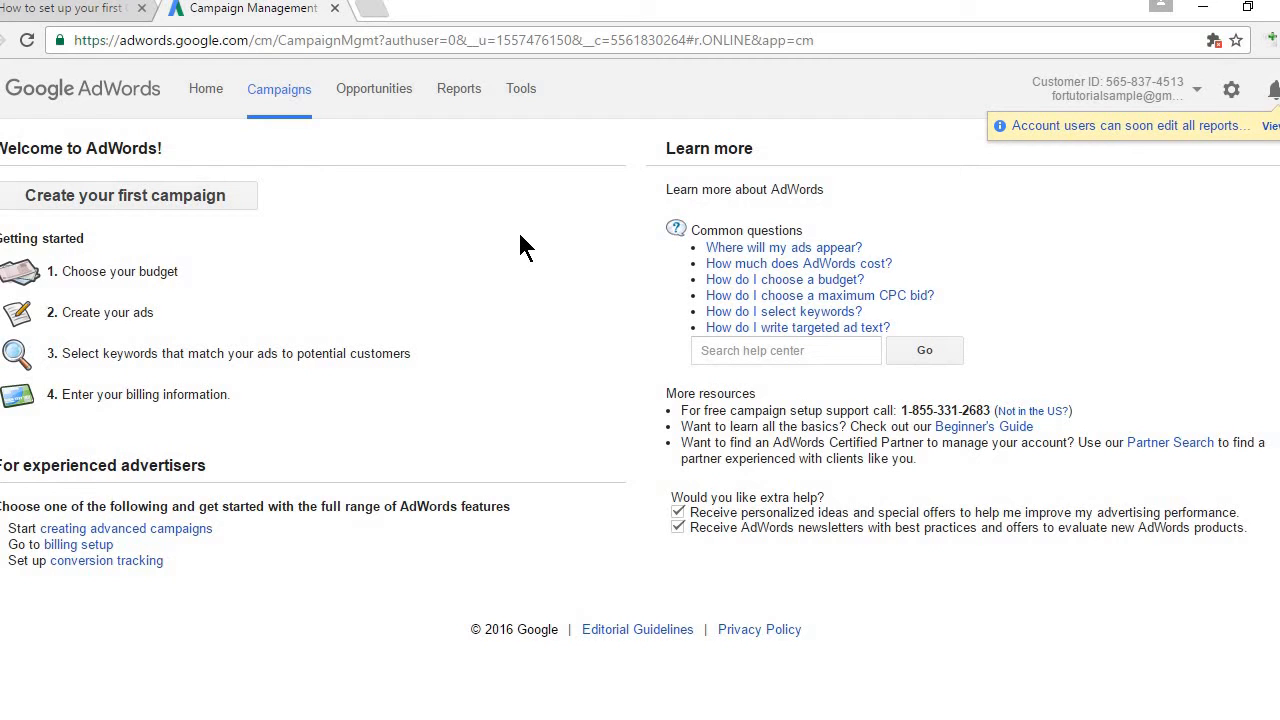
Step: Create the first campaign, opening its settings as Campaign #1 on Search Network with Display Select
click(133, 197)
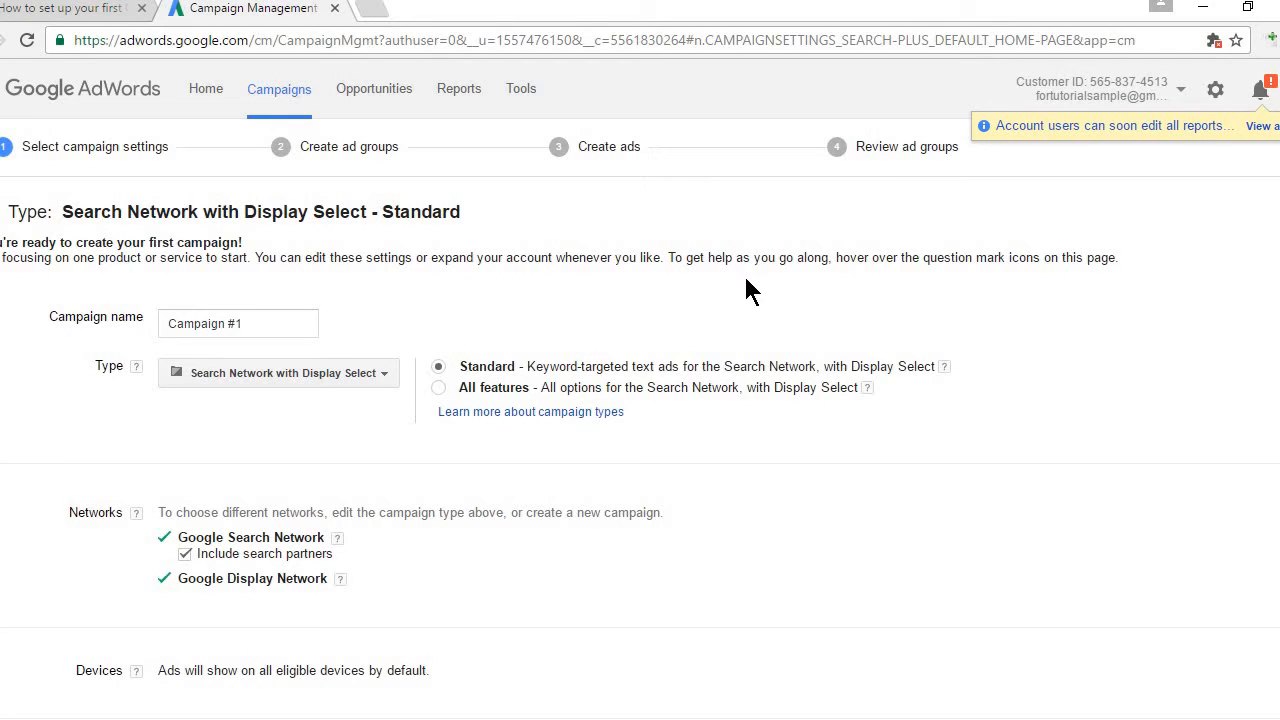
Step: Change the campaign type from Display Select to Search Network only
click(378, 372)
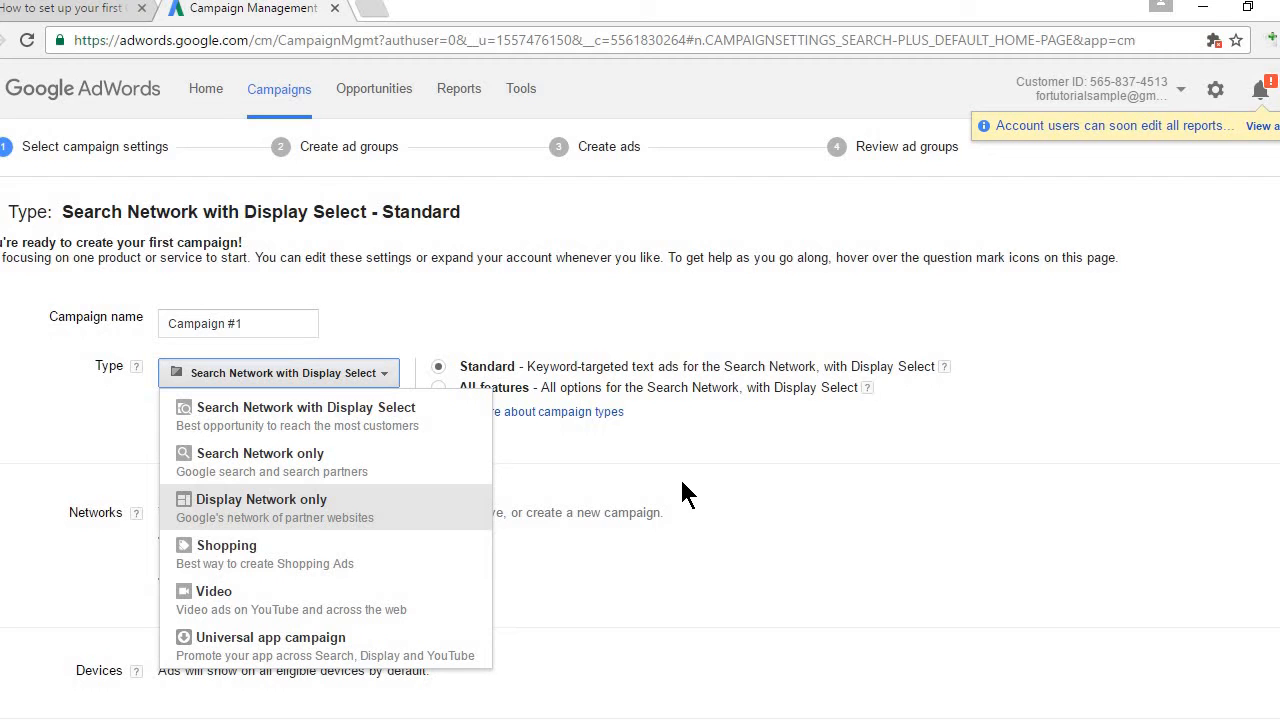
click(276, 462)
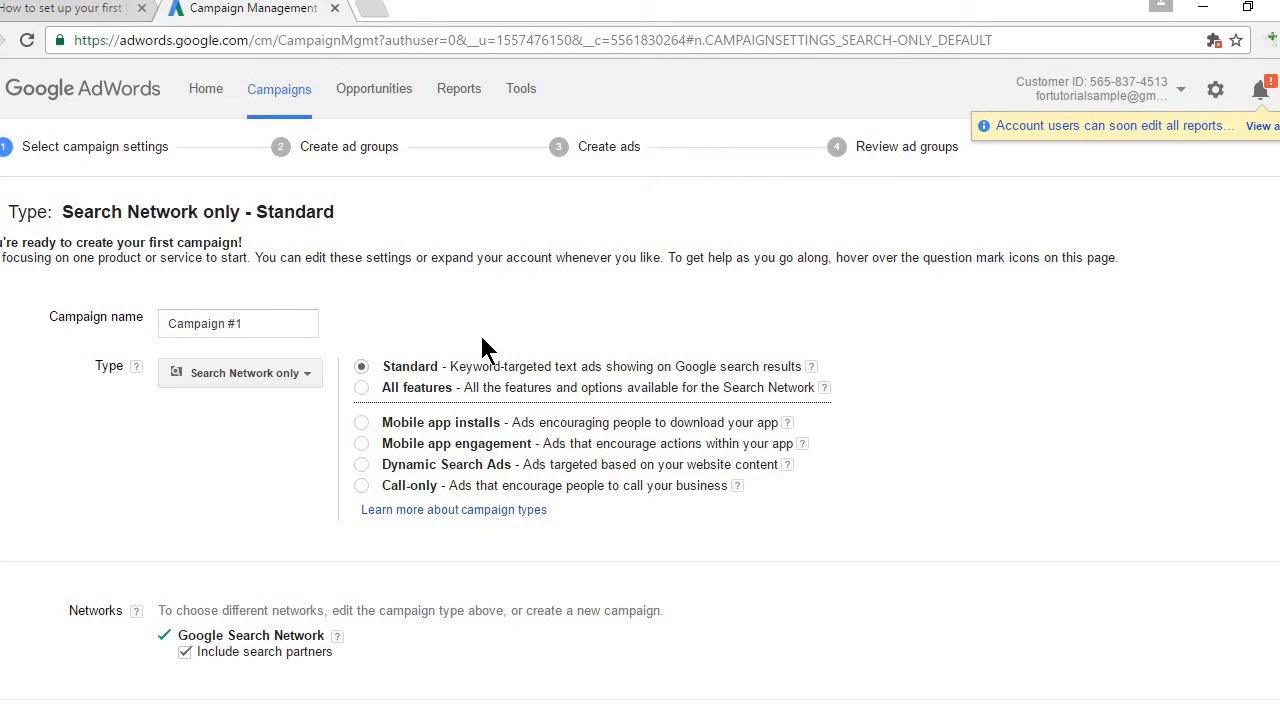
Step: Switch the campaign to All features and rename it 'sample'
click(361, 388)
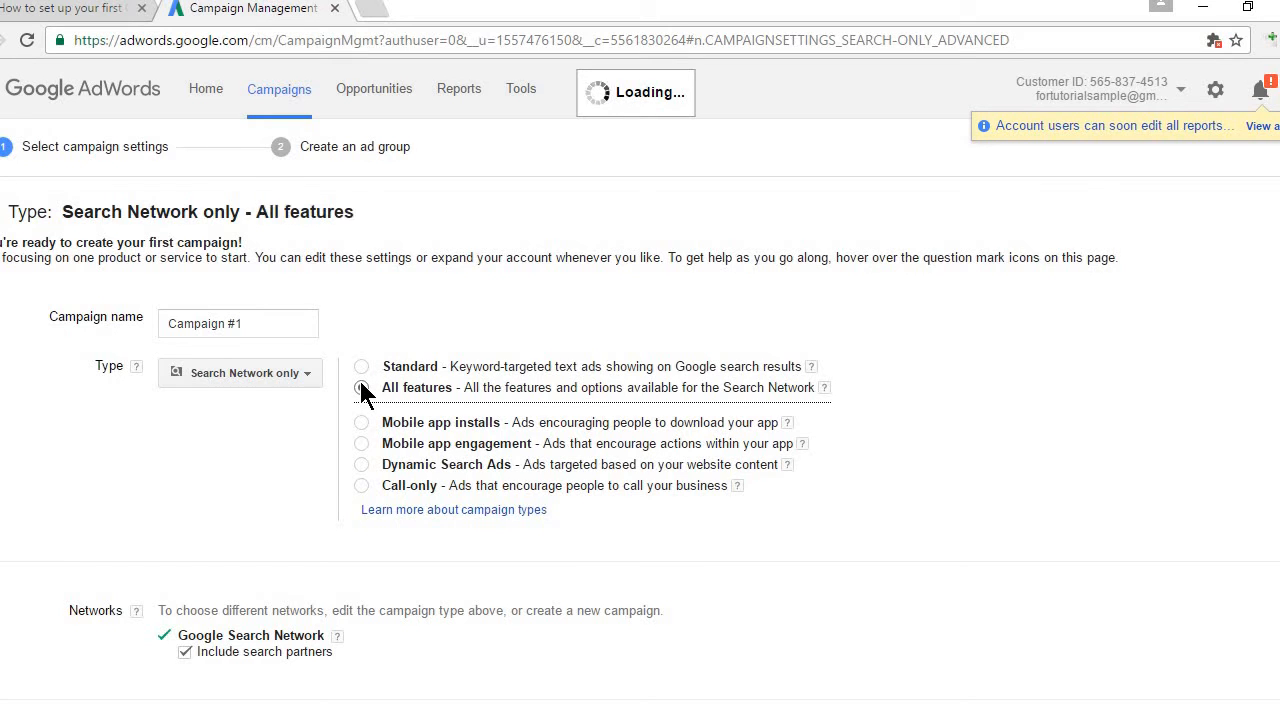
click(245, 323)
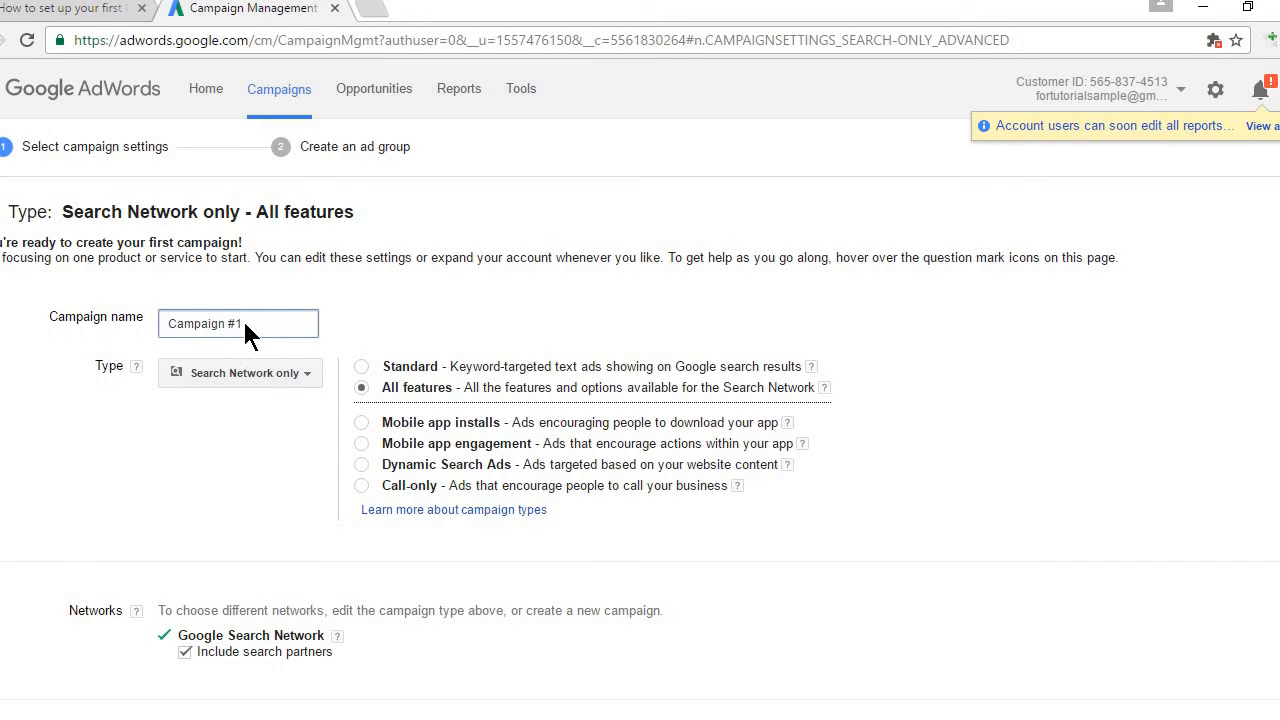
key(BackSpace)
key(BackSpace)
key(BackSpace)
key(BackSpace)
key(BackSpace)
key(BackSpace)
key(BackSpace)
key(BackSpace)
key(BackSpace)
key(BackSpace)
text(sample)
Step: View the Networks help bubble twice and close it
scroll(640, 438, down, 3)
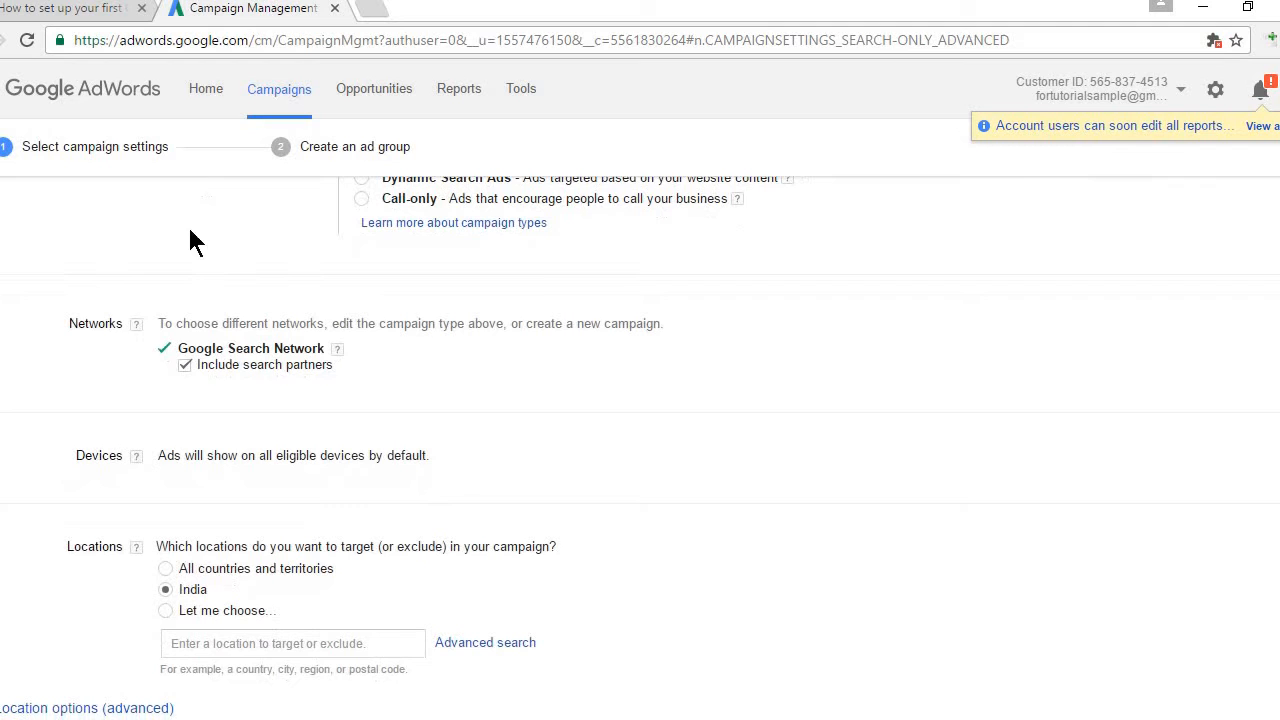
click(136, 323)
click(771, 413)
click(136, 330)
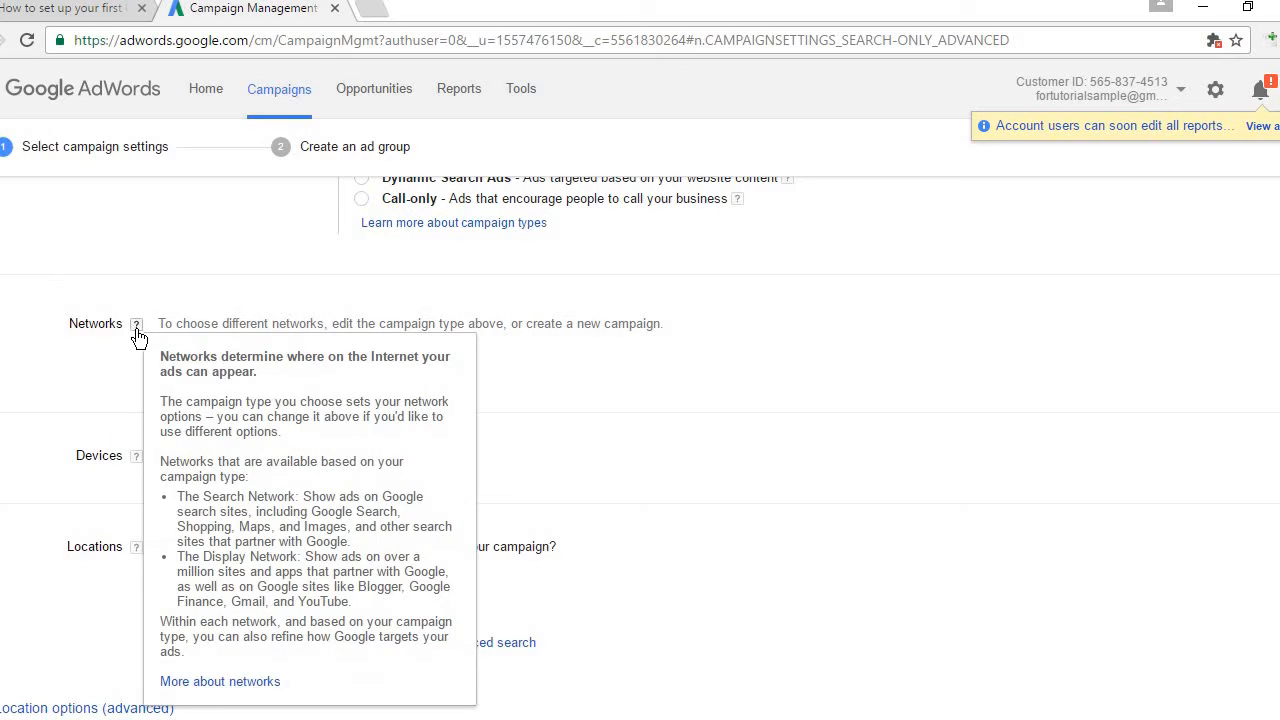
click(529, 391)
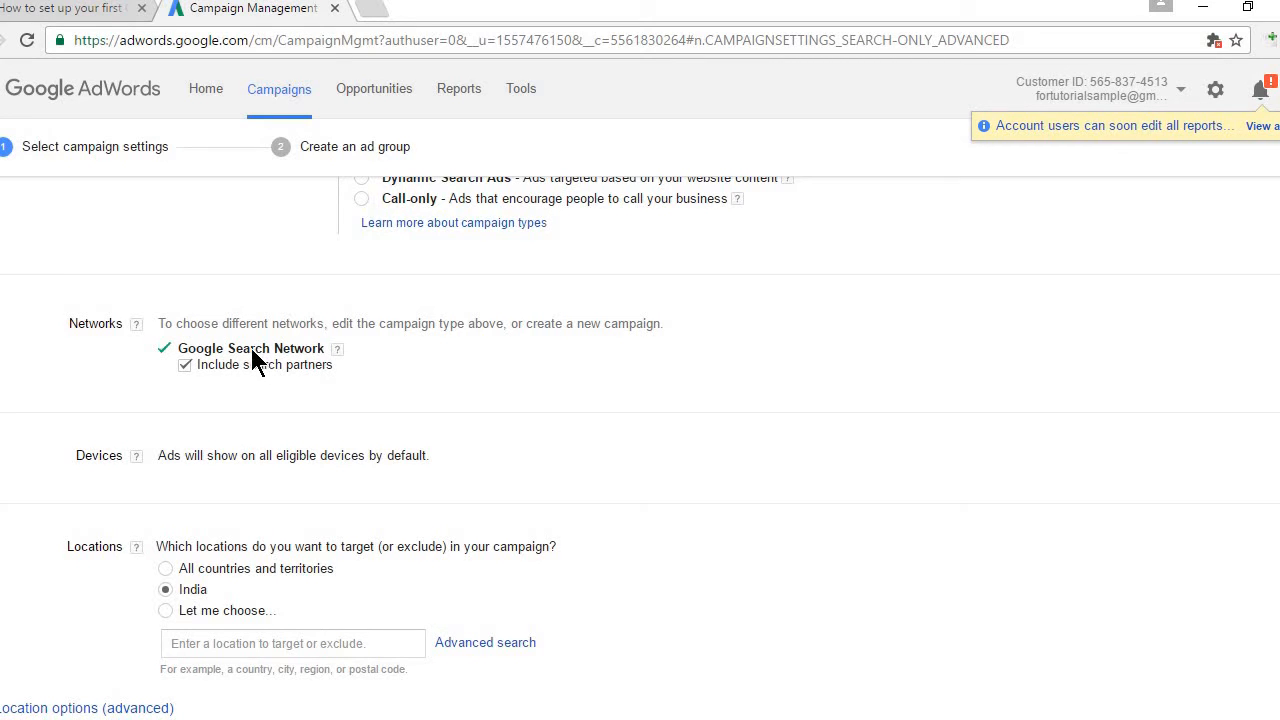
Step: Load the Google homepage in a new tab by typing 'goog', then return to the campaign settings
click(371, 10)
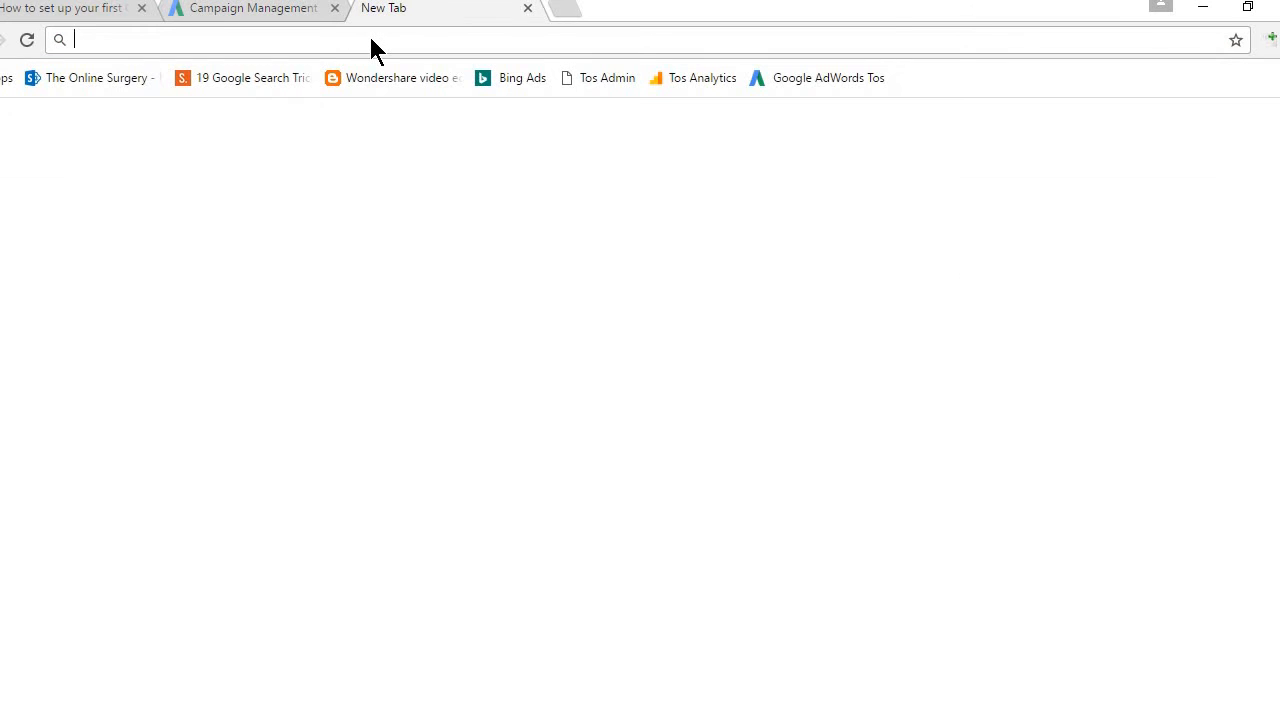
text(google.co.in)
key(Return)
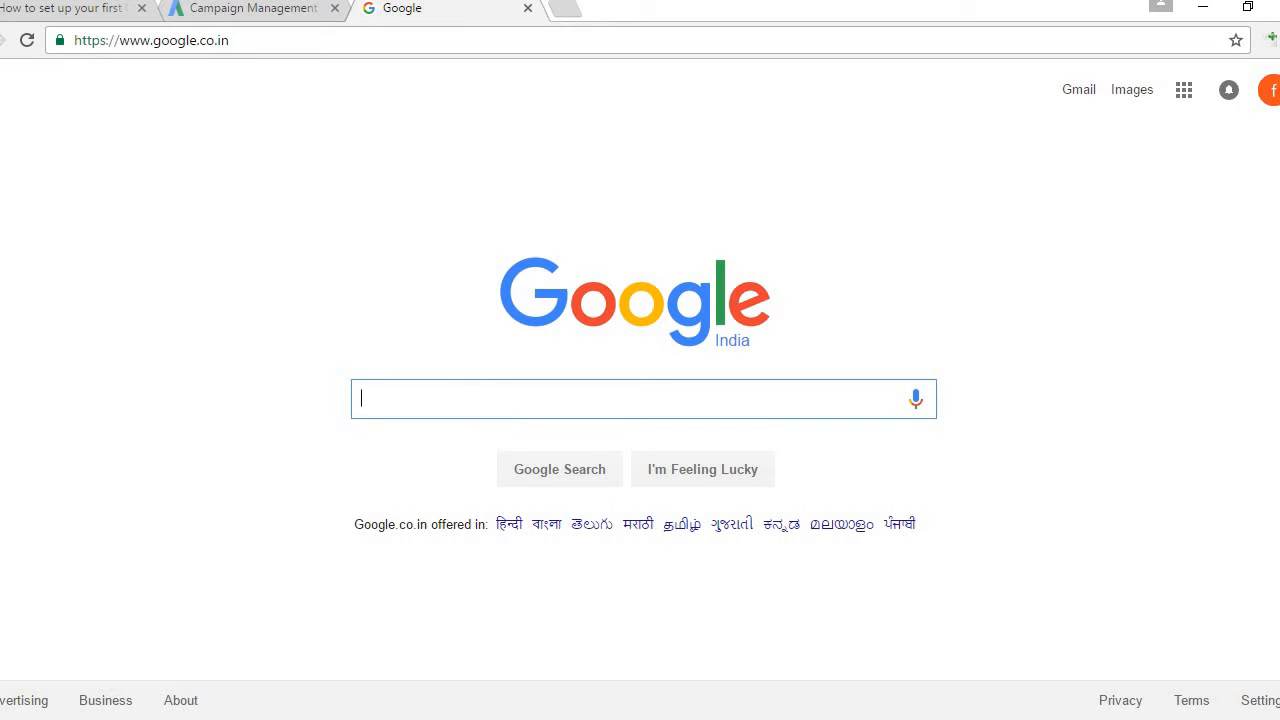
click(235, 12)
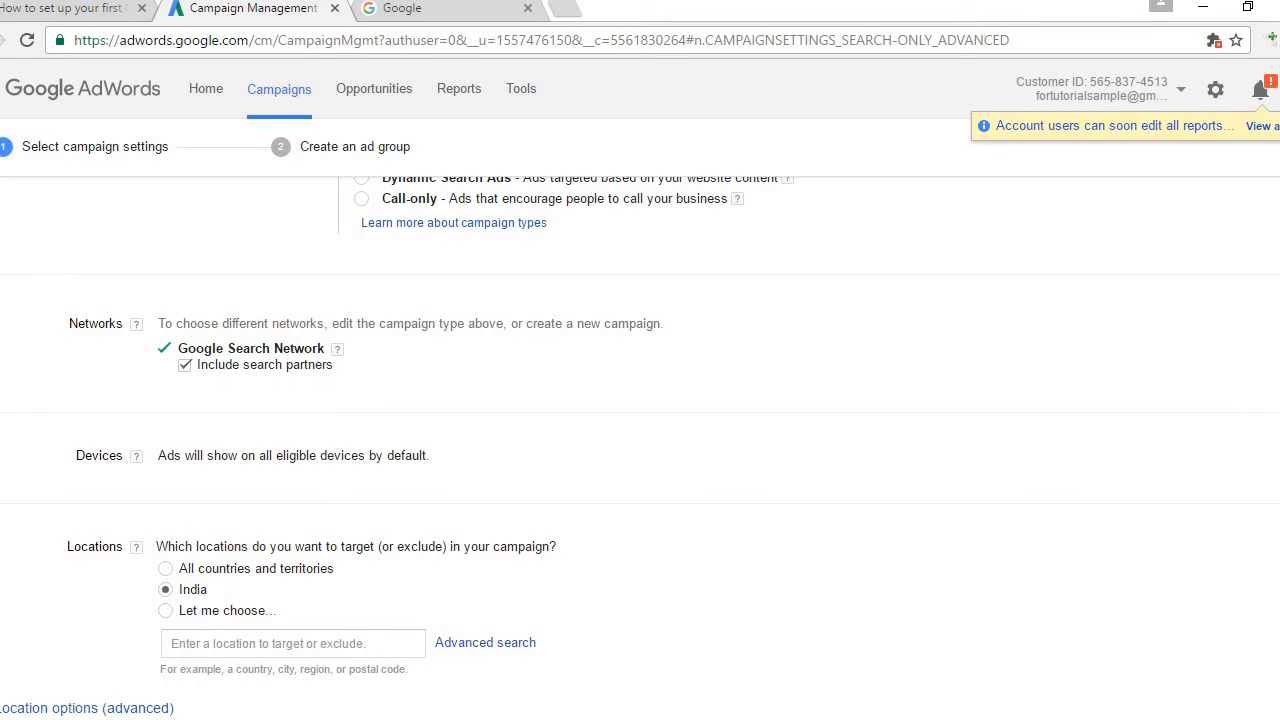
Step: Uncheck Include search partners so ads run only on Google Search, then view the Devices help
scroll(640, 400, up, 3)
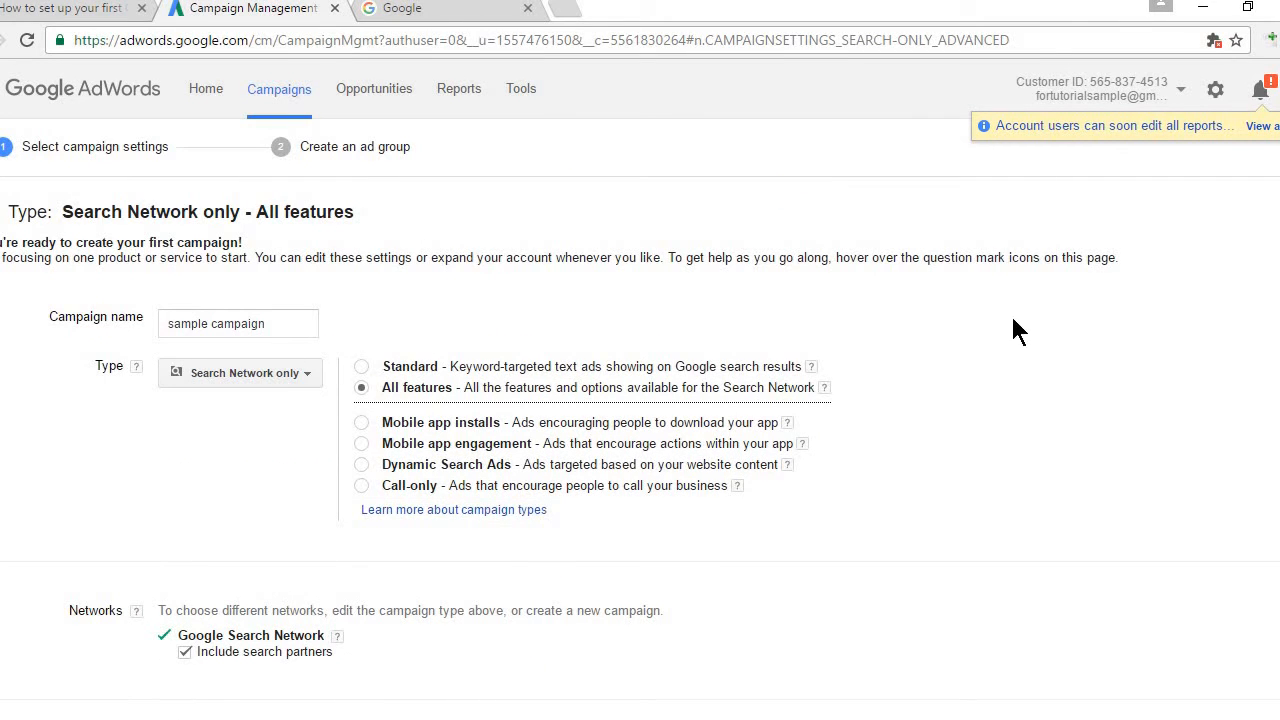
scroll(640, 438, down, 2)
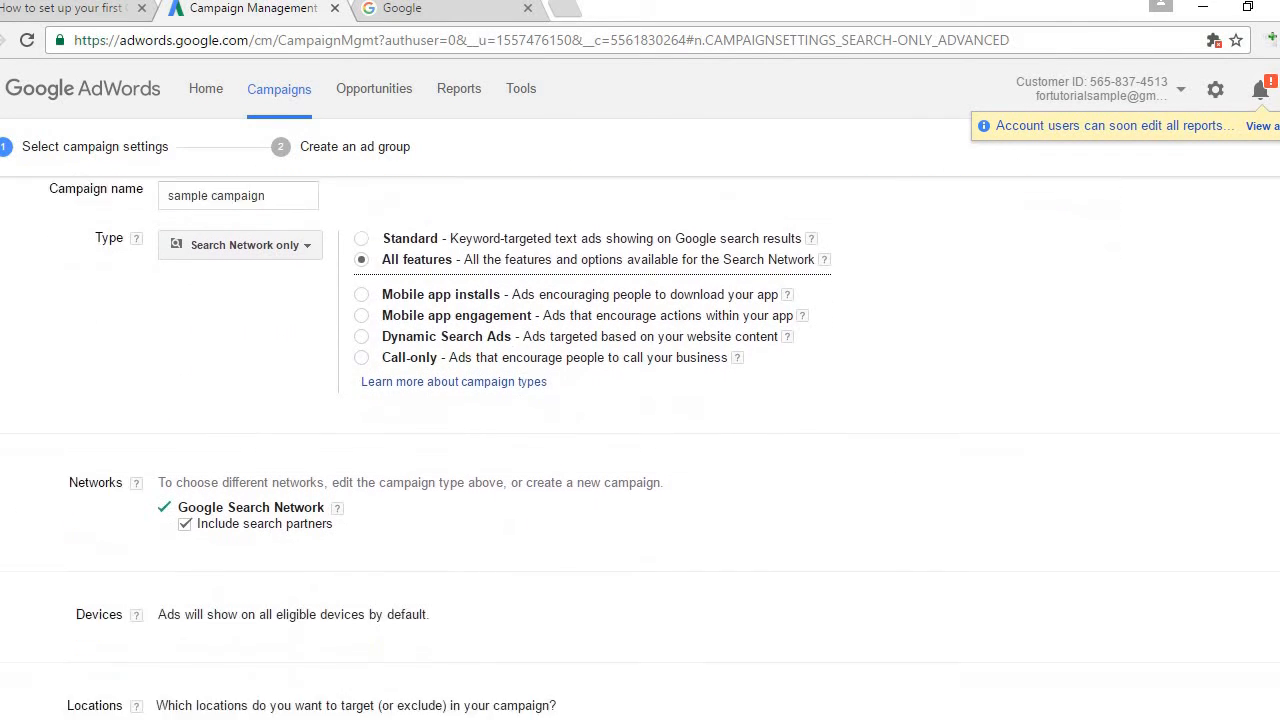
scroll(640, 446, down, 2)
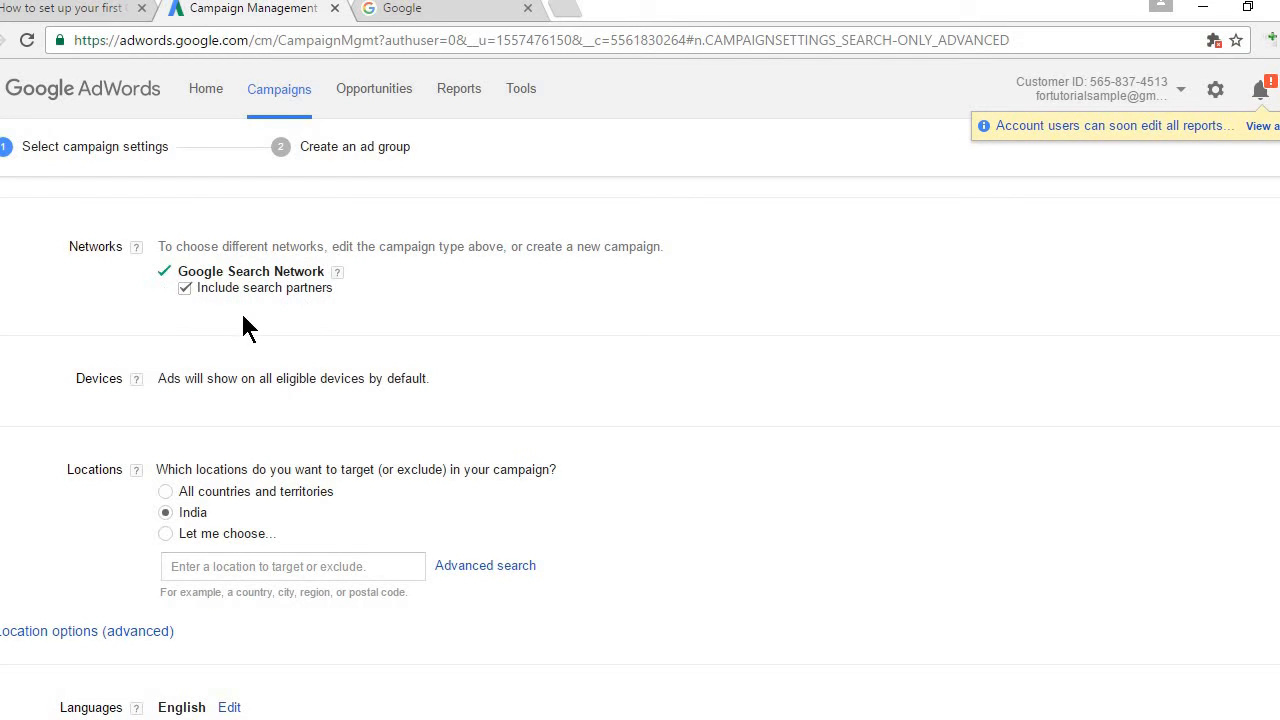
click(184, 289)
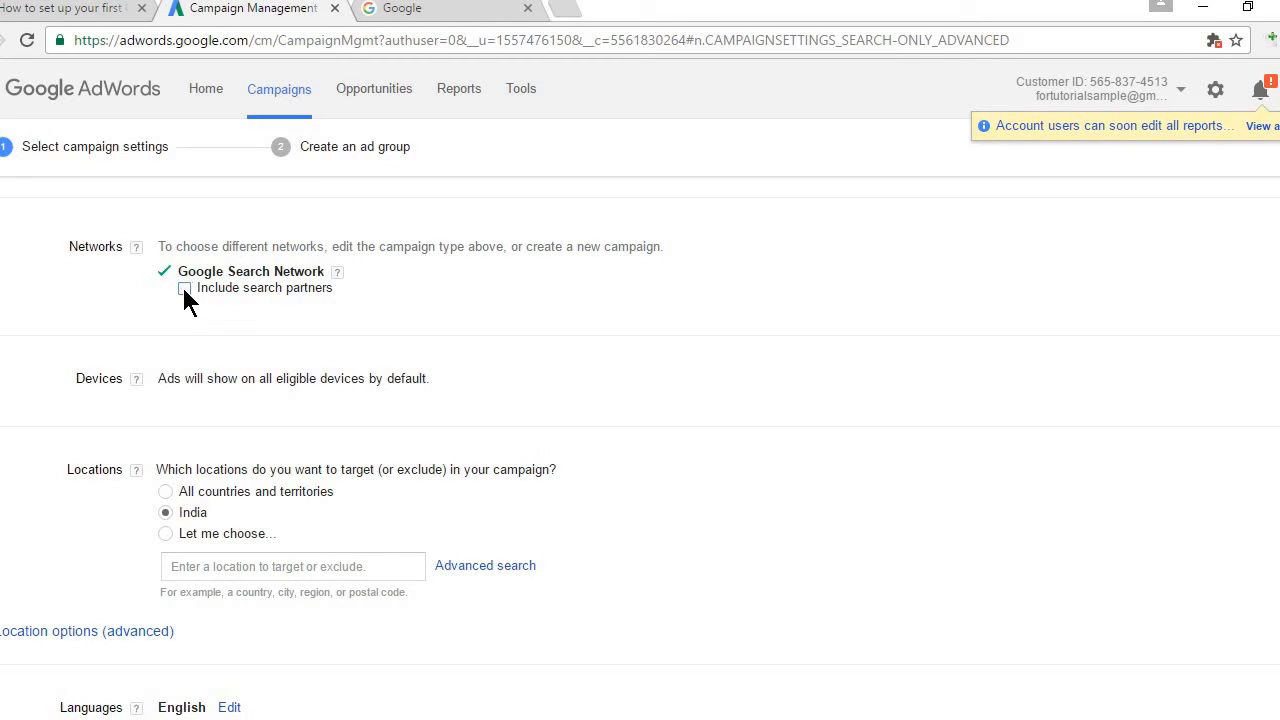
click(136, 381)
Step: Briefly add United States as a custom location, then set location targeting back to India
scroll(640, 450, down, 2)
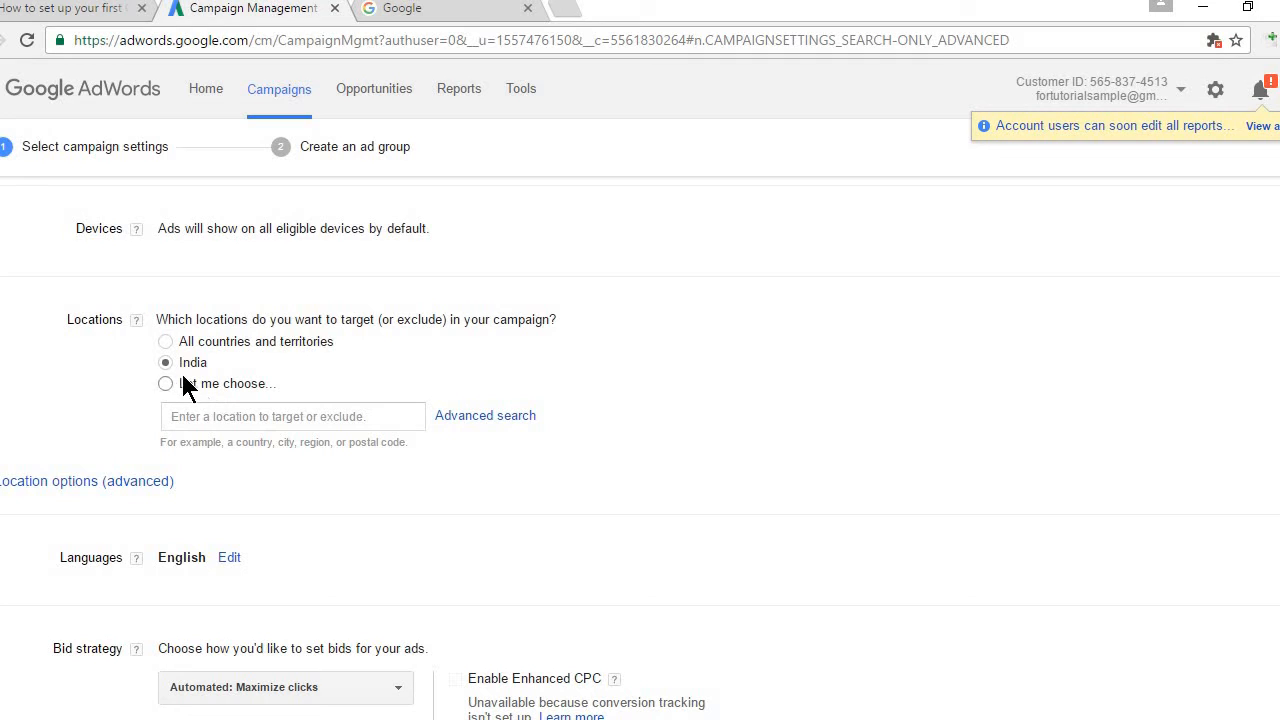
click(228, 427)
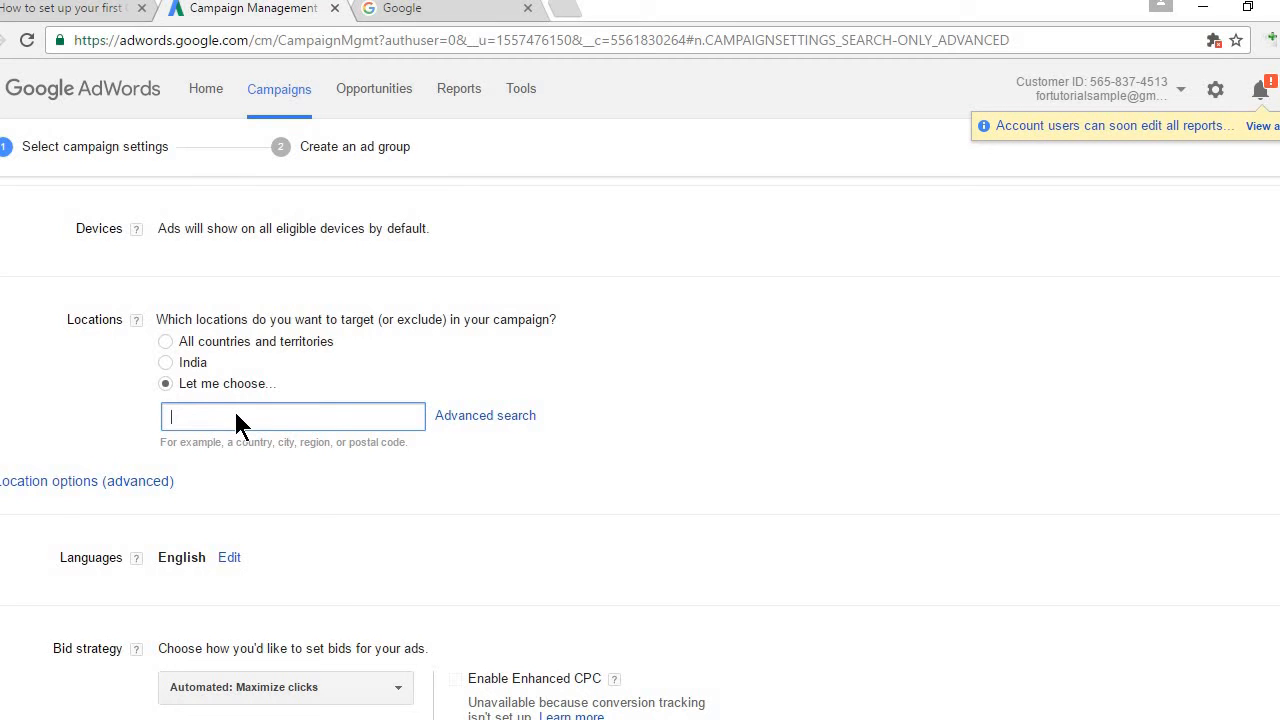
text(usa)
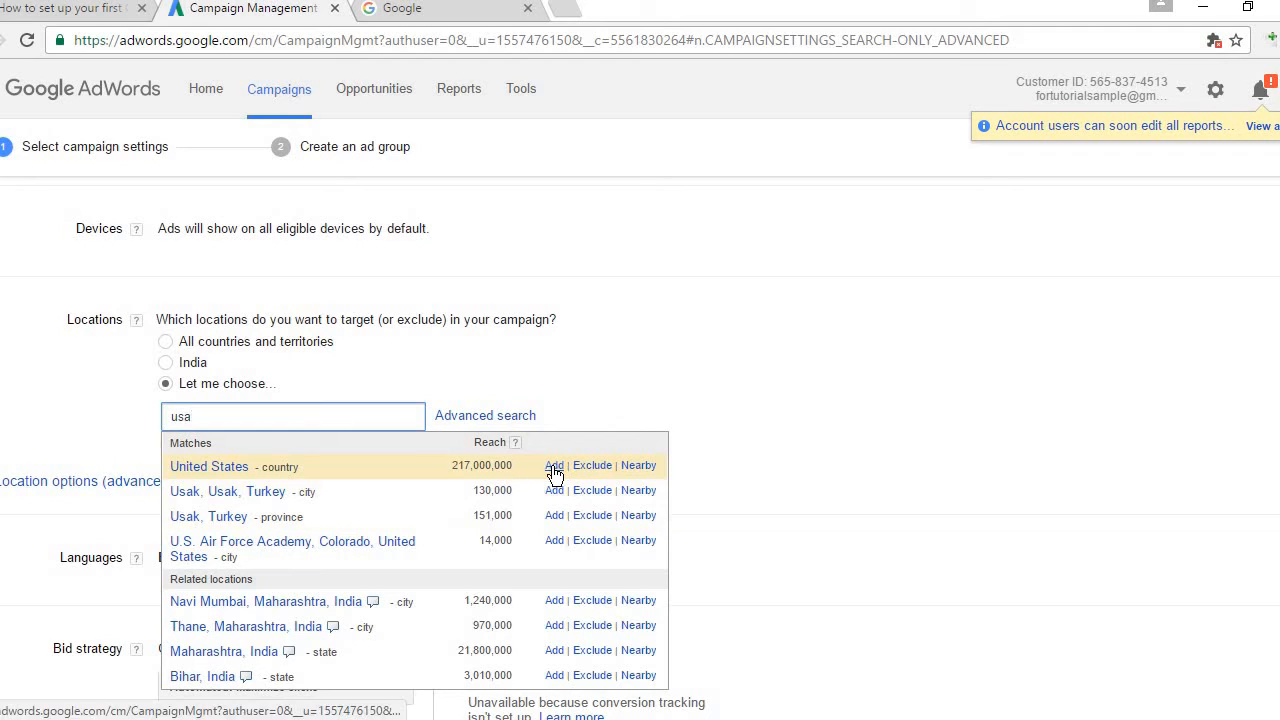
click(554, 467)
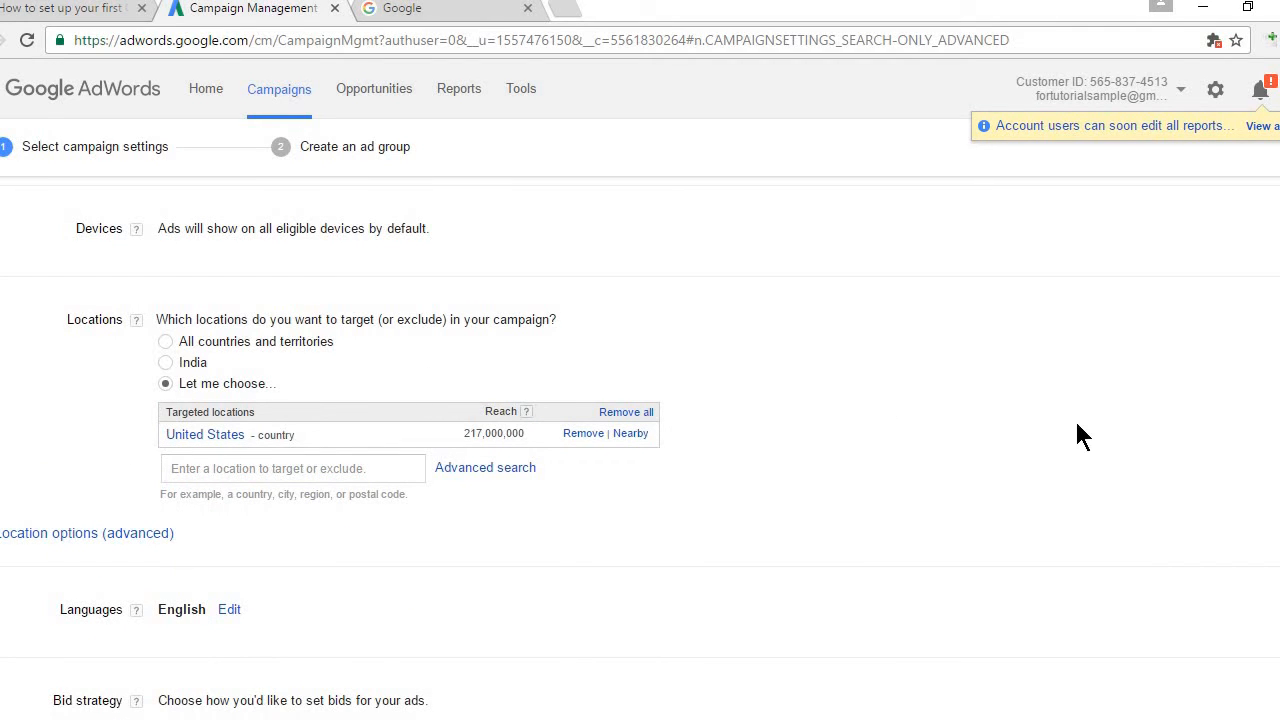
click(582, 434)
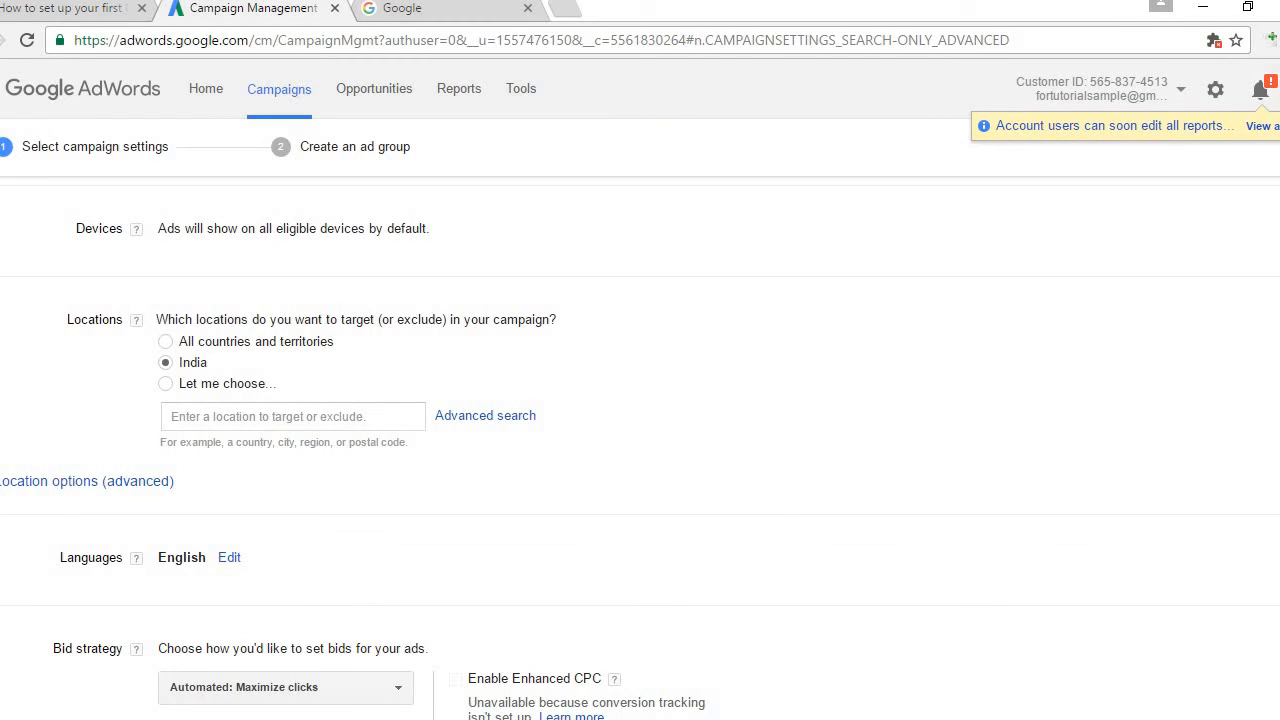
scroll(640, 452, down, 3)
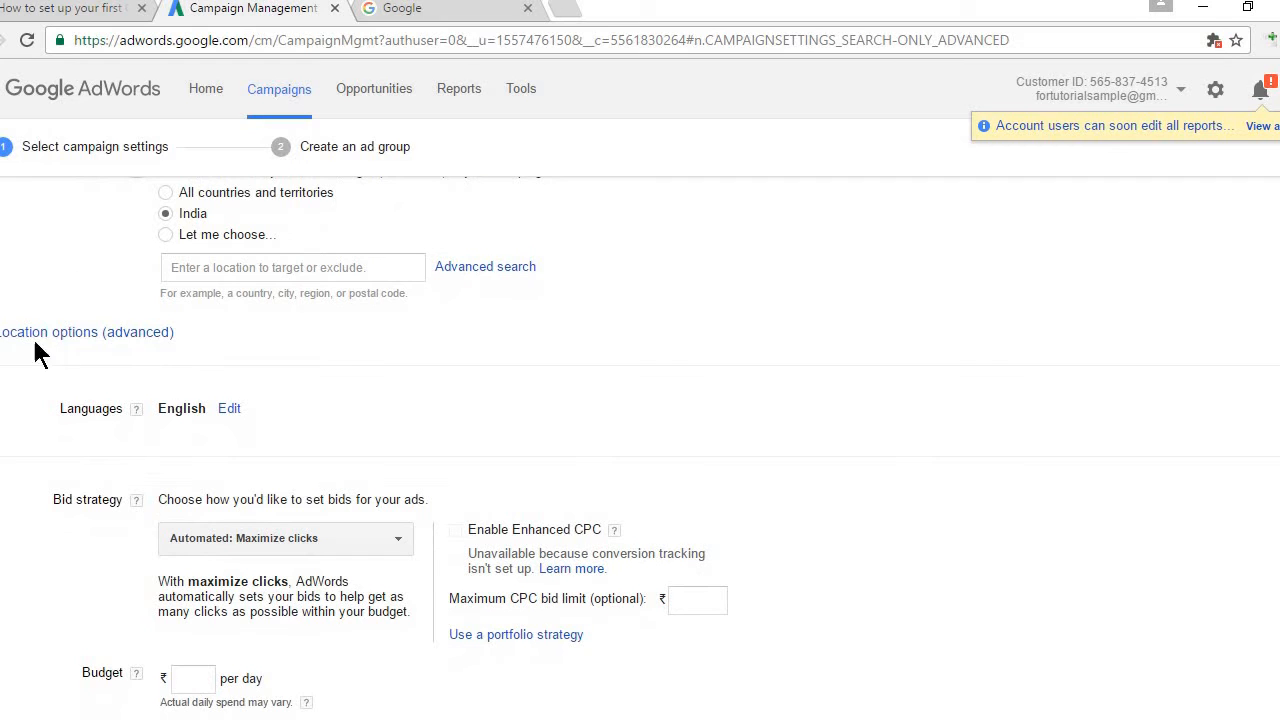
Step: Expand Location options (advanced) to show the Target and Exclude settings
click(119, 339)
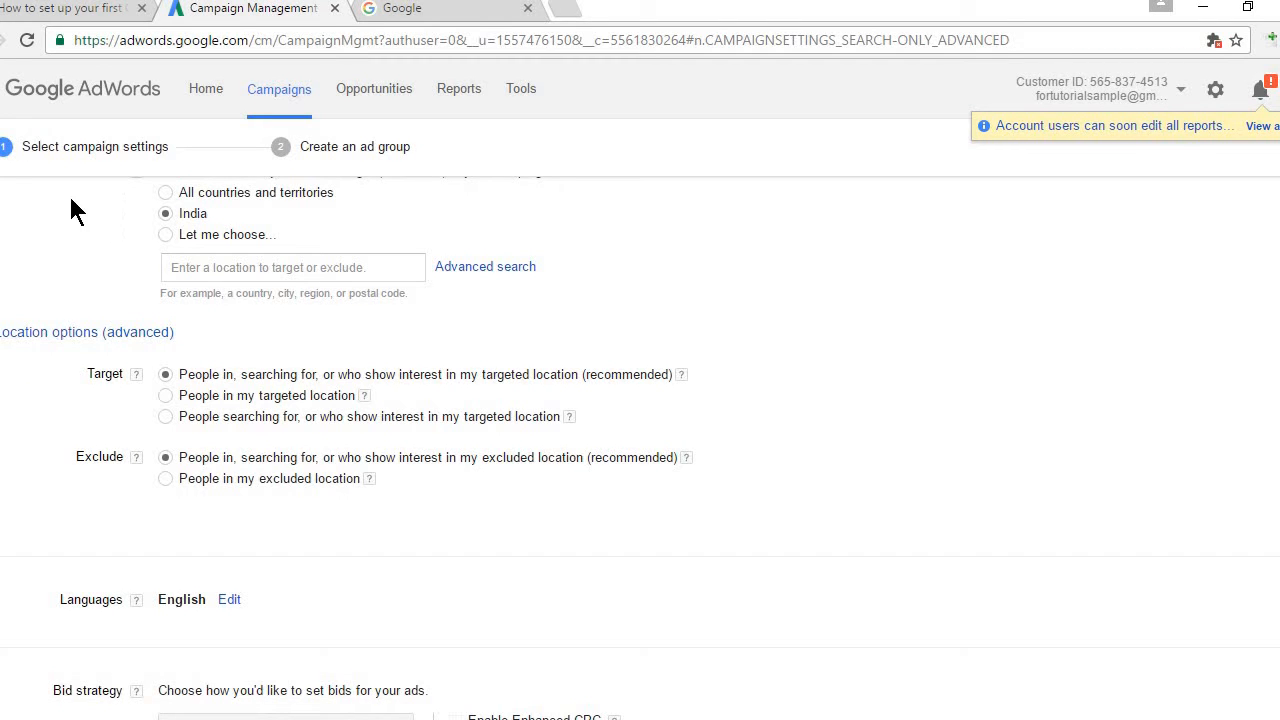
scroll(640, 440, up, 2)
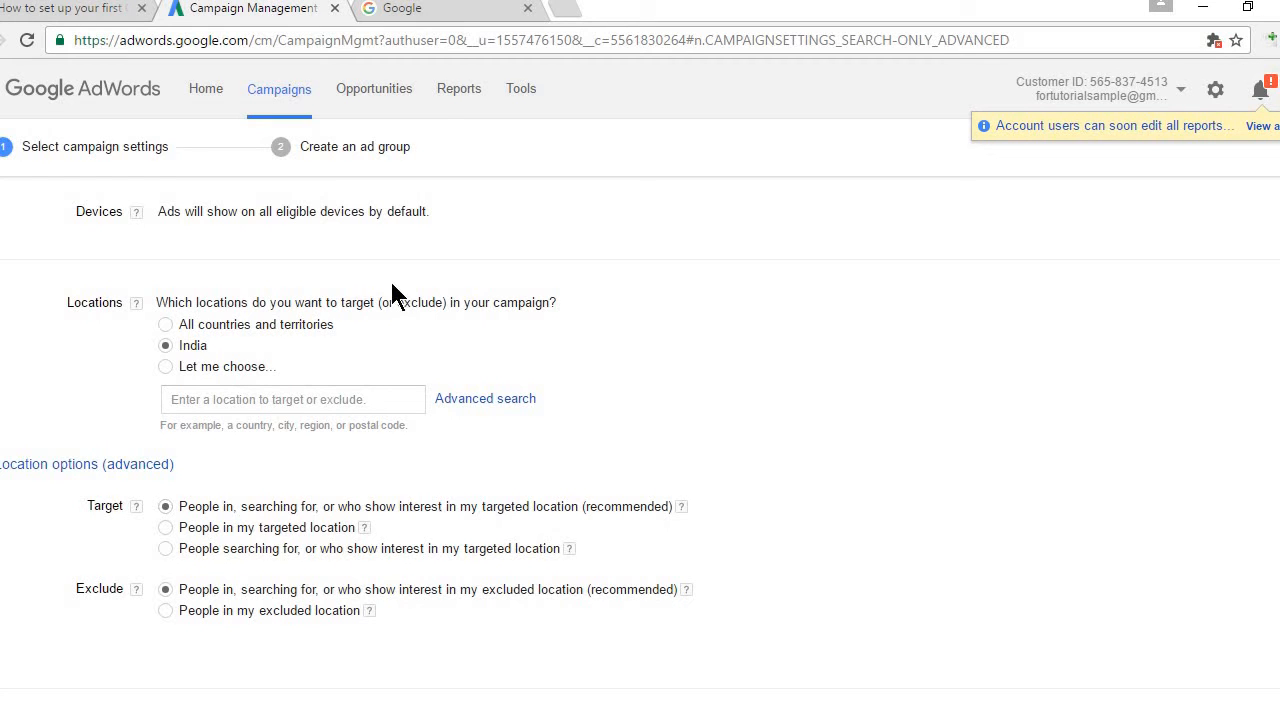
Step: On google.co.uk, search for 'buy shoes online in india'
click(462, 12)
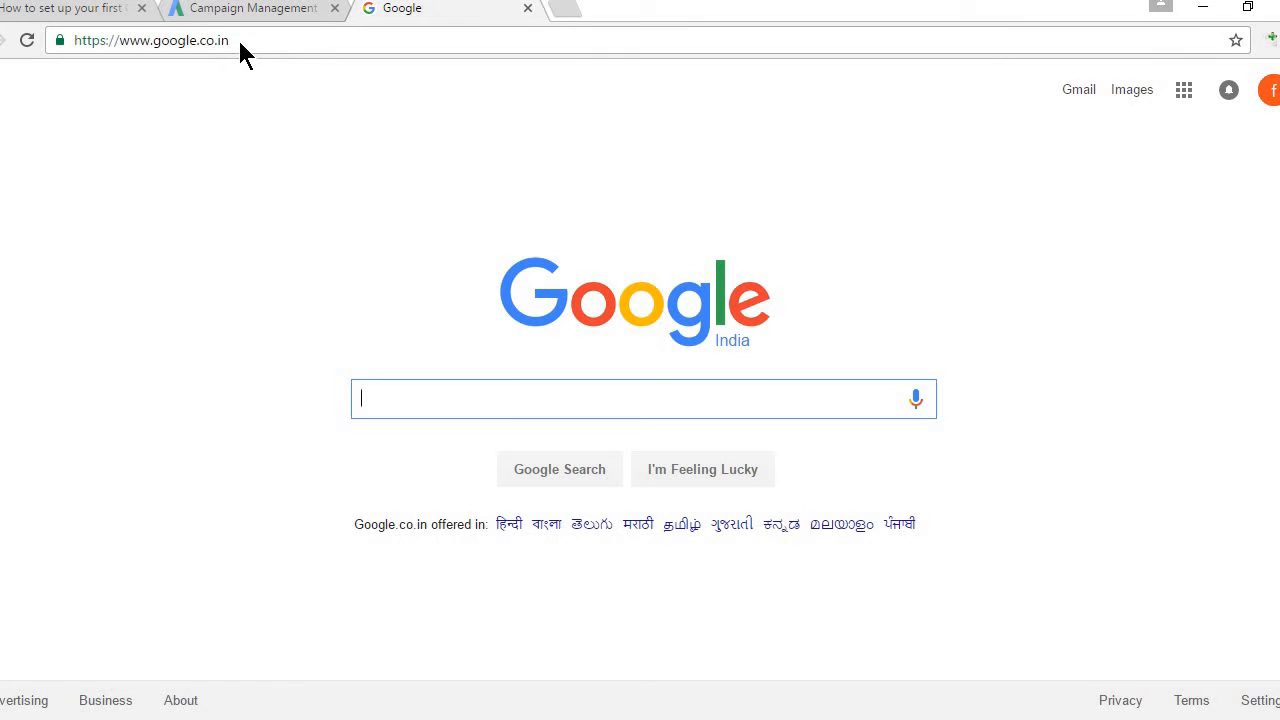
click(240, 44)
text(goo)
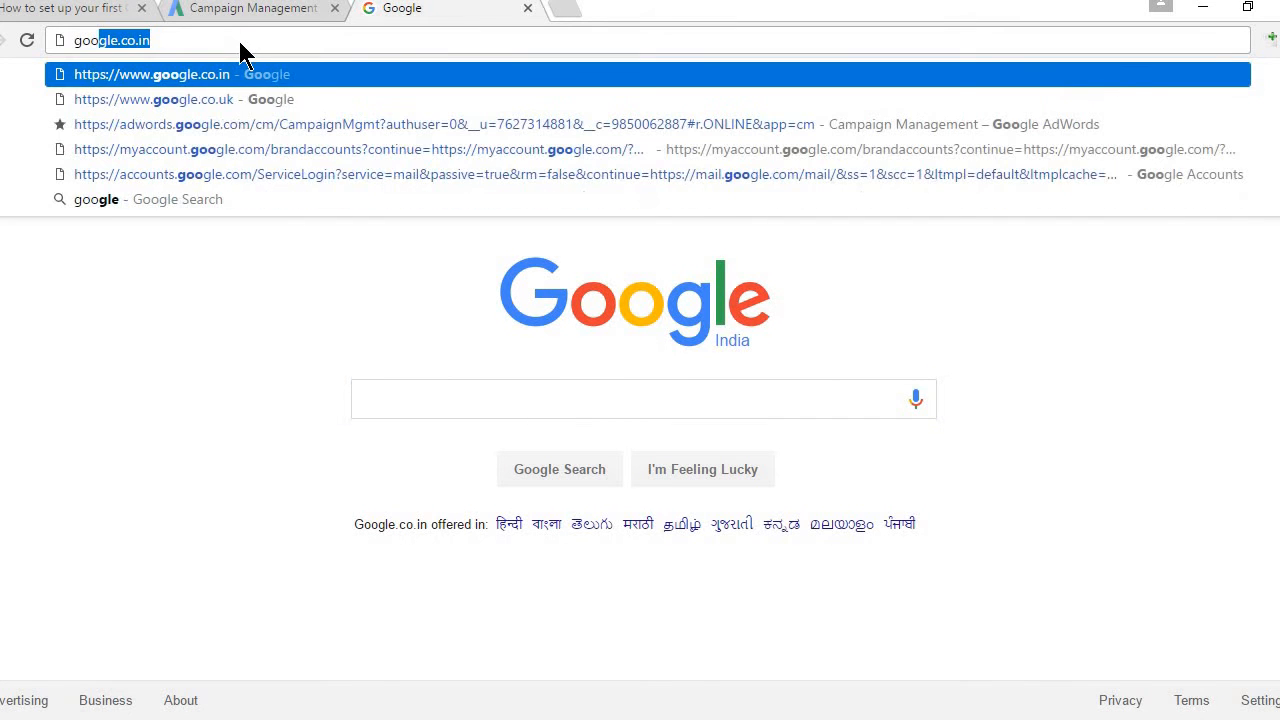
click(227, 101)
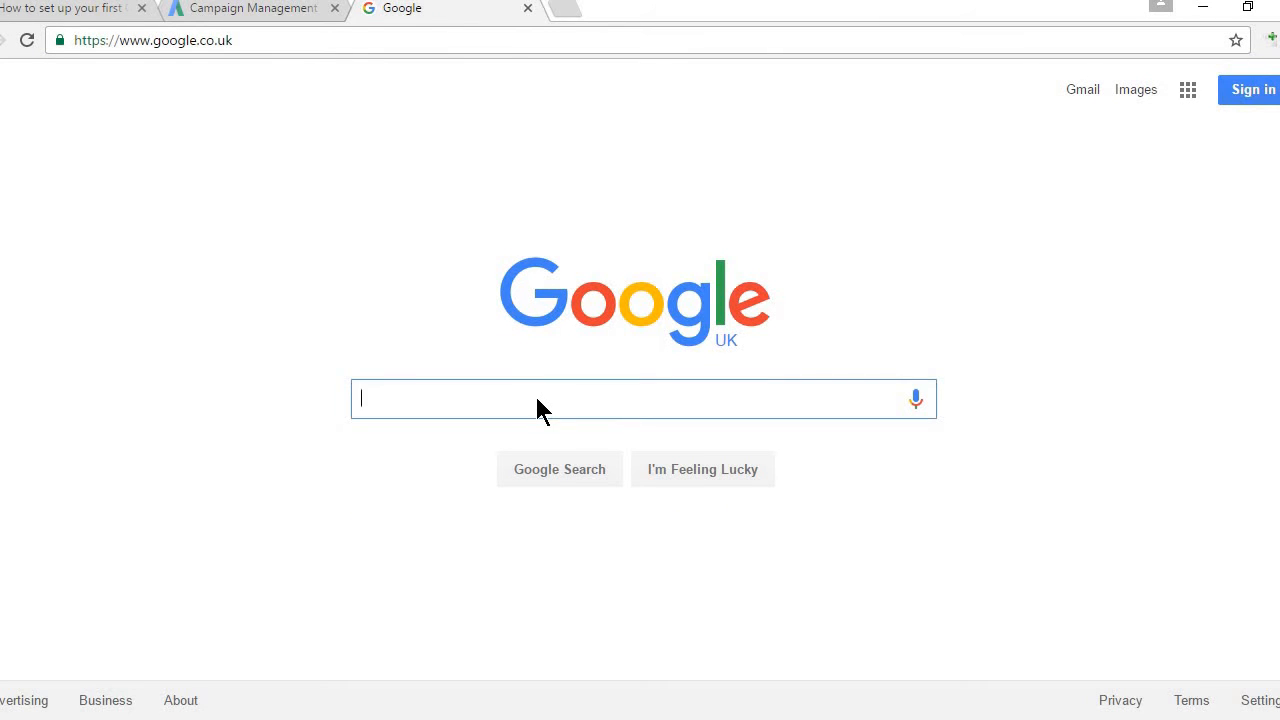
text(best)
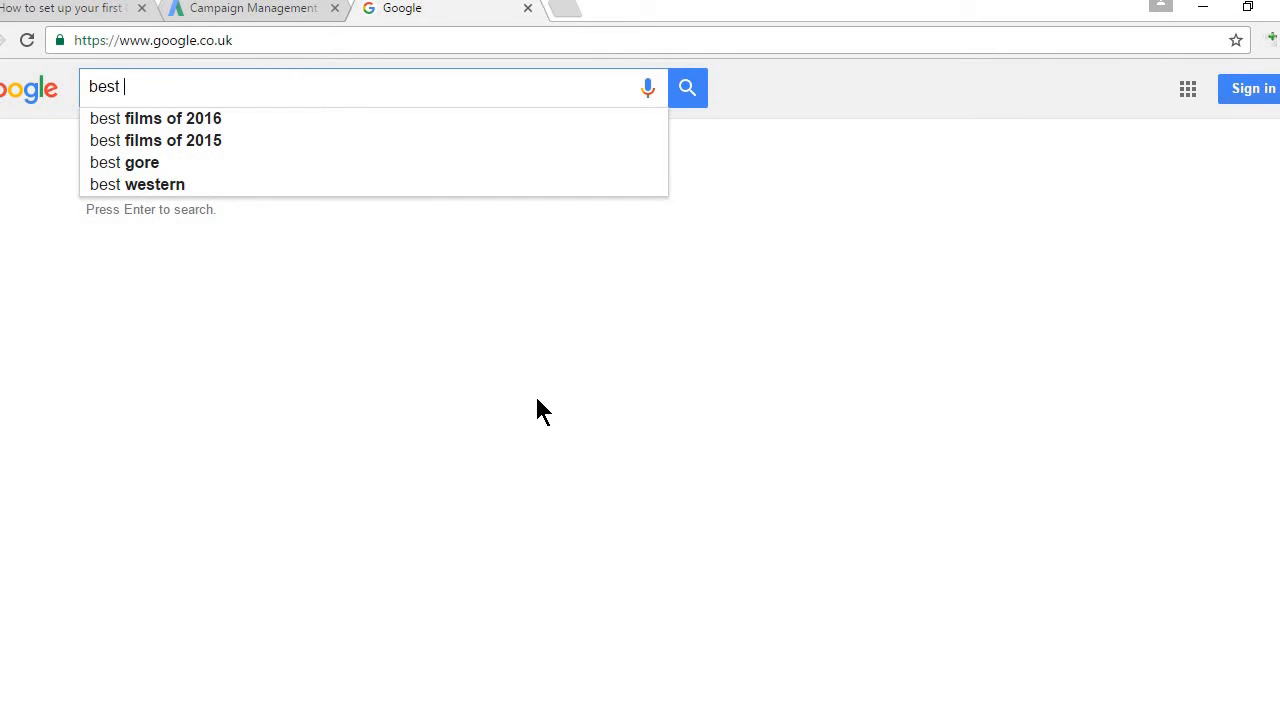
key(BackSpace)
key(BackSpace)
key(BackSpace)
key(BackSpace)
key(BackSpace)
text(buy )
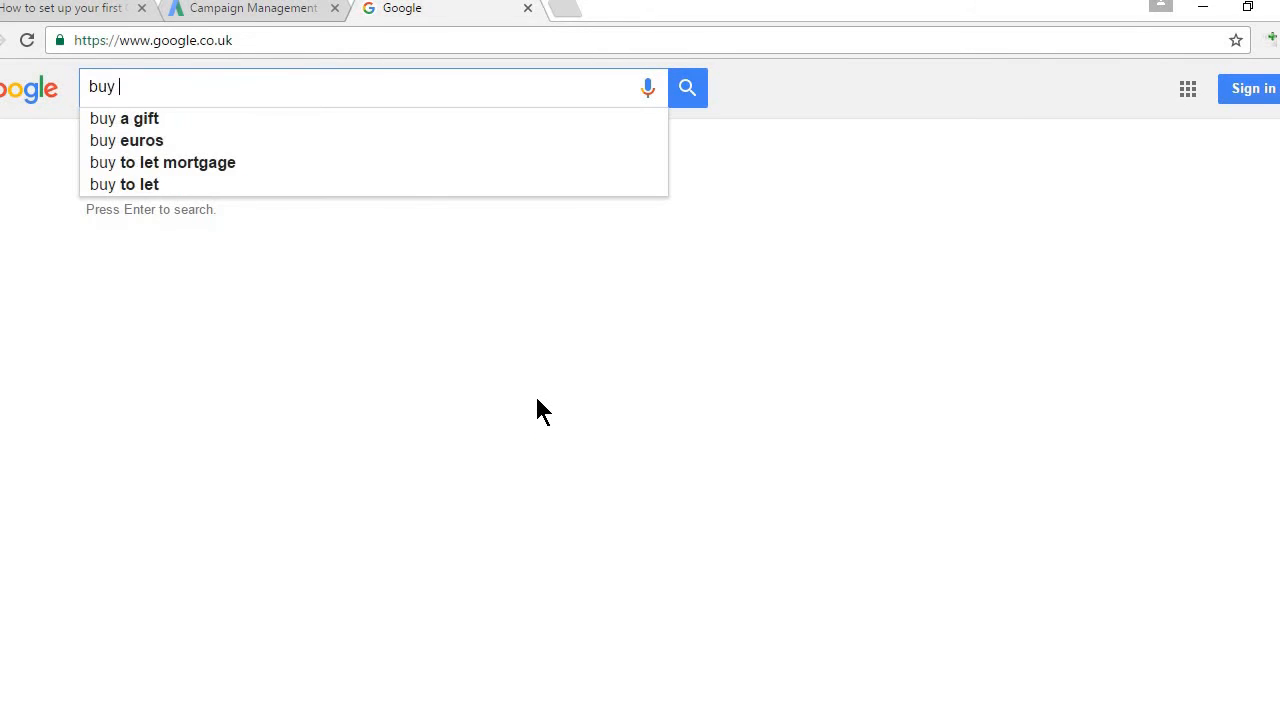
text(shoes)
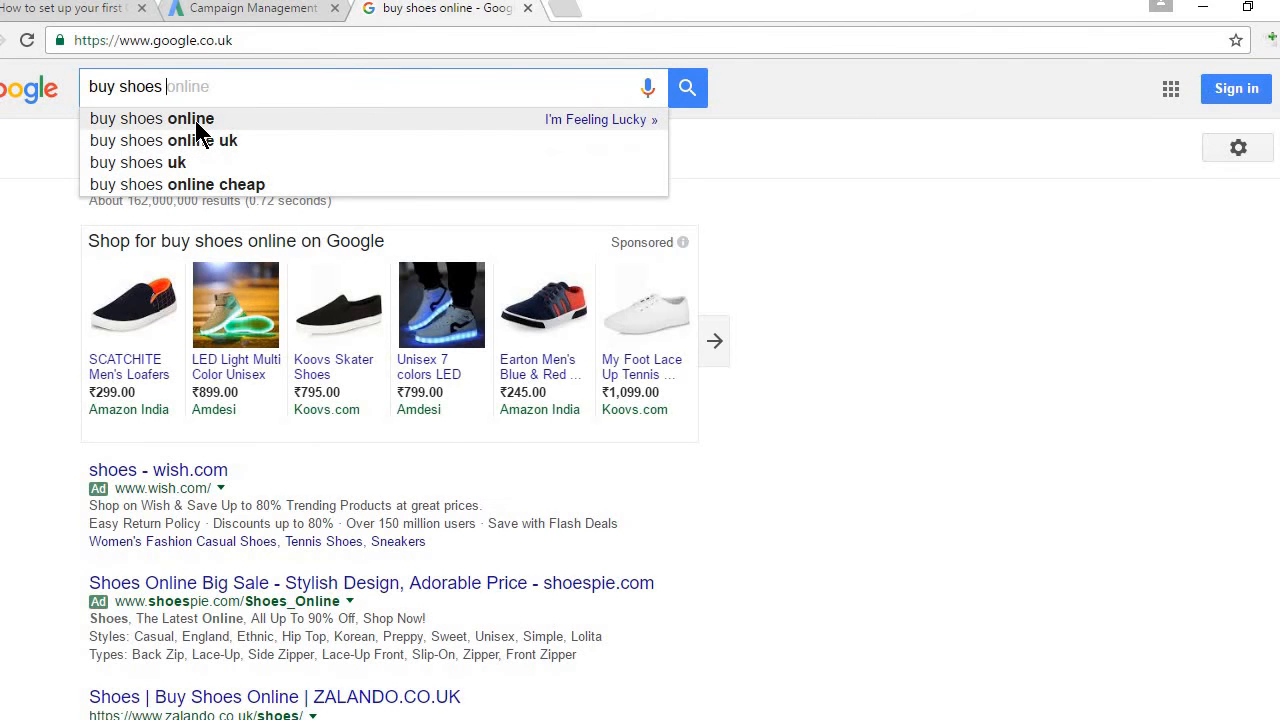
click(195, 120)
click(244, 87)
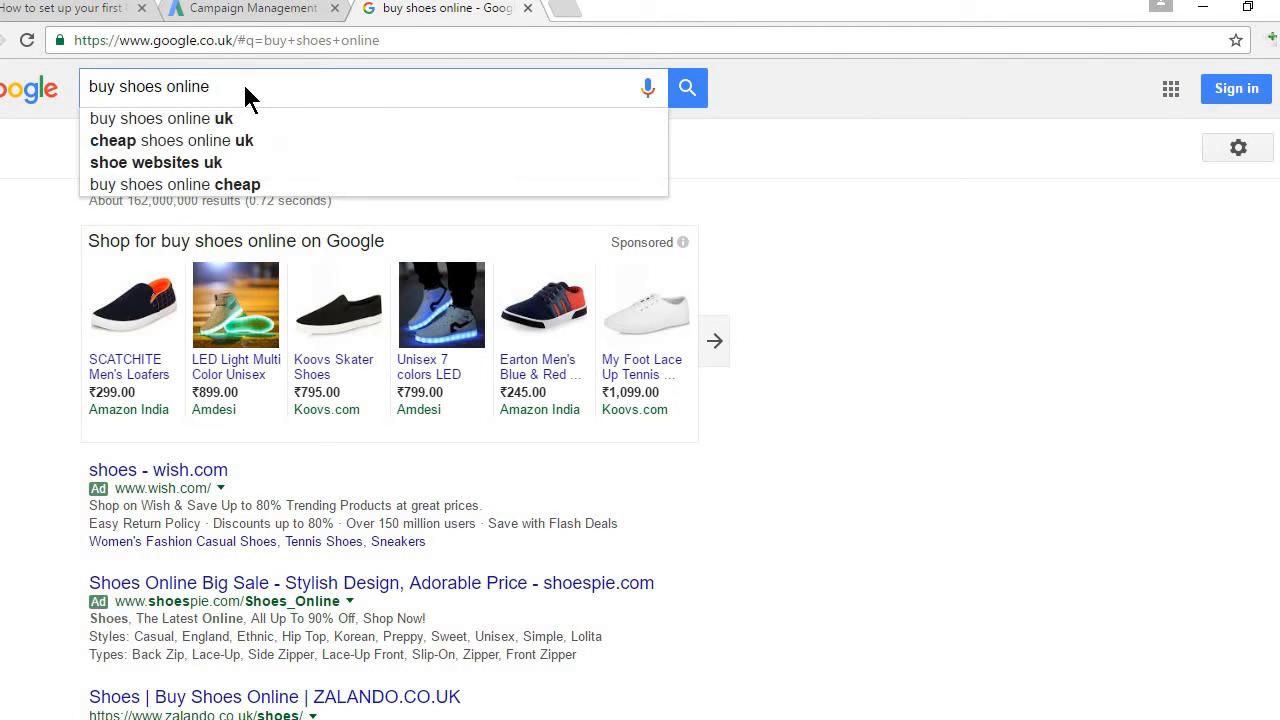
text(in india)
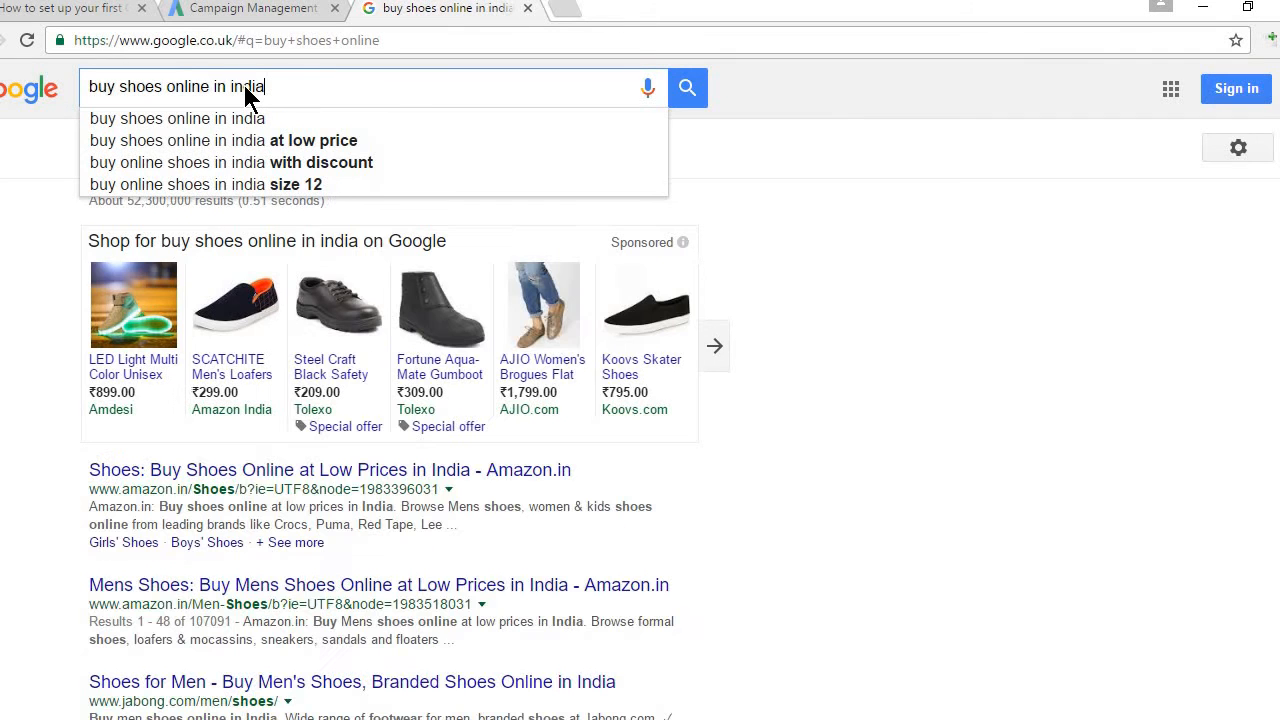
key(Return)
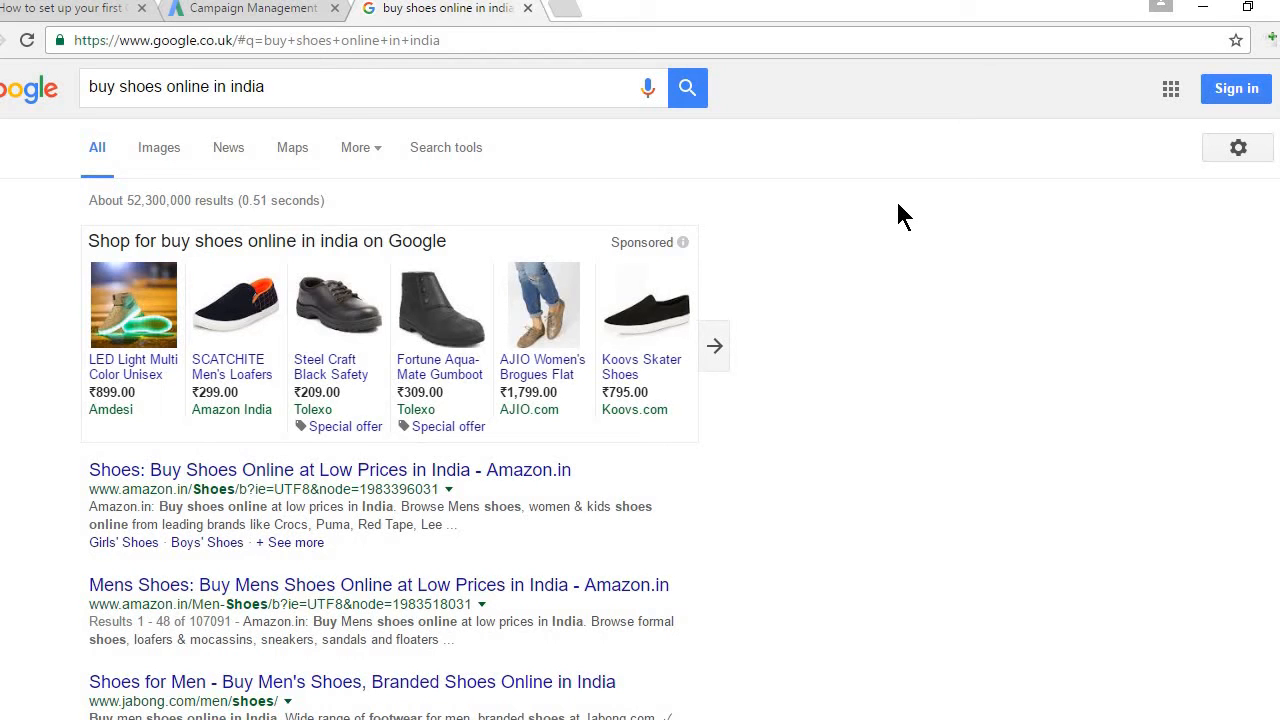
Step: Check the AdWords tab, then load the google.co.in homepage in the Google tab
click(266, 16)
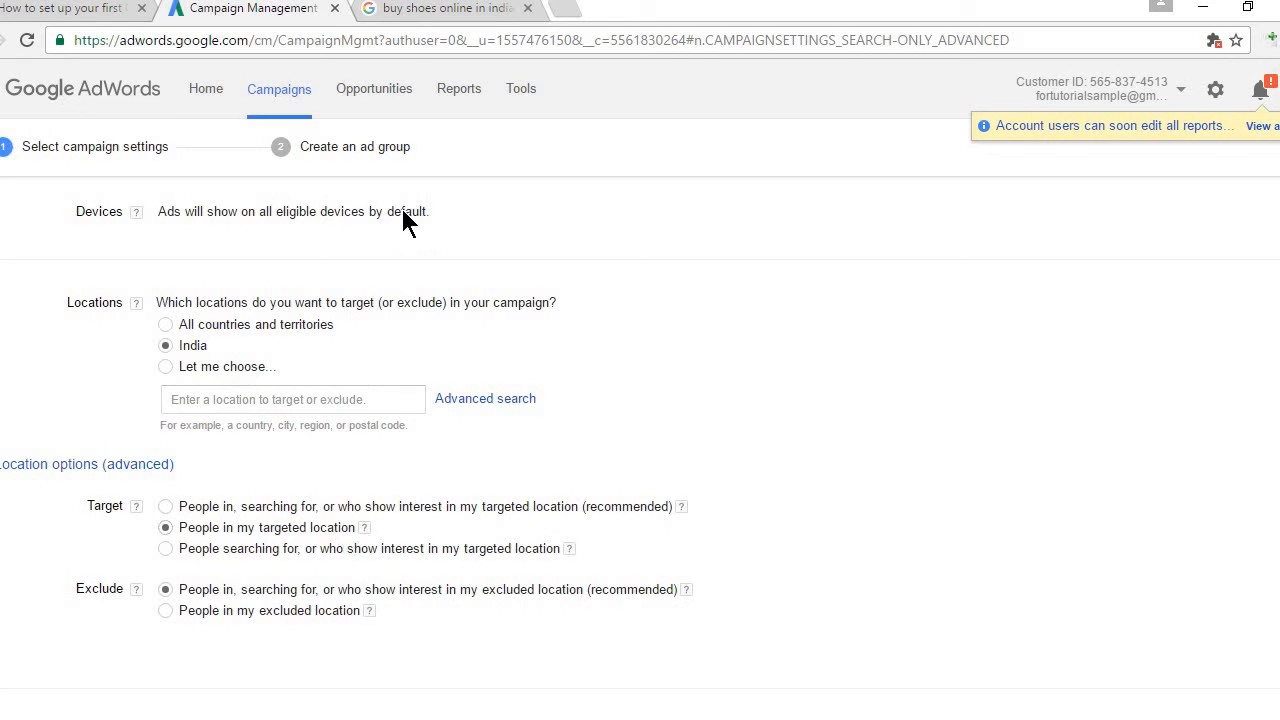
click(428, 14)
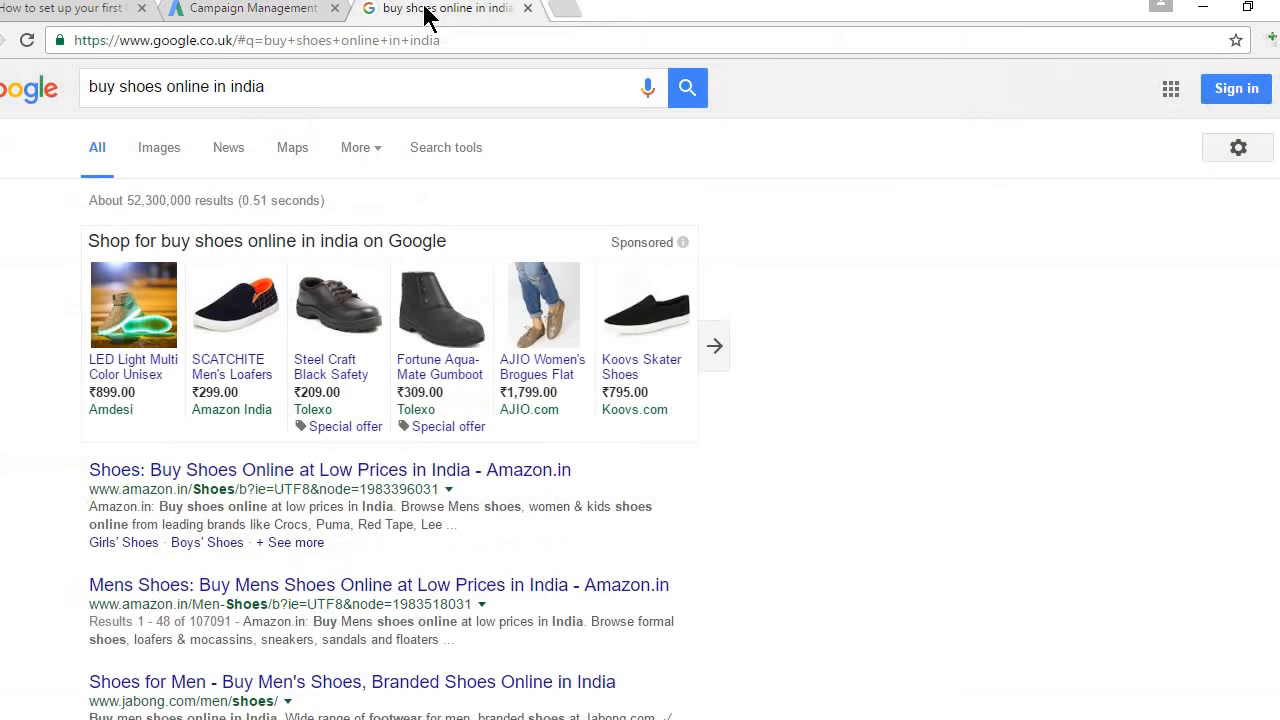
click(336, 39)
text(google.co.in)
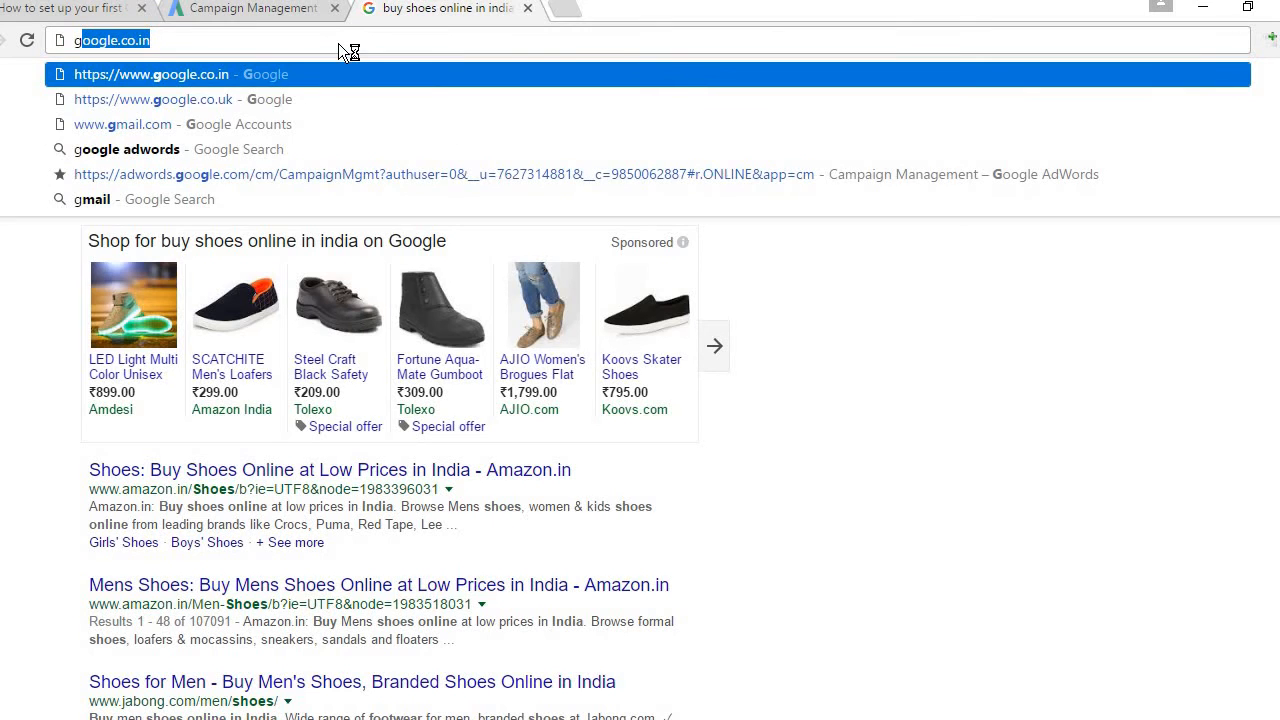
key(Return)
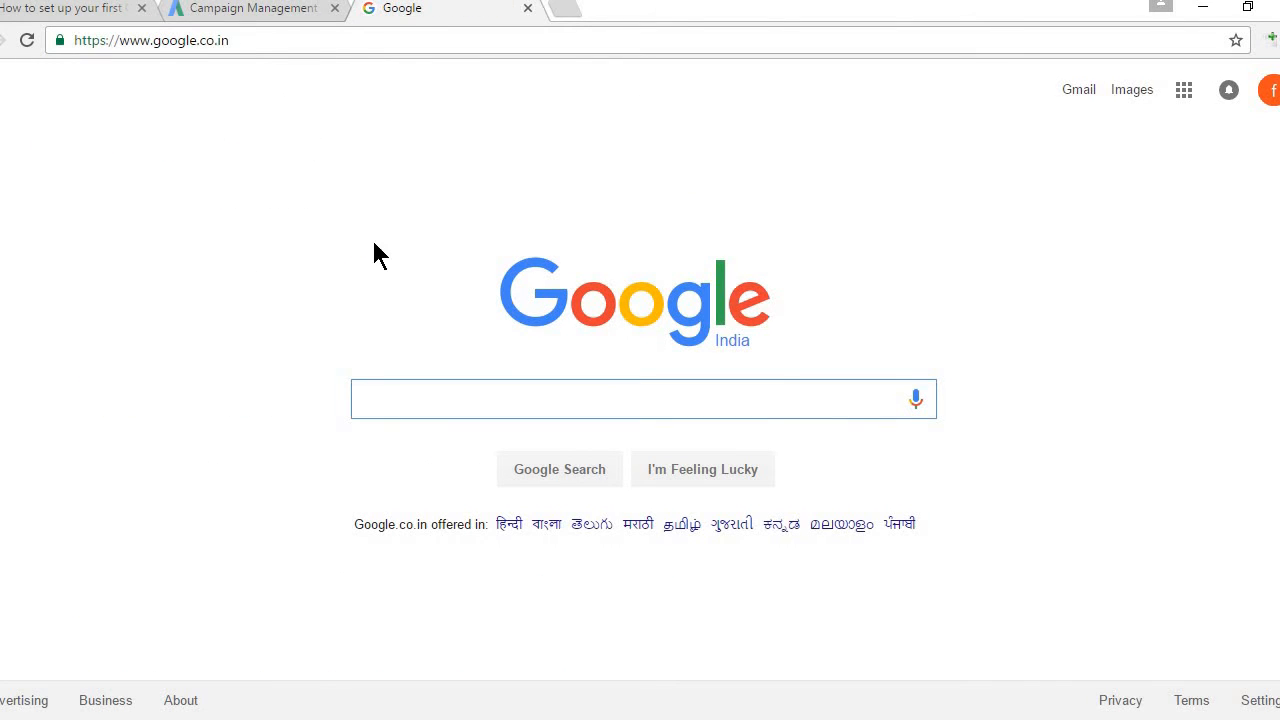
Step: Set location Target to 'People searching for, or who show interest in my targeted location' and read its explanation
click(281, 12)
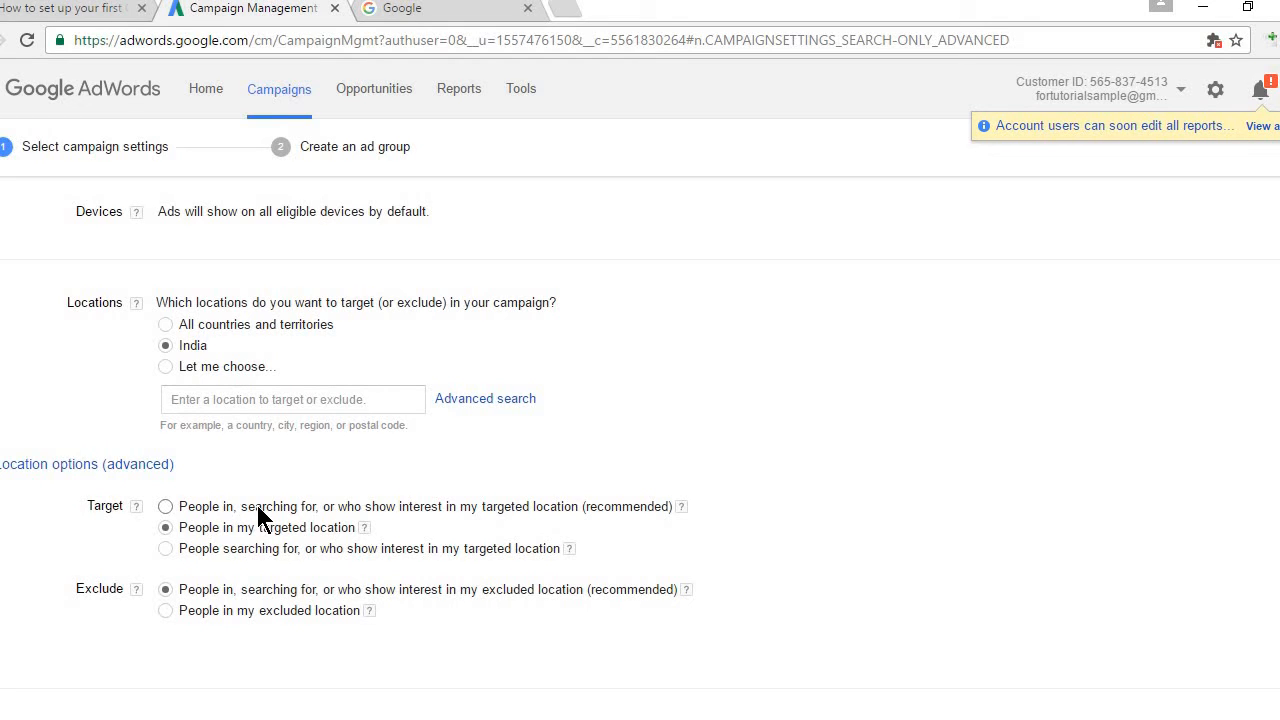
click(165, 549)
click(570, 550)
mouse_move(680, 510)
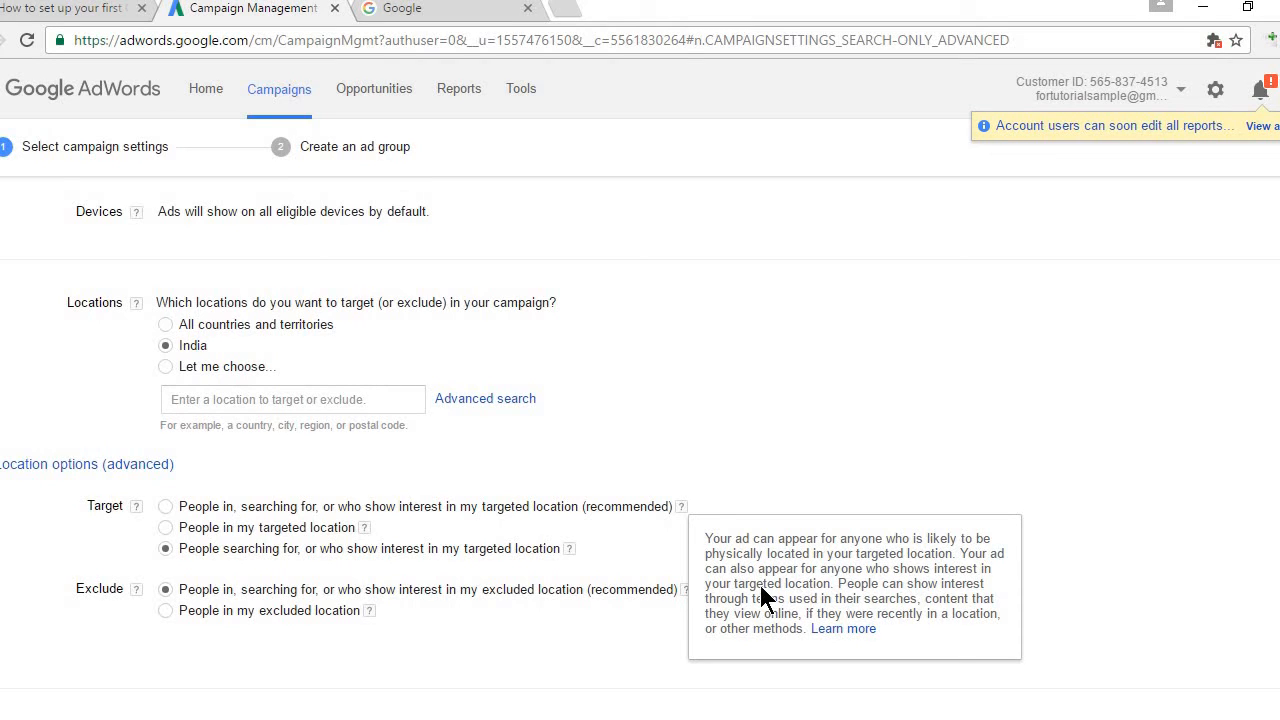
Step: Close the explanation and restore the recommended 'People in, searching for, or who show interest' Target
click(531, 534)
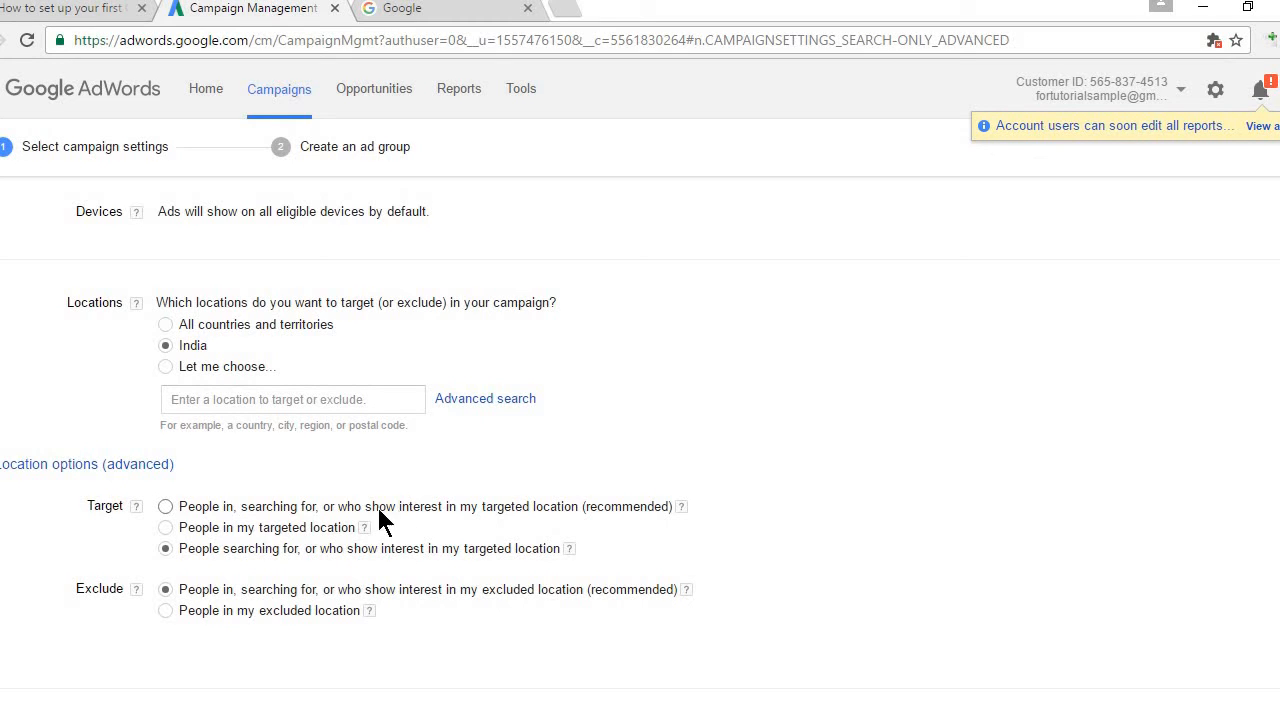
click(258, 512)
scroll(229, 366, down, 2)
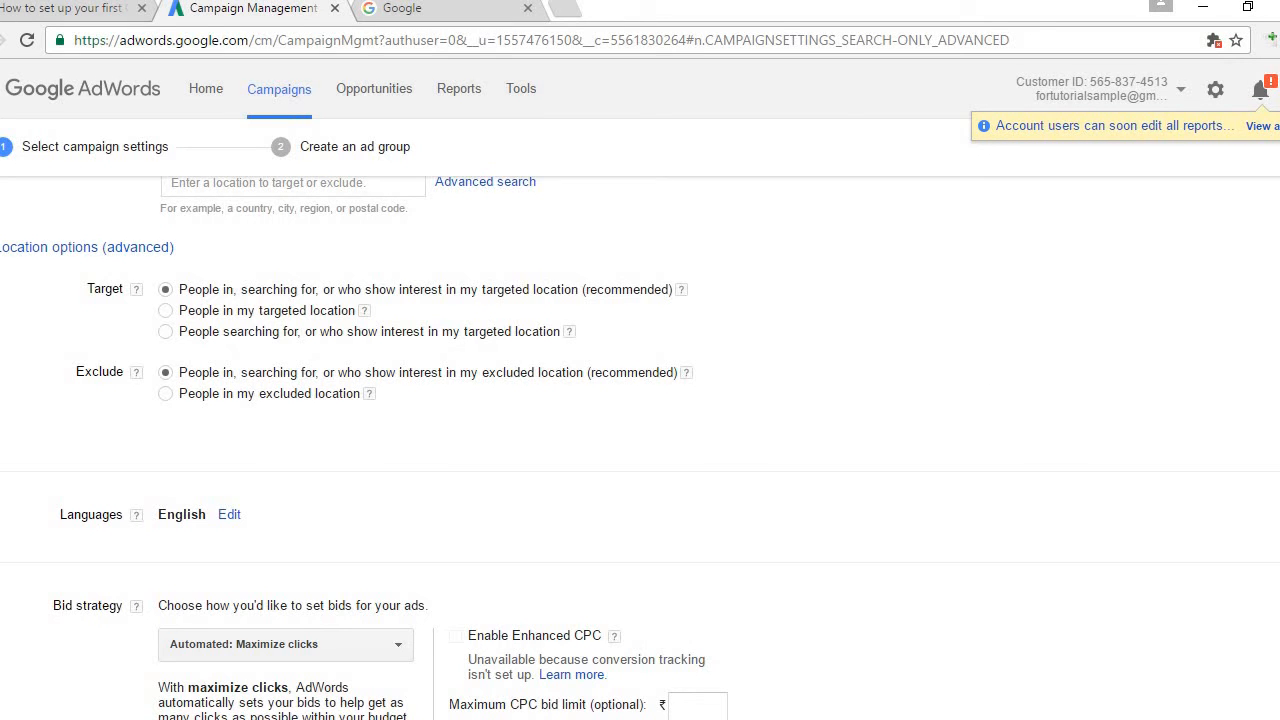
scroll(686, 359, up, 3)
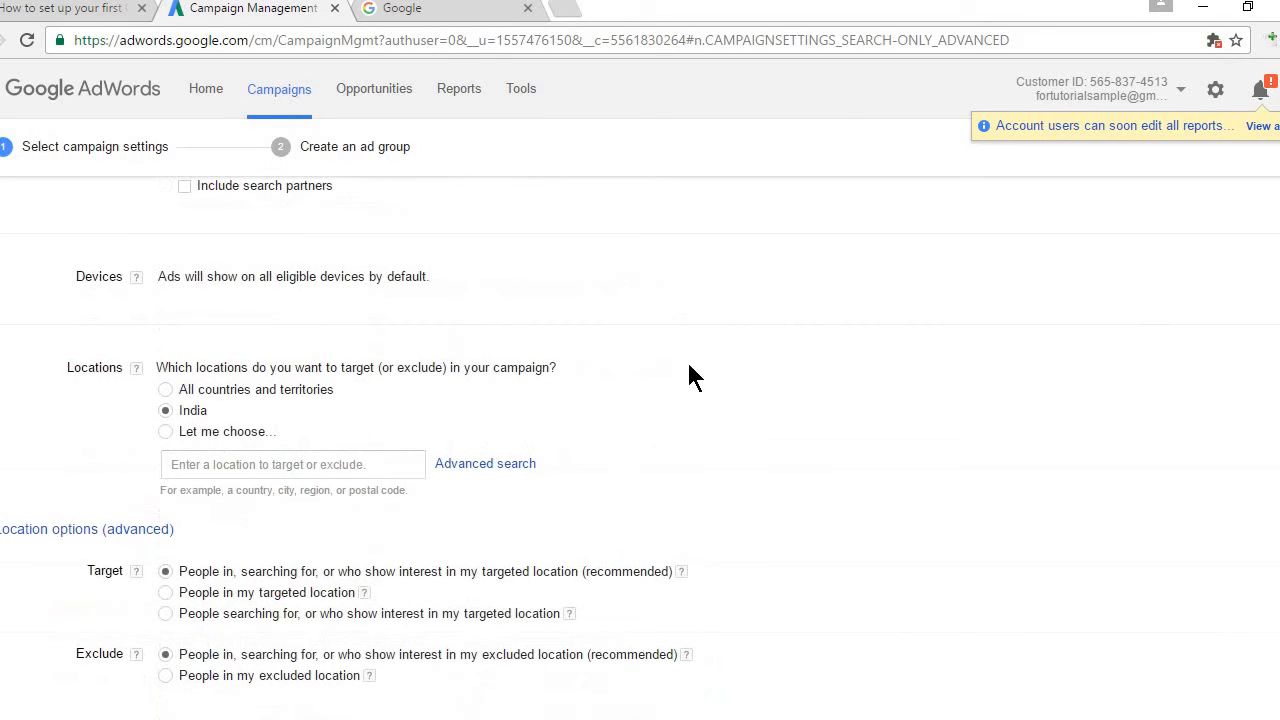
Step: Target a custom location list of India, United States and Canada
click(250, 478)
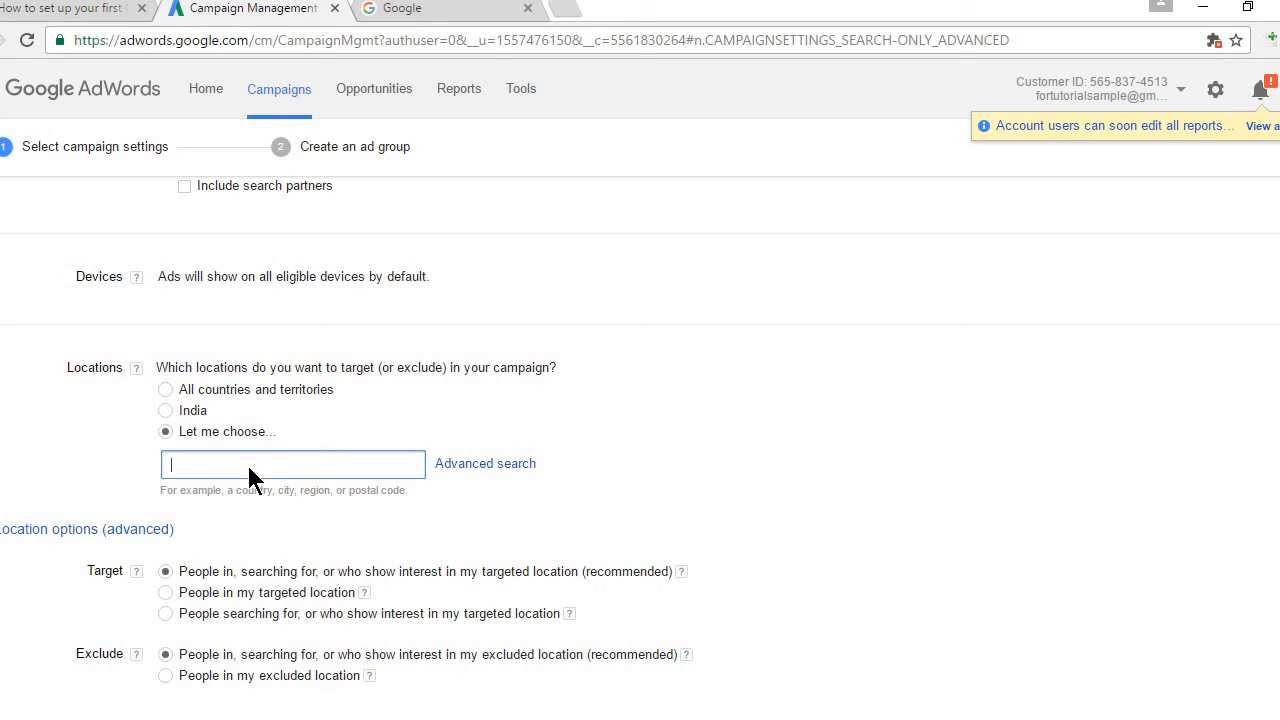
text(india)
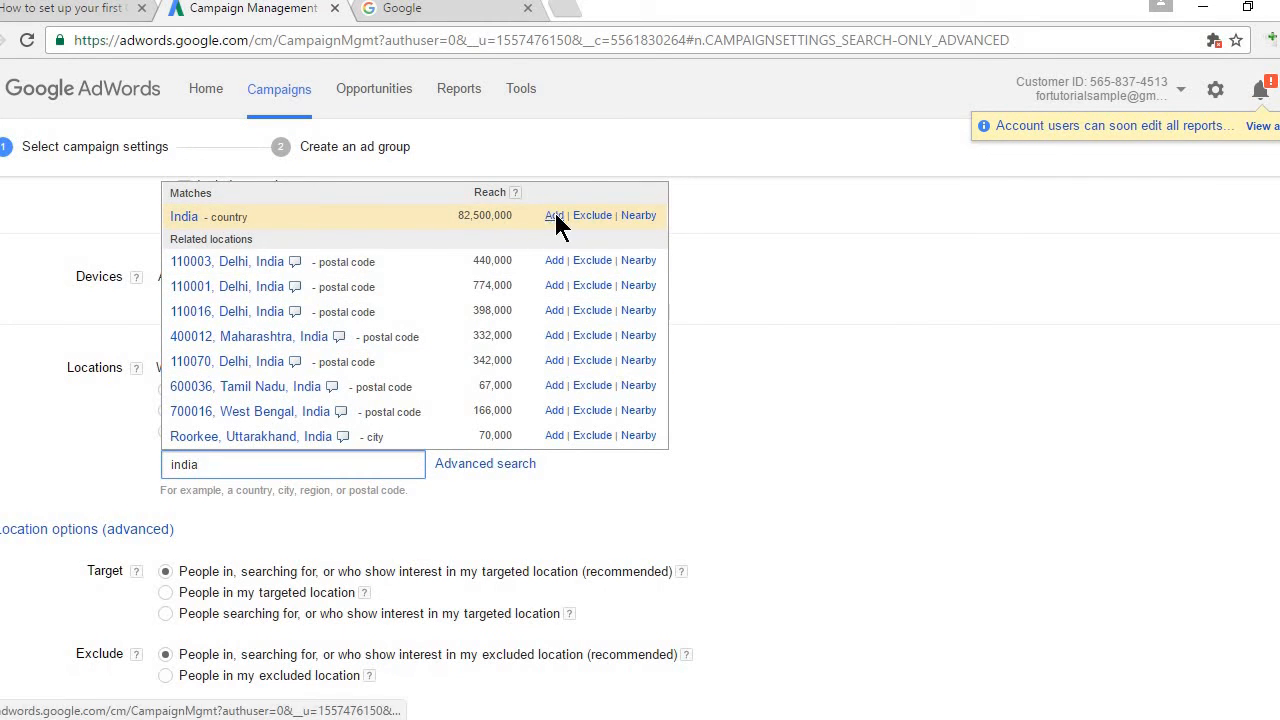
click(555, 218)
click(262, 521)
text(usa)
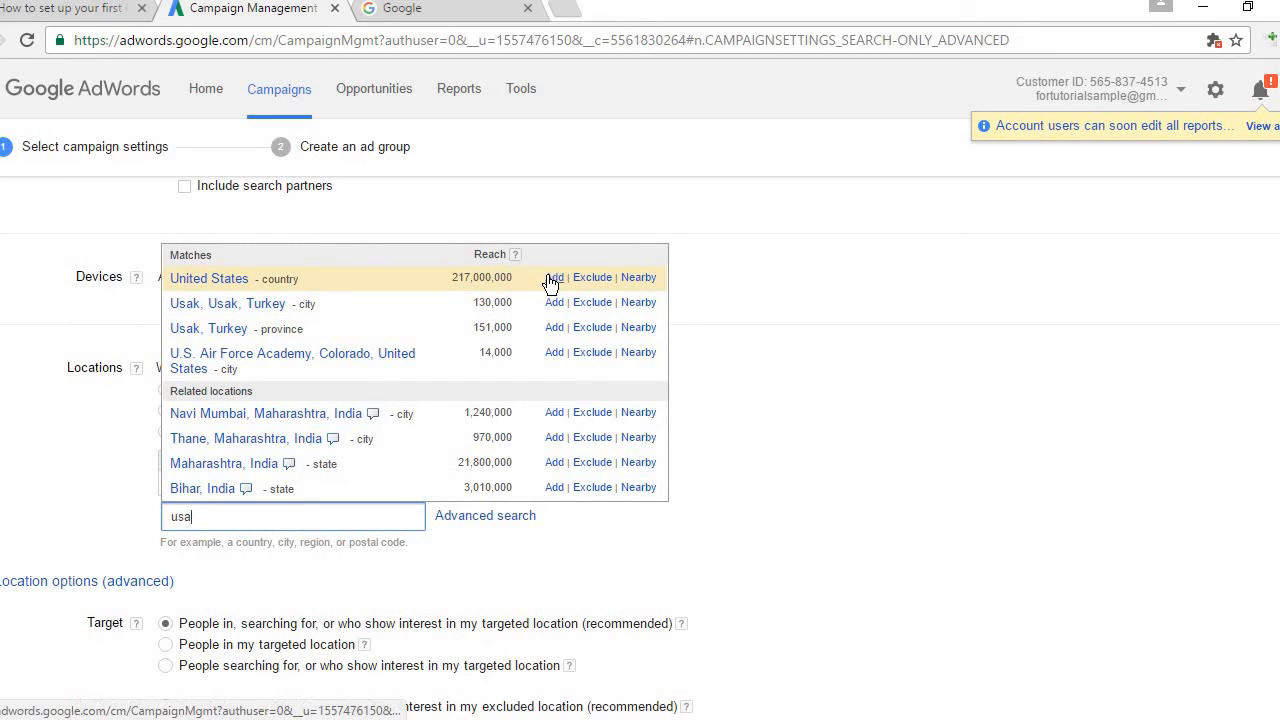
click(553, 278)
click(298, 550)
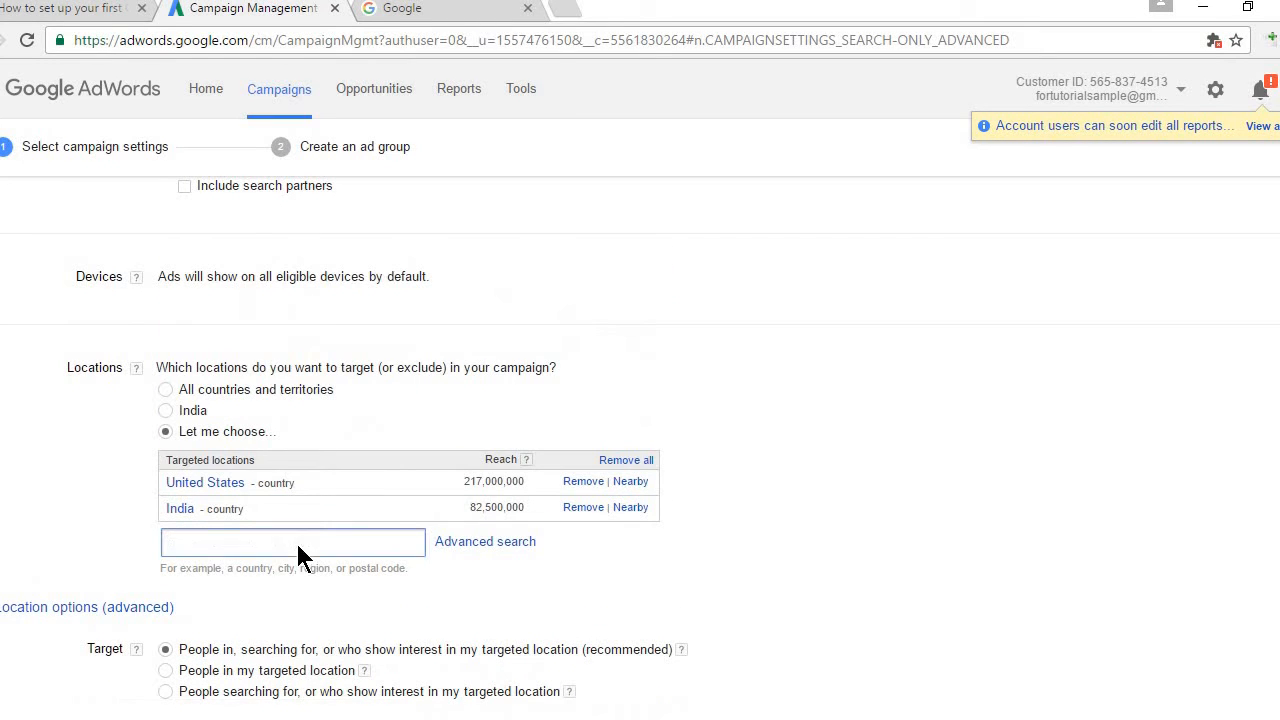
text(canda)
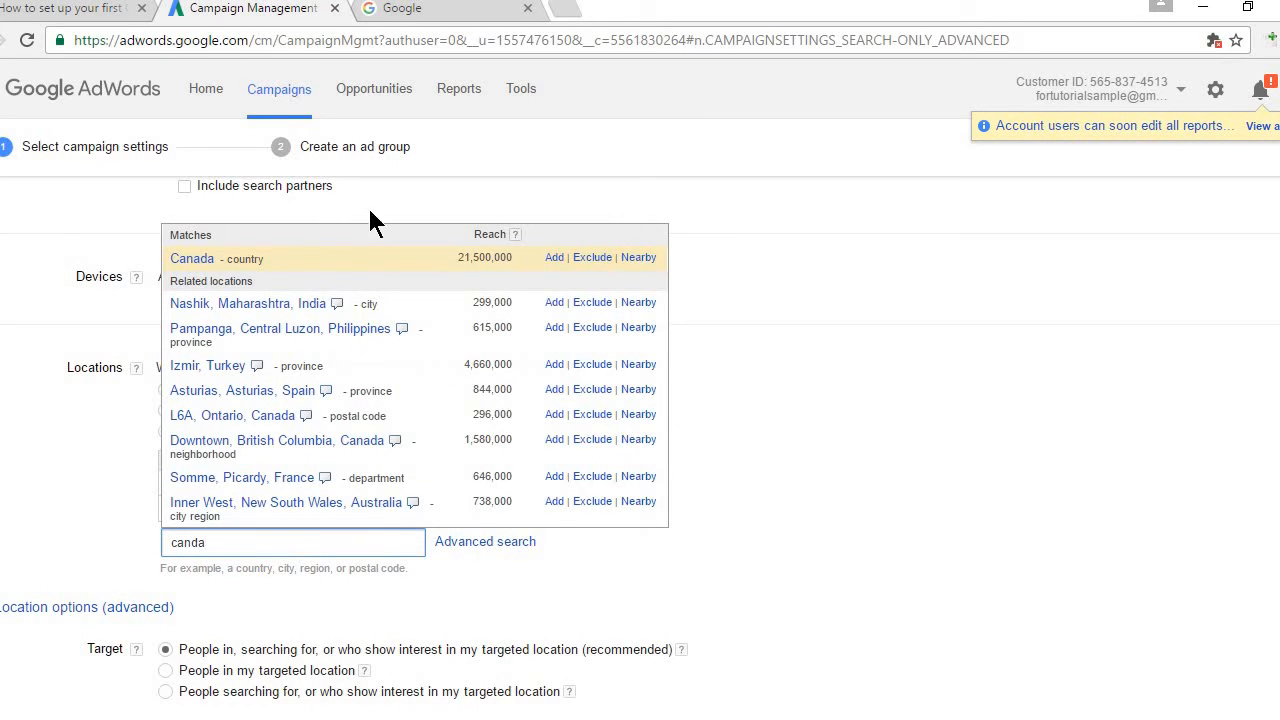
click(553, 258)
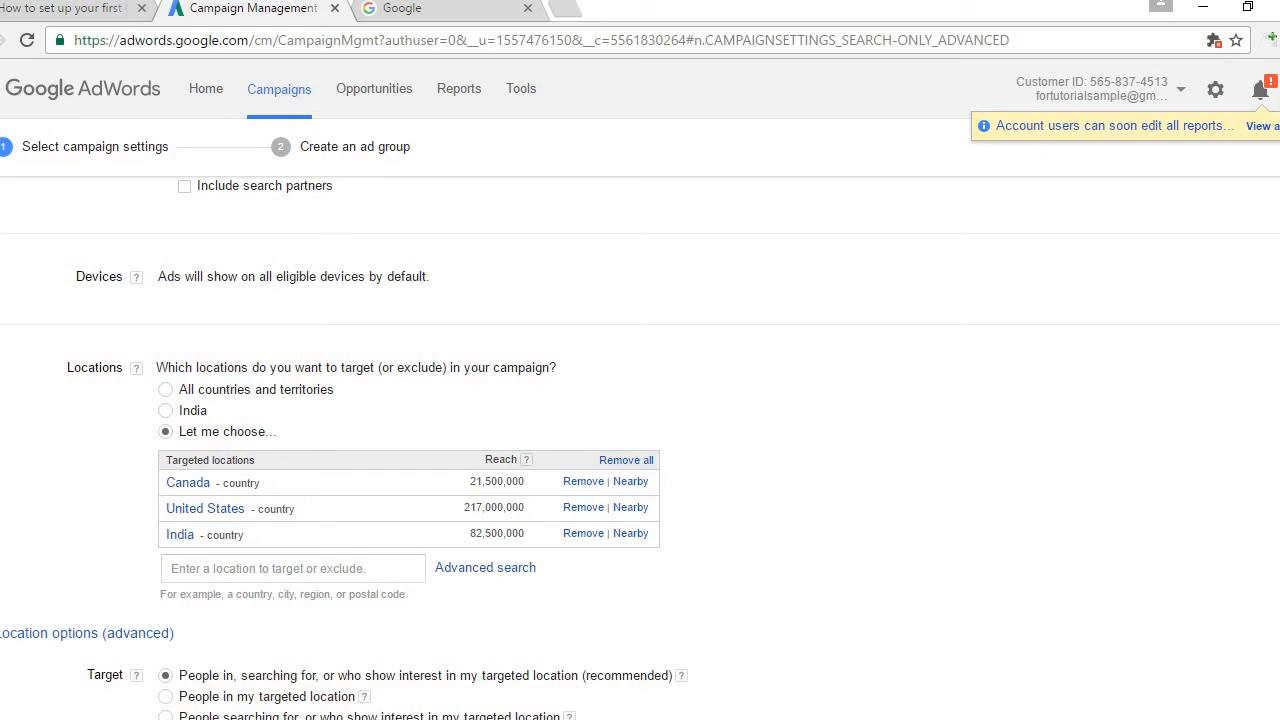
scroll(980, 403, down, 2)
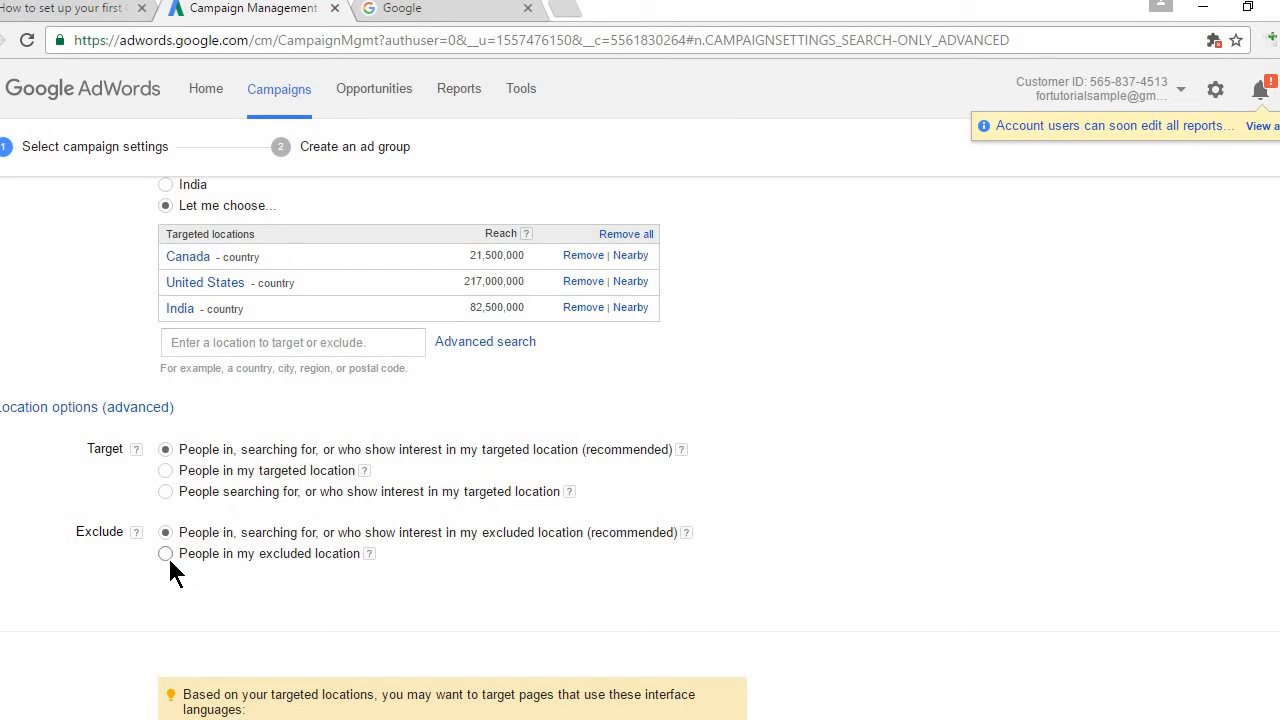
click(481, 343)
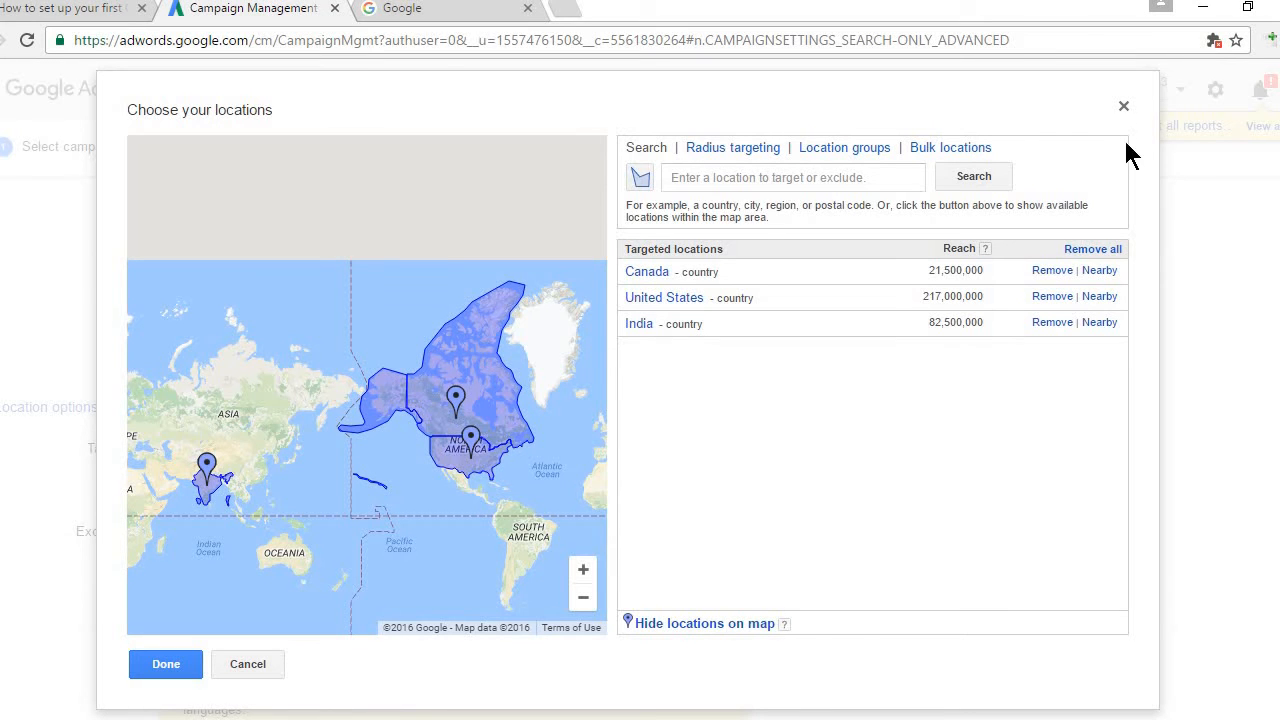
click(1125, 109)
click(499, 345)
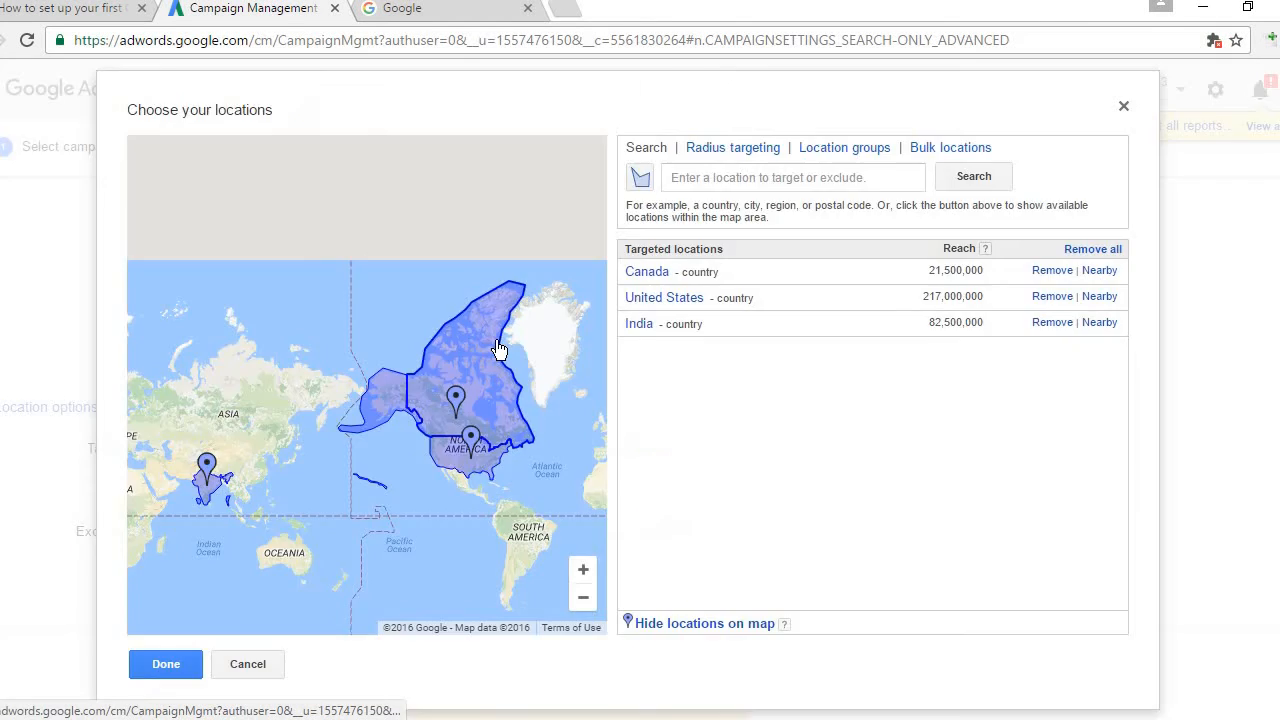
click(733, 180)
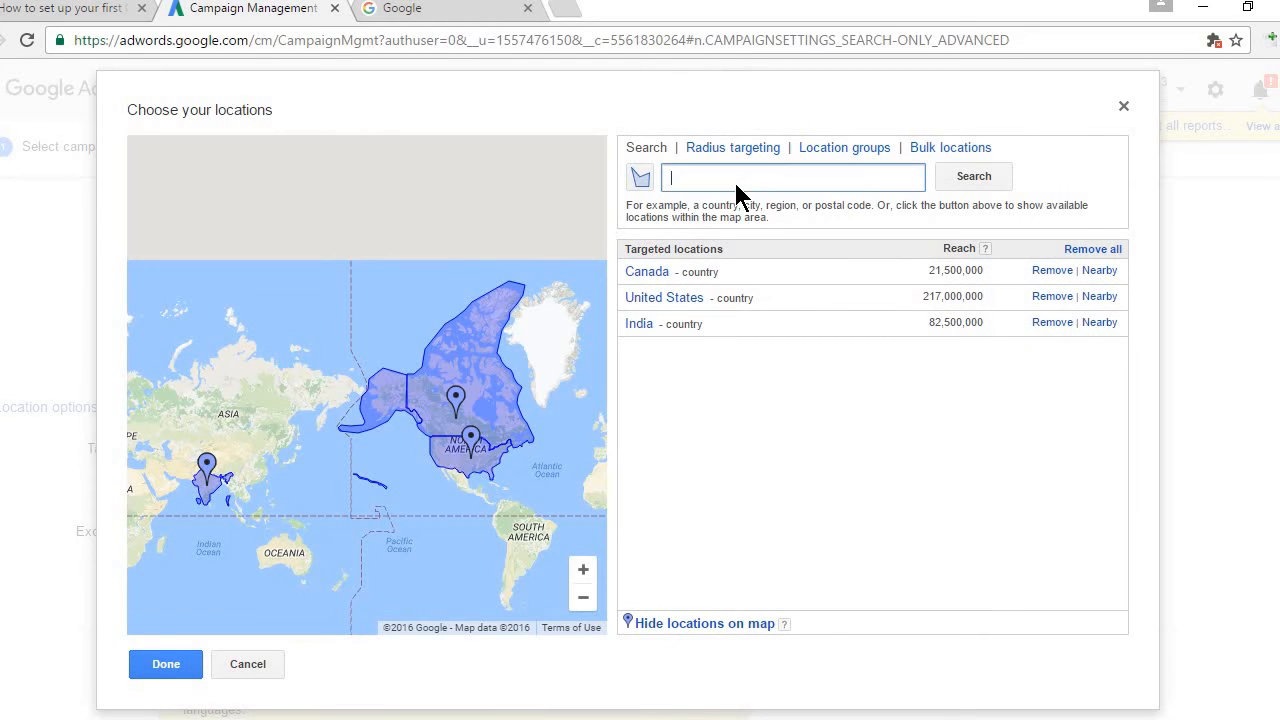
click(1124, 108)
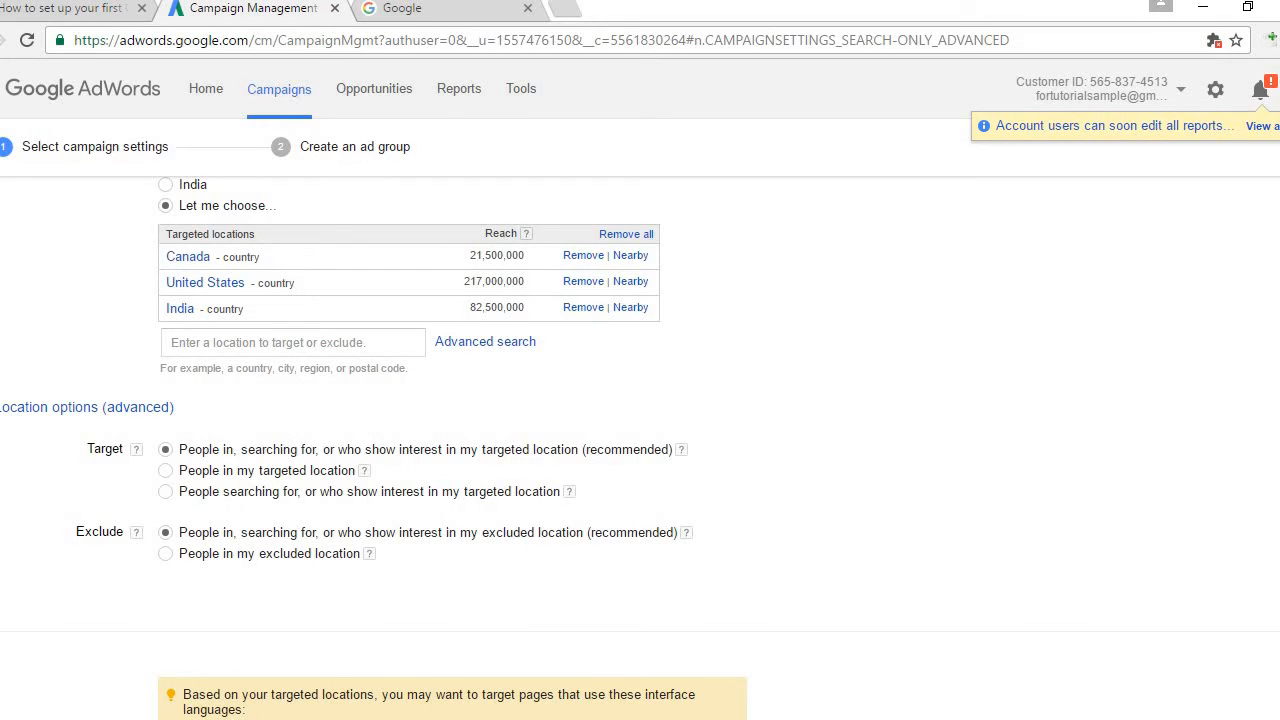
Step: Edit the campaign languages, keeping English as the only targeted language
scroll(640, 450, down, 3)
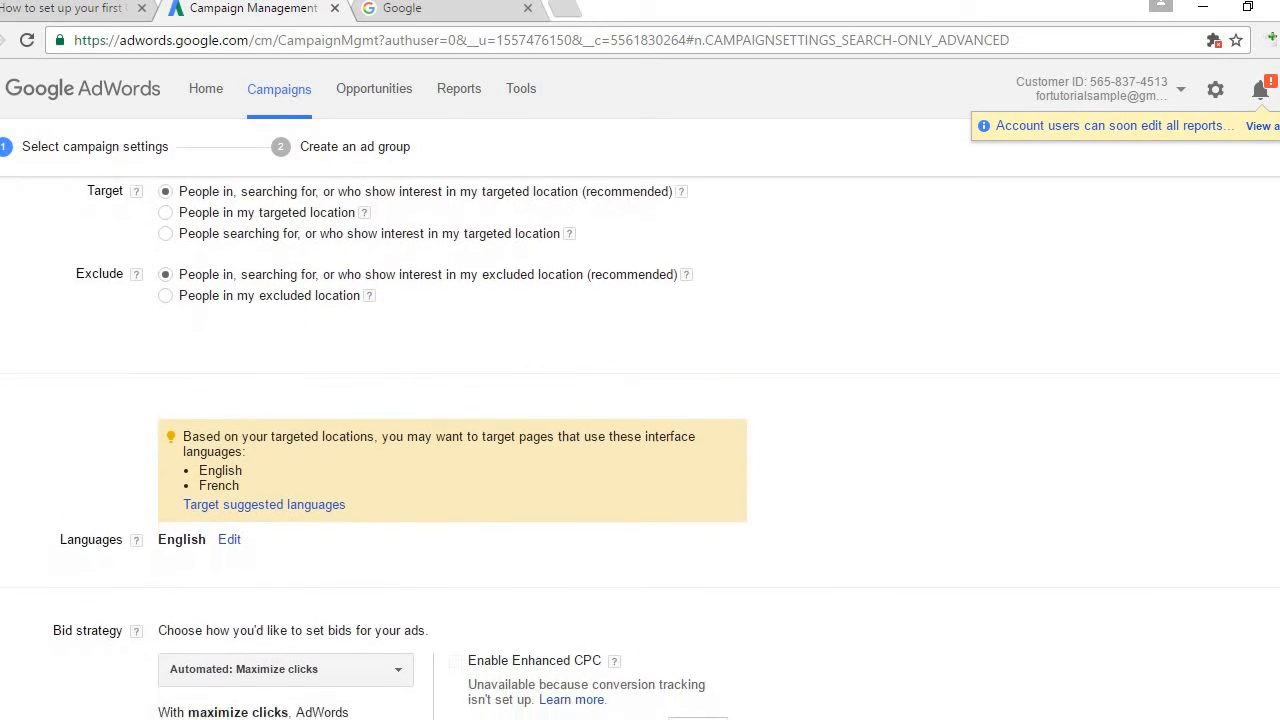
scroll(640, 450, down, 3)
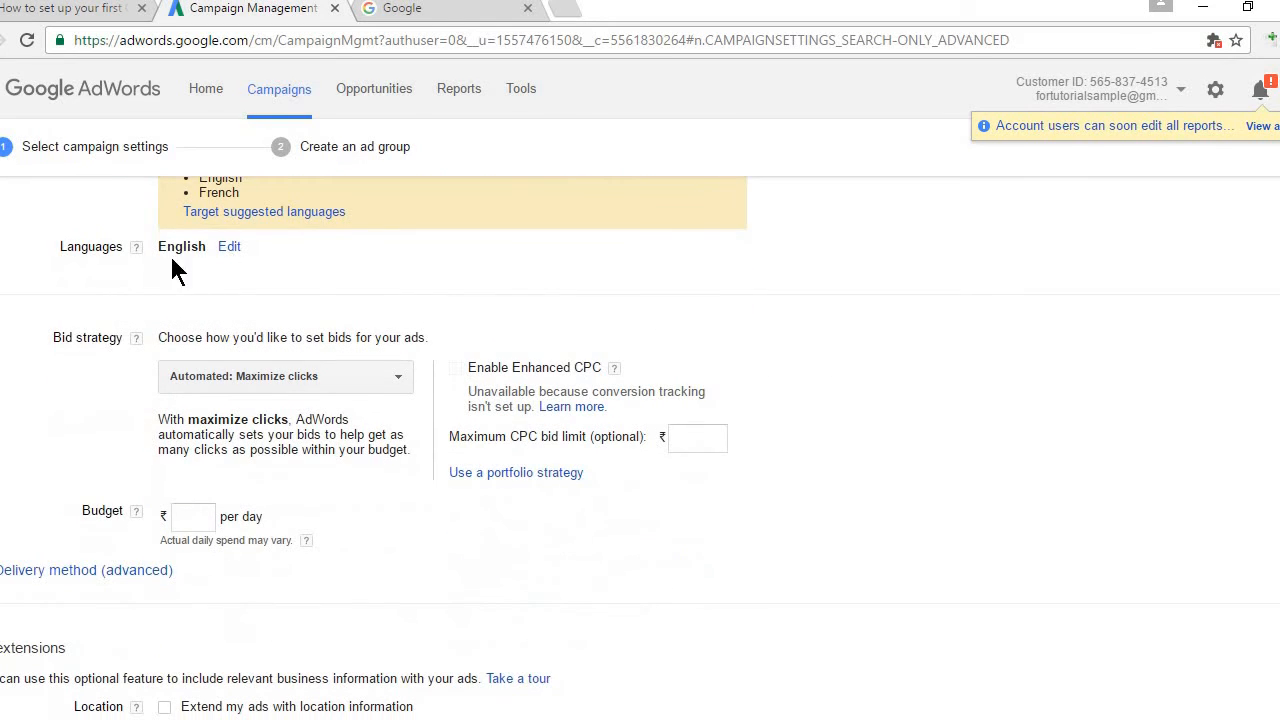
click(230, 250)
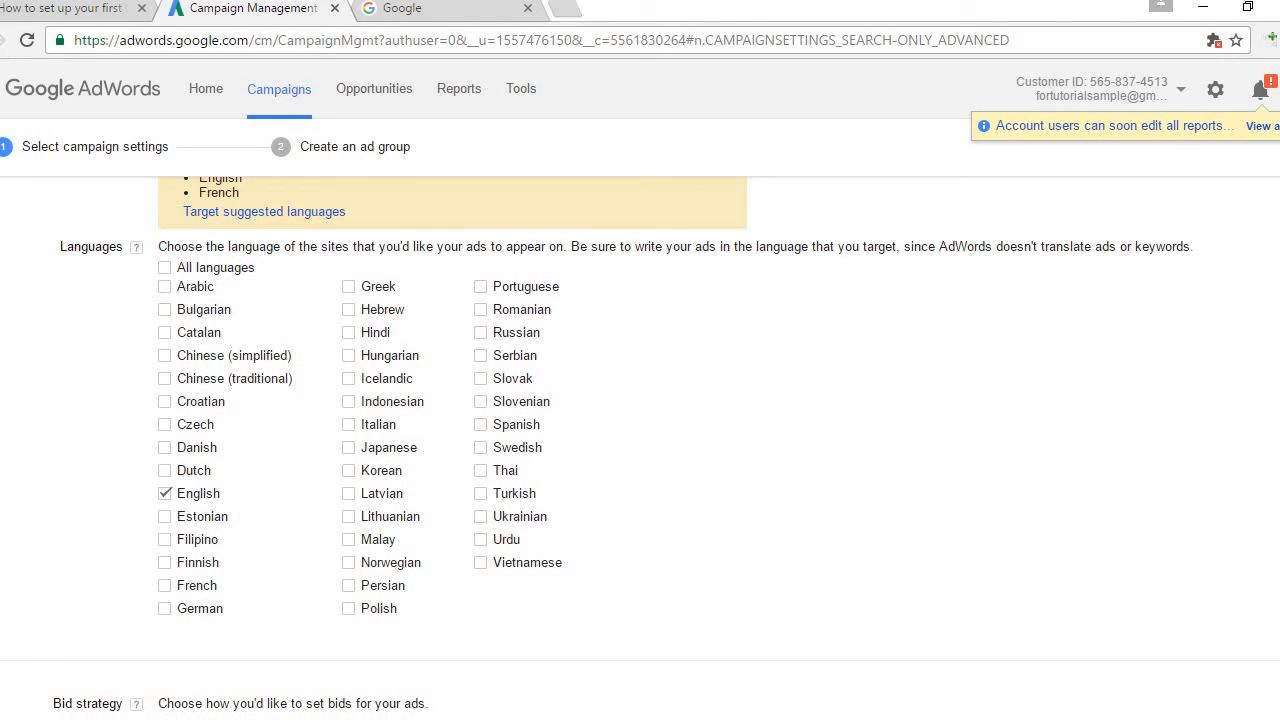
scroll(324, 213, down, 4)
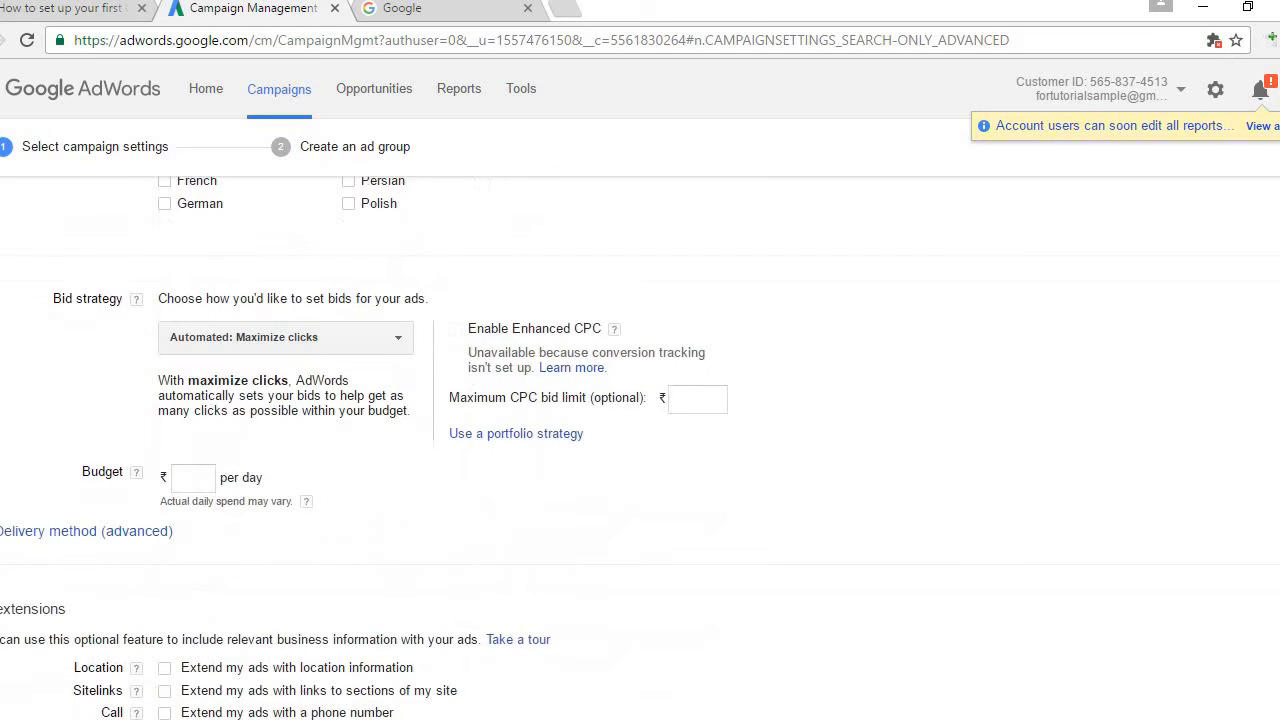
scroll(324, 213, up, 2)
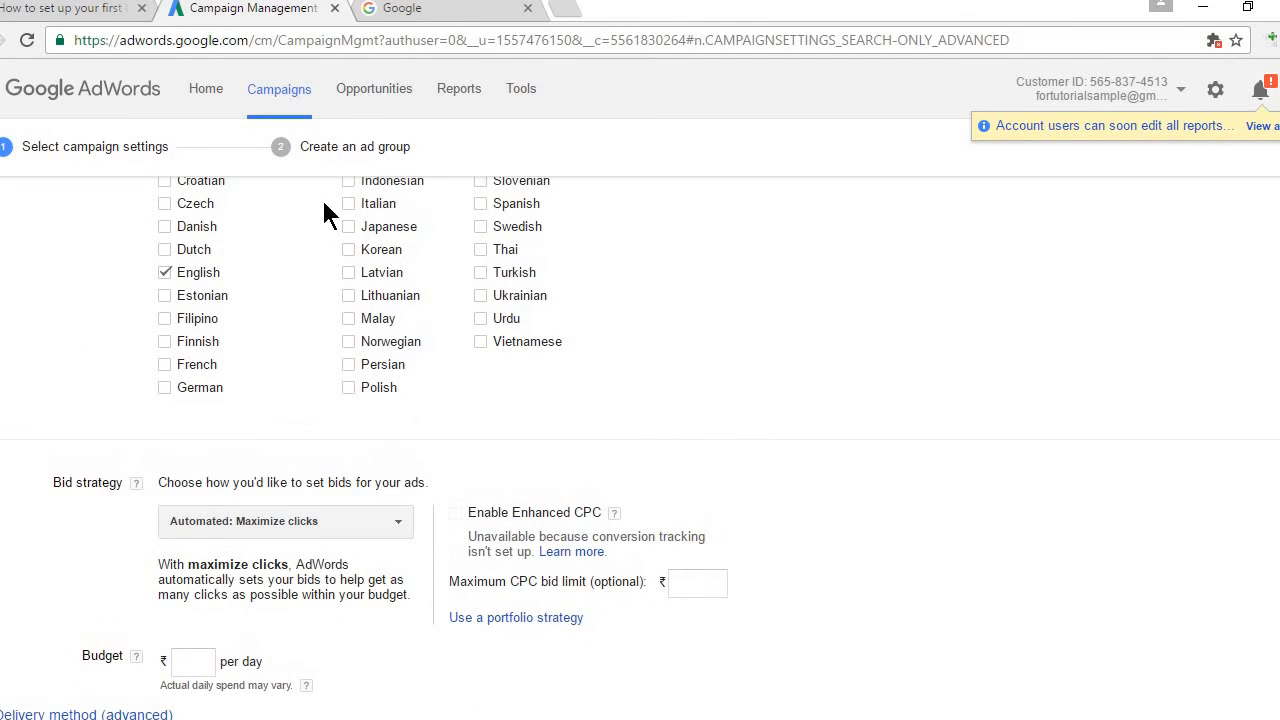
click(164, 272)
click(164, 272)
scroll(199, 262, down, 3)
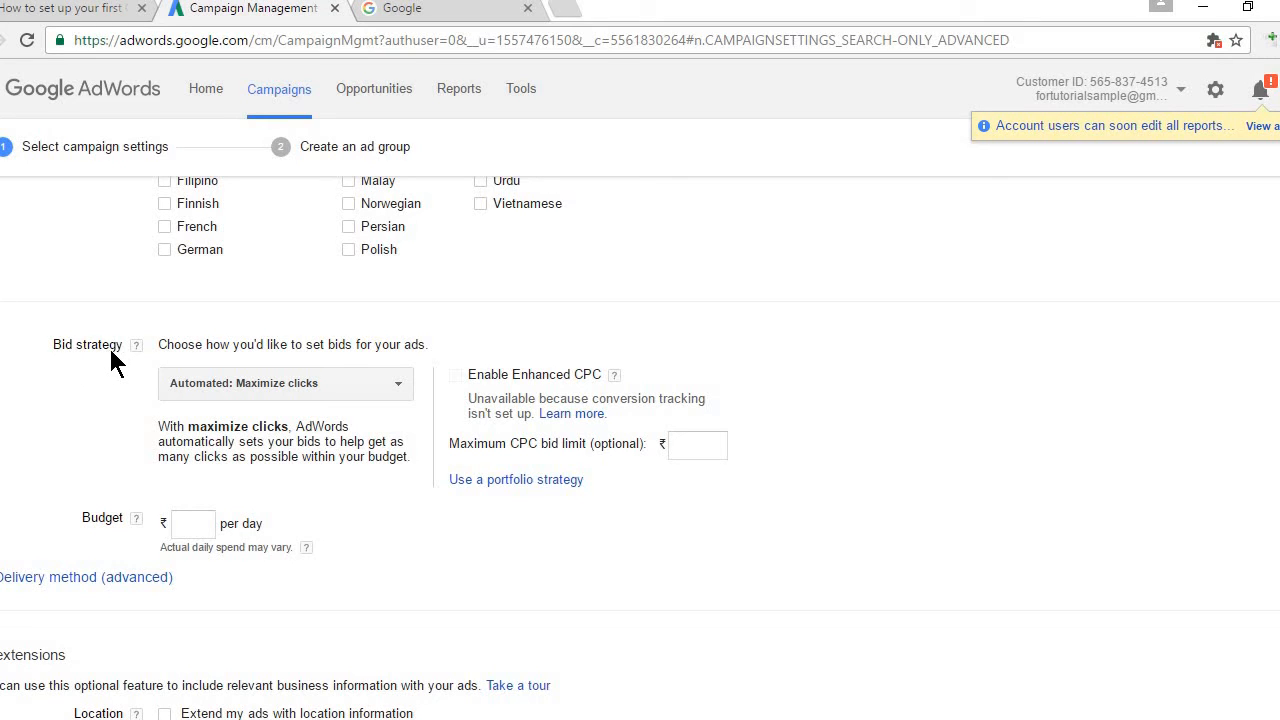
Step: Switch the bid strategy to Manual CPC with a ₹1 default bid
click(318, 390)
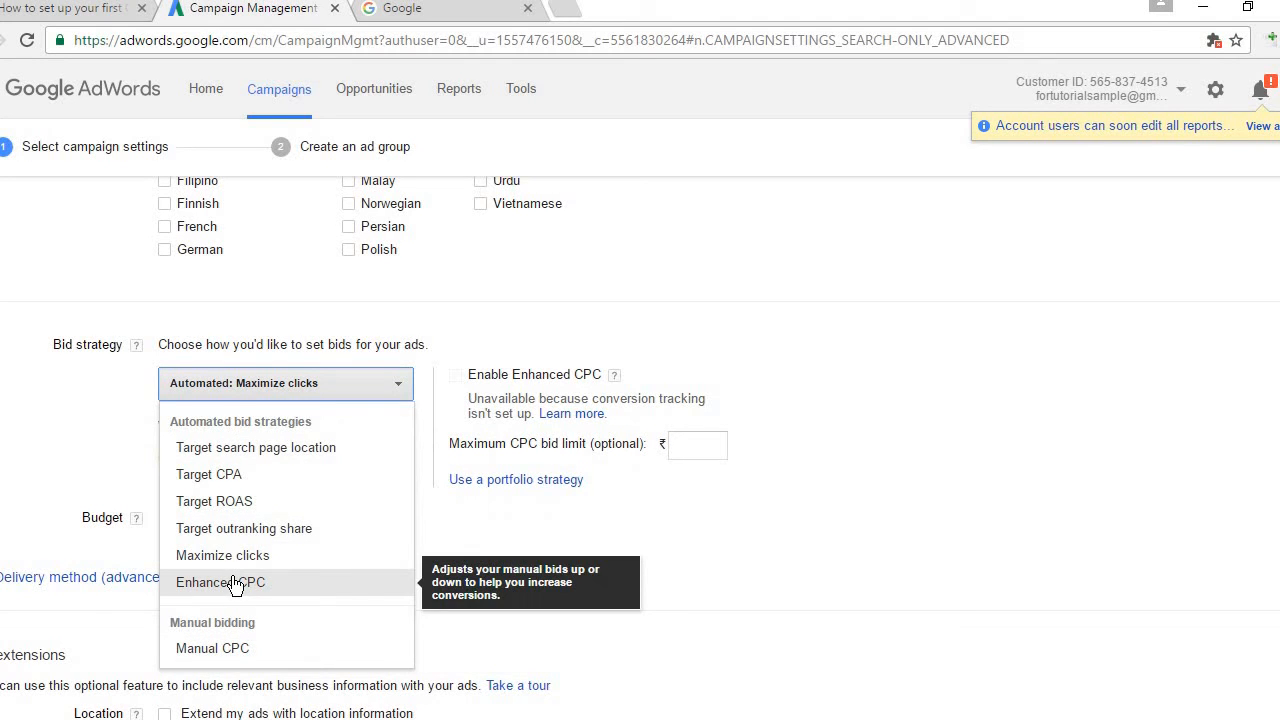
click(264, 652)
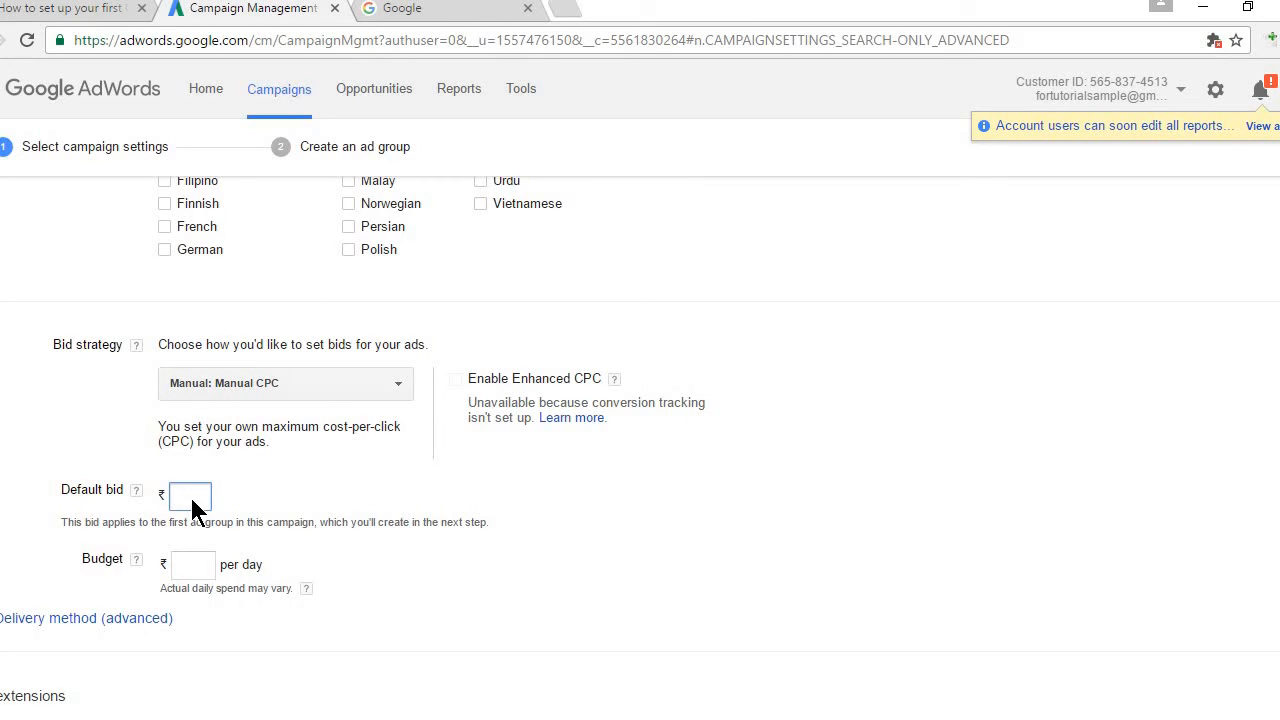
click(360, 482)
scroll(480, 440, down, 1)
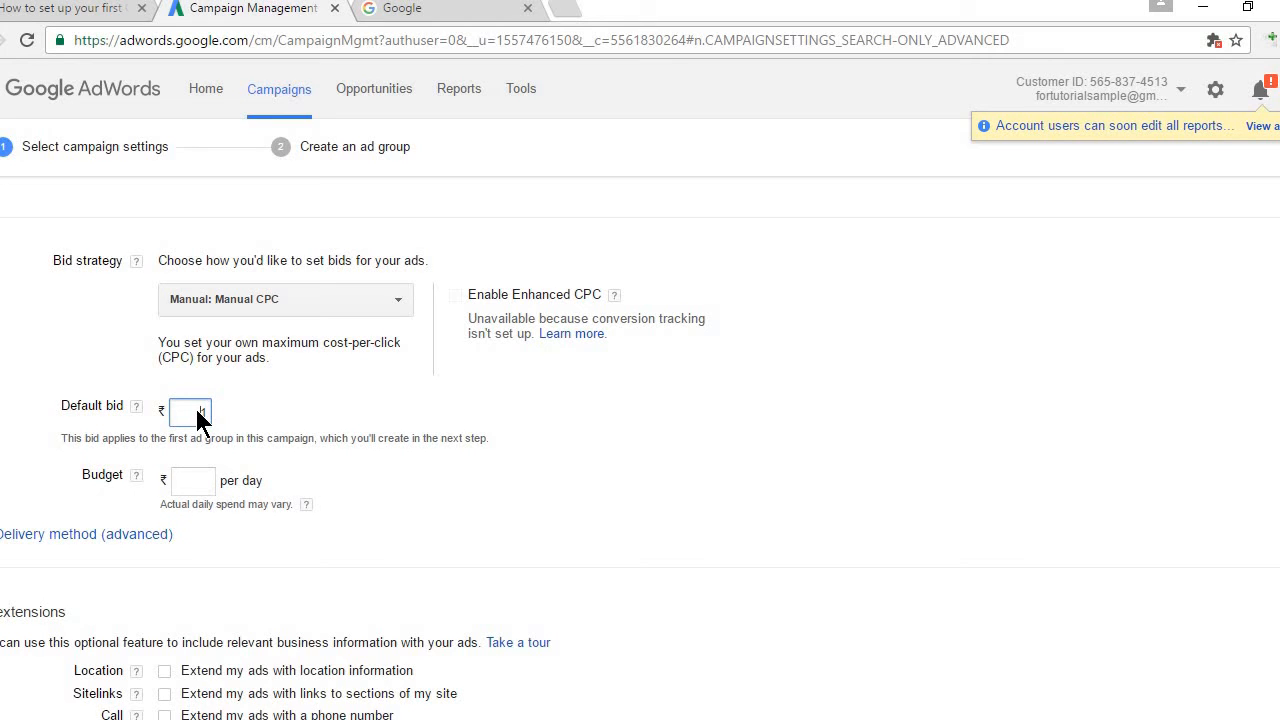
Step: Enter a ₹50 daily budget and expand the delivery method options, left on Standard
click(197, 481)
text(50)
click(618, 492)
scroll(640, 448, down, 3)
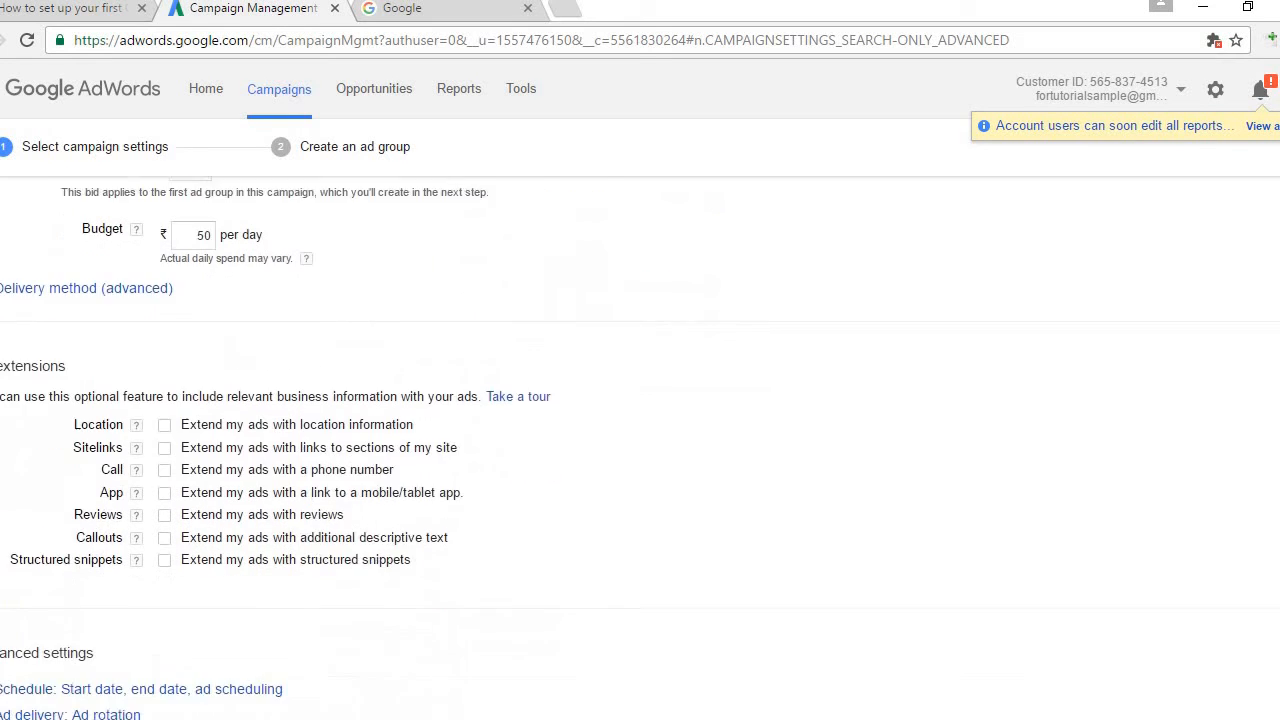
click(69, 277)
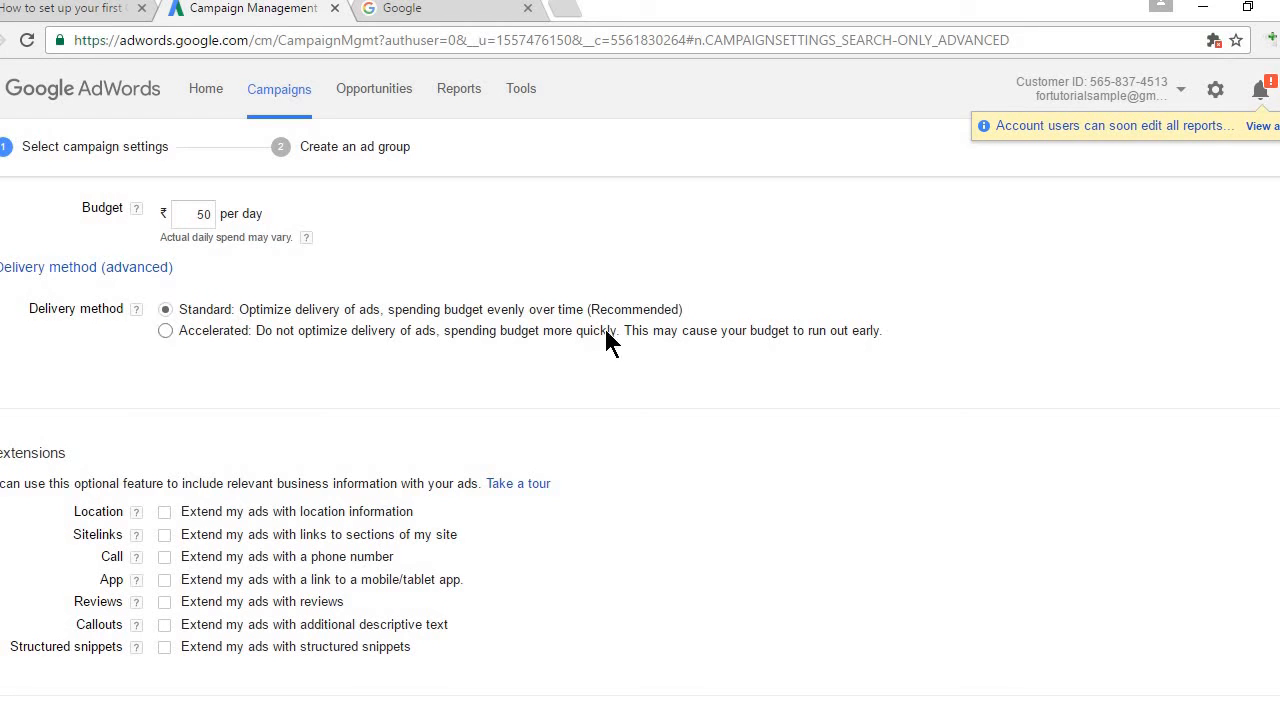
click(166, 332)
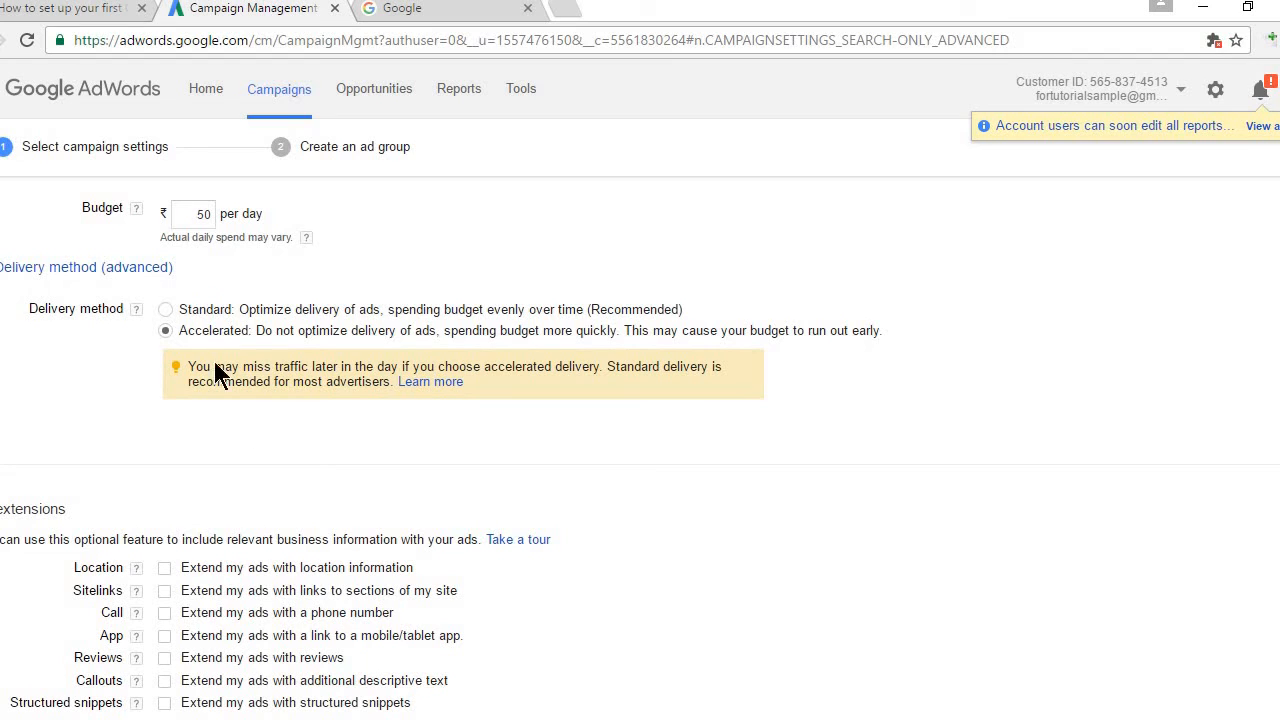
click(165, 310)
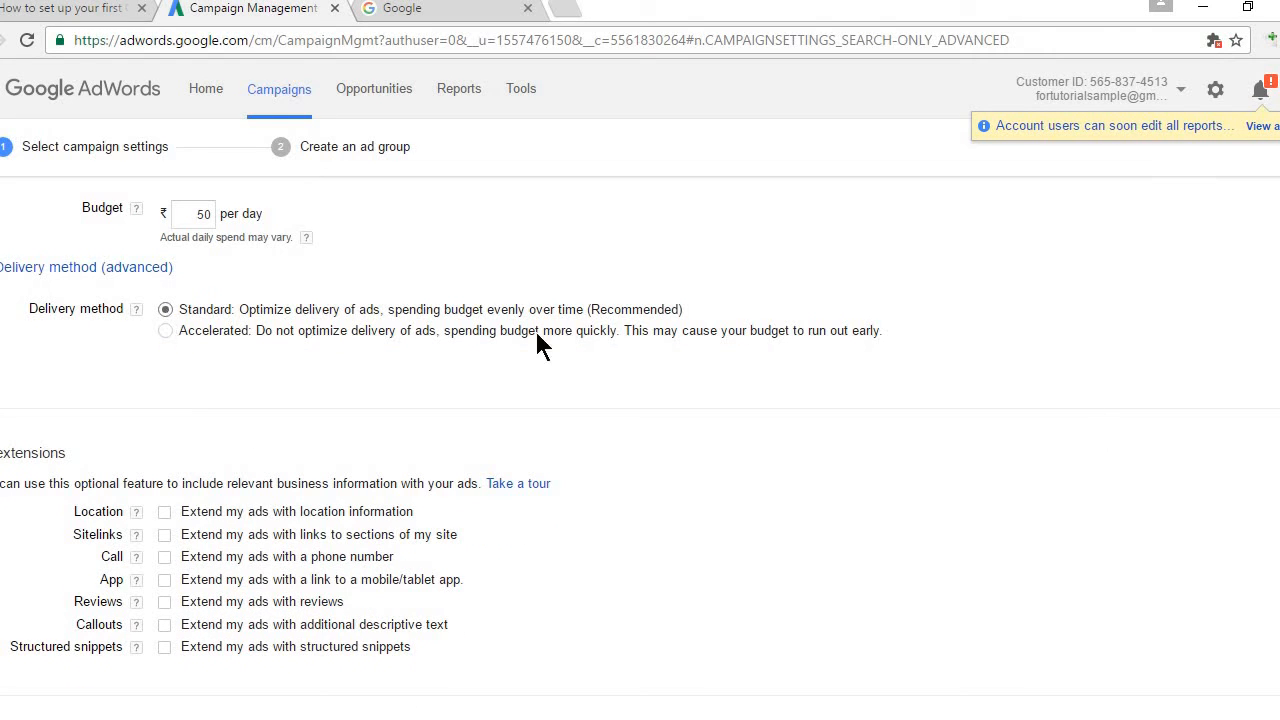
scroll(640, 444, down, 3)
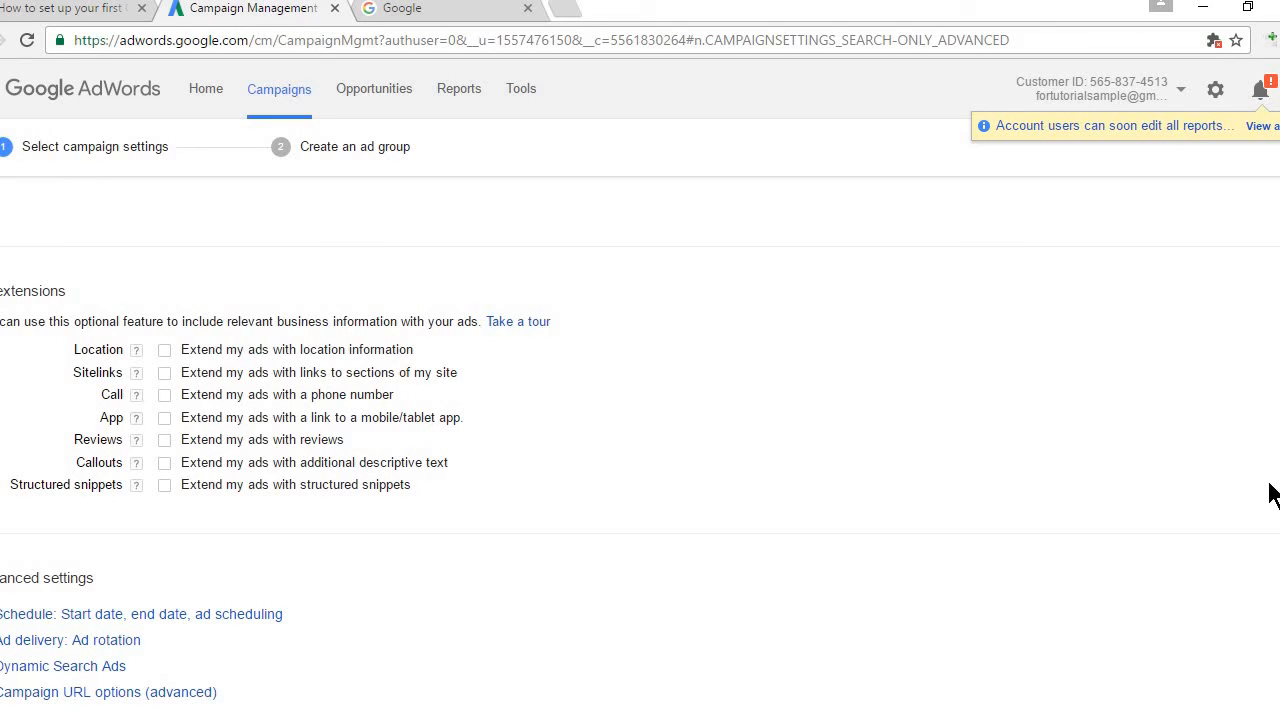
scroll(640, 483, down, 2)
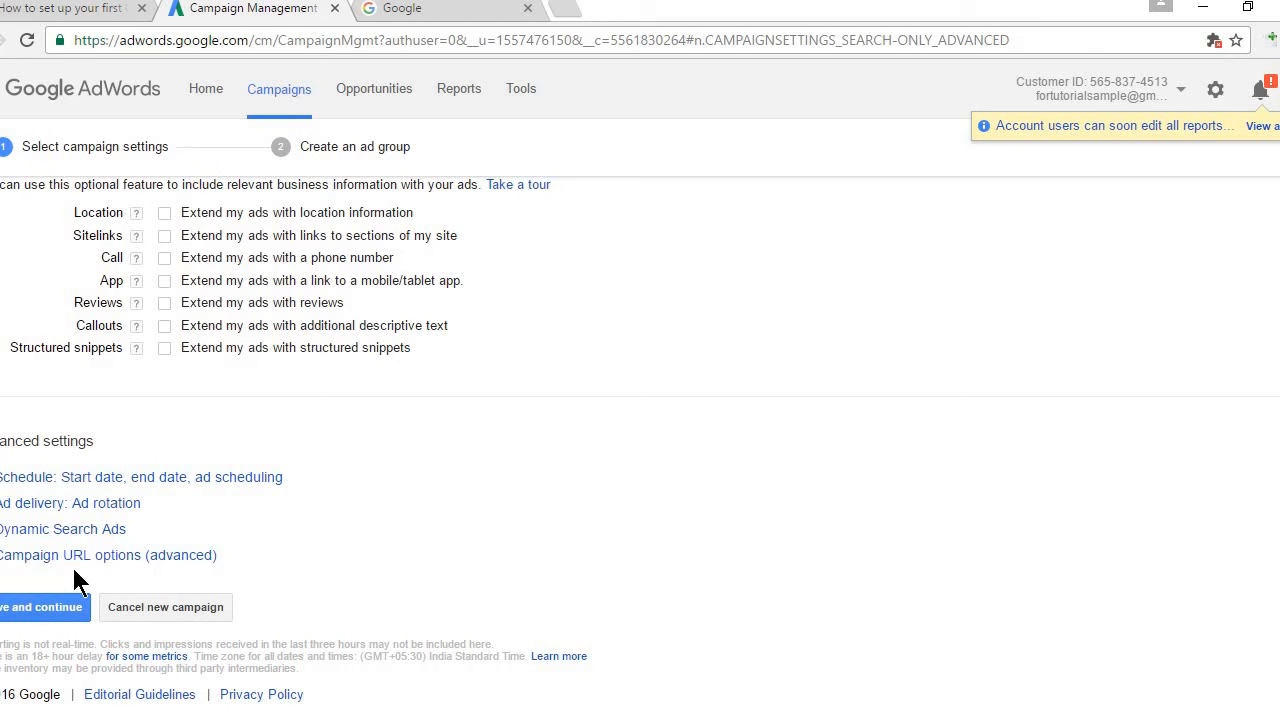
Step: Save the campaign settings and name the new ad group 'broad sample'
click(50, 615)
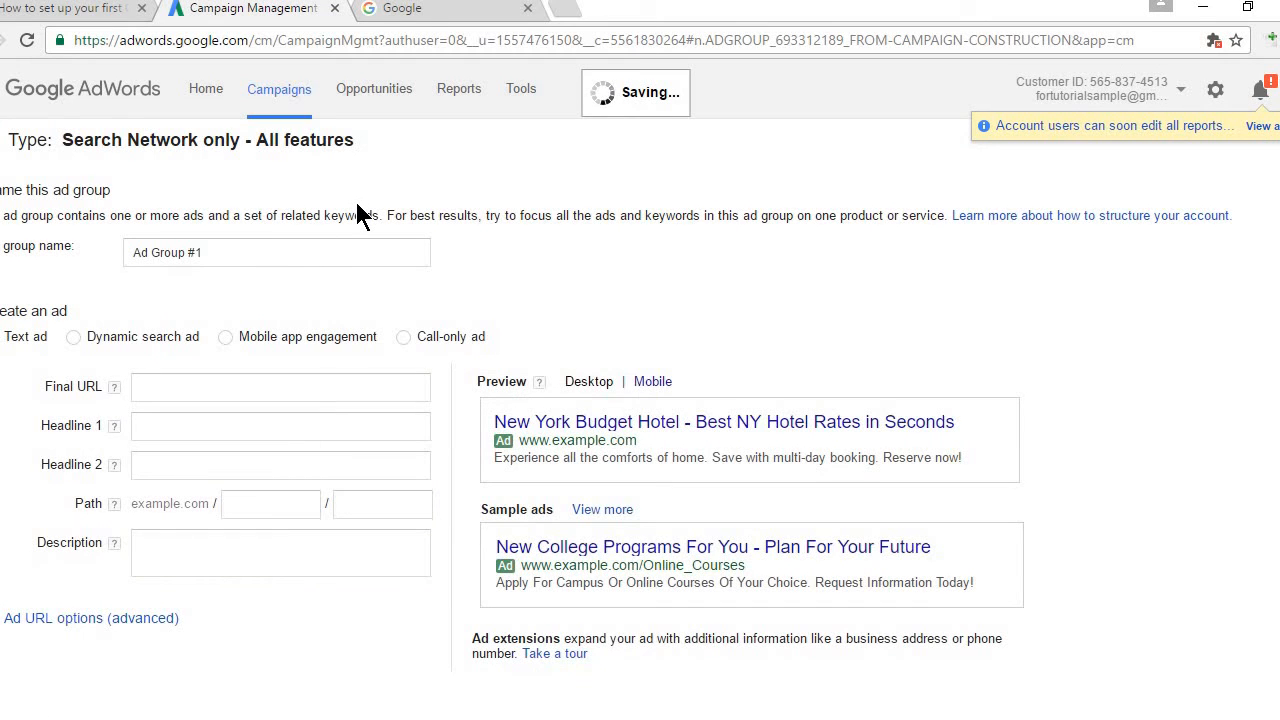
click(279, 250)
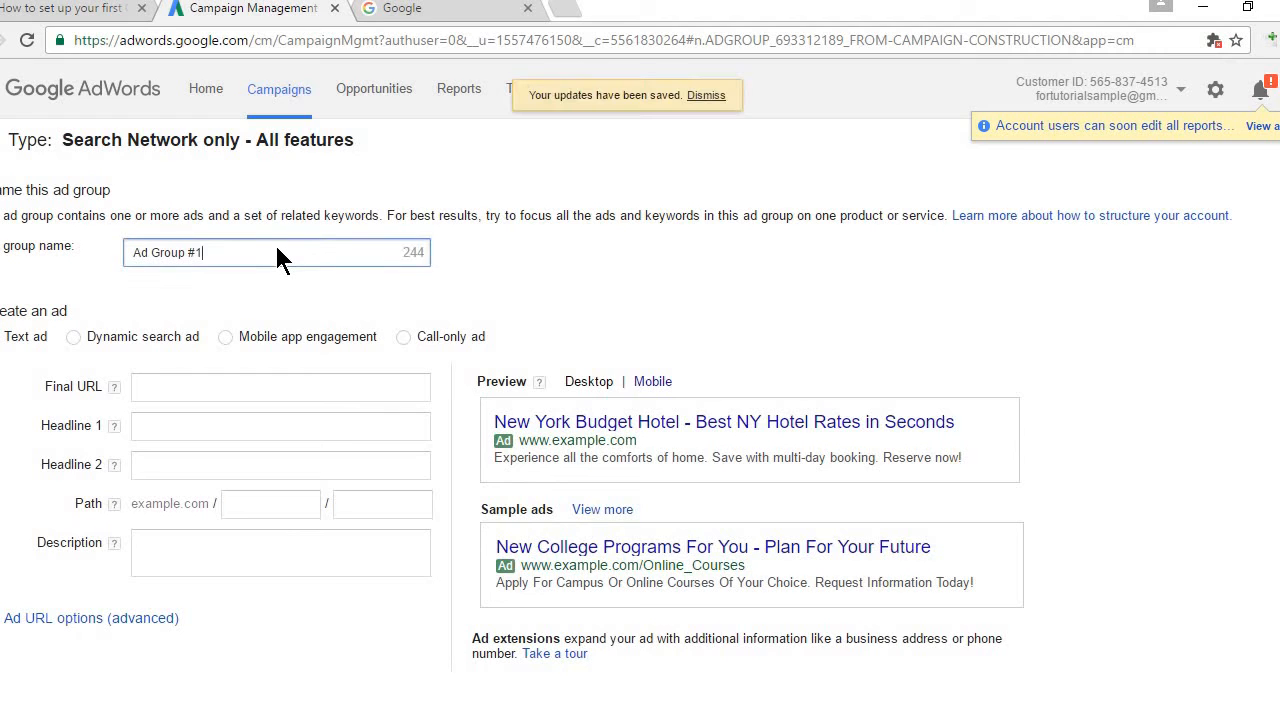
key(BackSpace)
key(BackSpace)
key(BackSpace)
key(BackSpace)
key(BackSpace)
key(BackSpace)
key(BackSpace)
key(BackSpace)
key(BackSpace)
key(BackSpace)
key(BackSpace)
text(excat)
key(BackSpace)
key(BackSpace)
key(BackSpace)
key(BackSpace)
key(BackSpace)
key(BackSpace)
text(vraod)
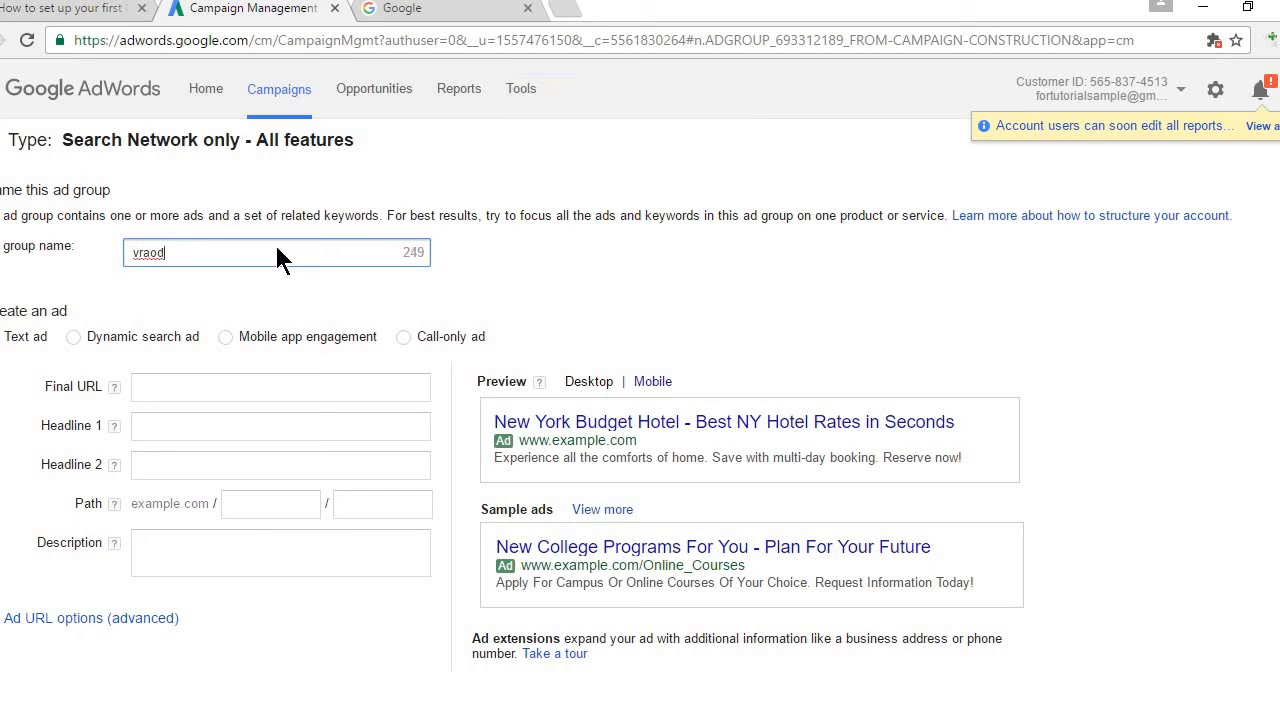
key(BackSpace)
key(BackSpace)
key(BackSpace)
key(BackSpace)
key(BackSpace)
key(BackSpace)
text(vroad)
key(ctrl+a)
key(BackSpace)
text(broad sample)
Step: Enter 'Learn Digital Marketing Online' as the ad's Headline 1
click(198, 389)
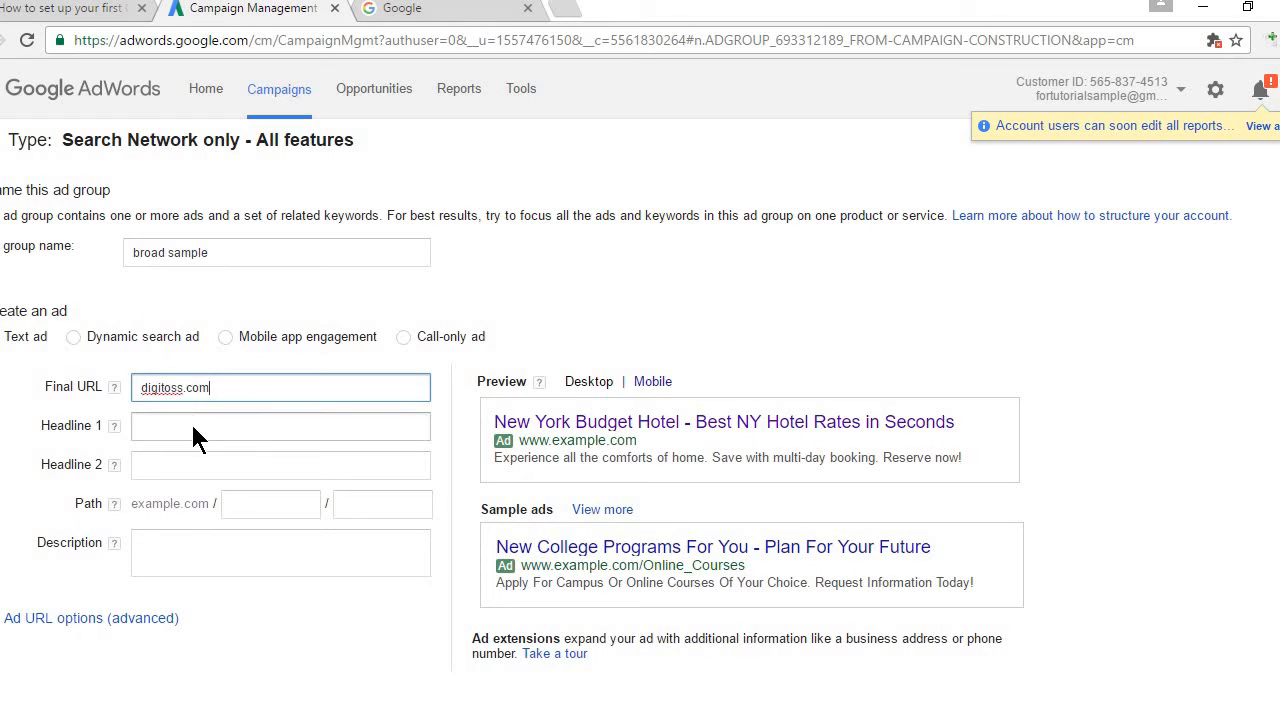
click(194, 427)
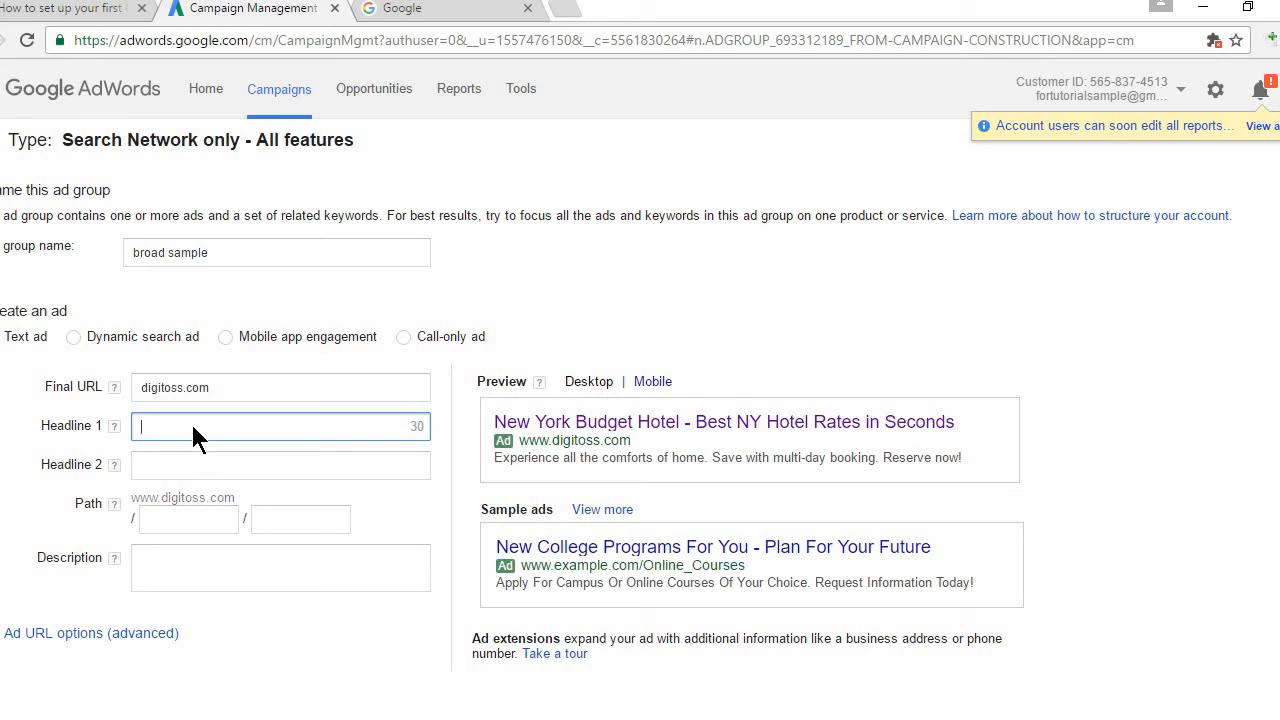
text(lear)
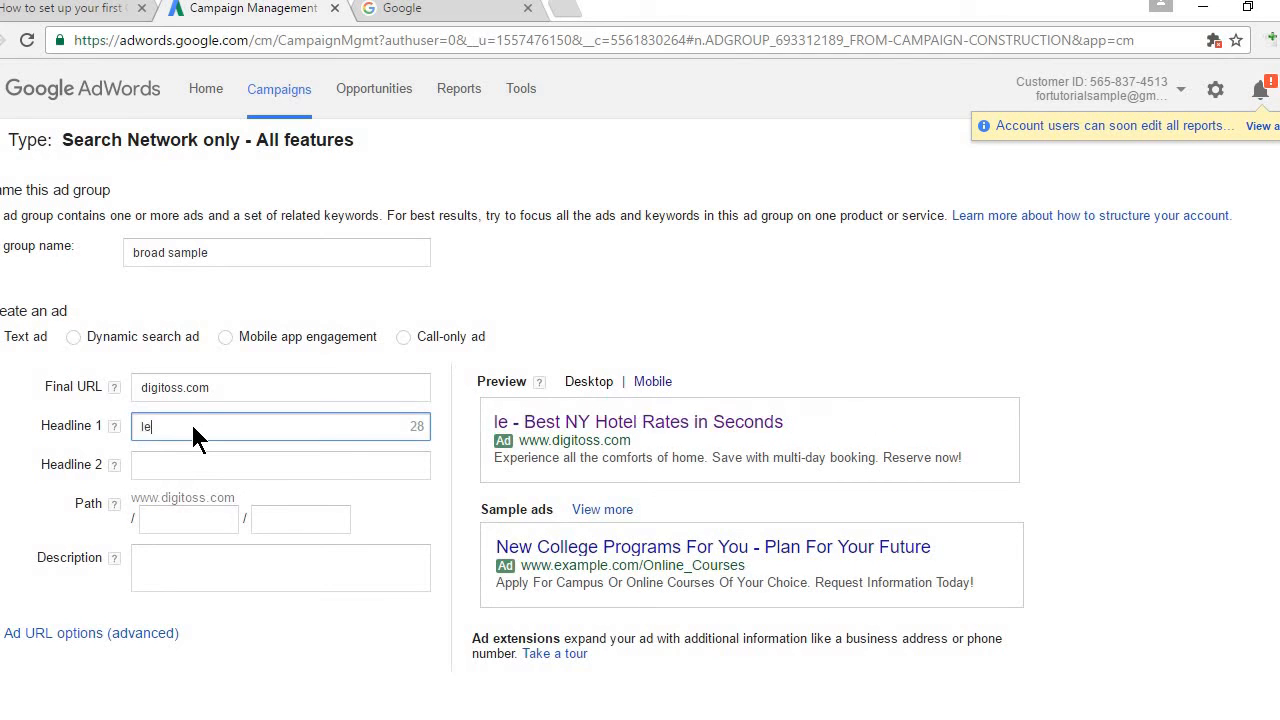
key(BackSpace)
key(BackSpace)
key(BackSpace)
key(BackSpace)
text(L)
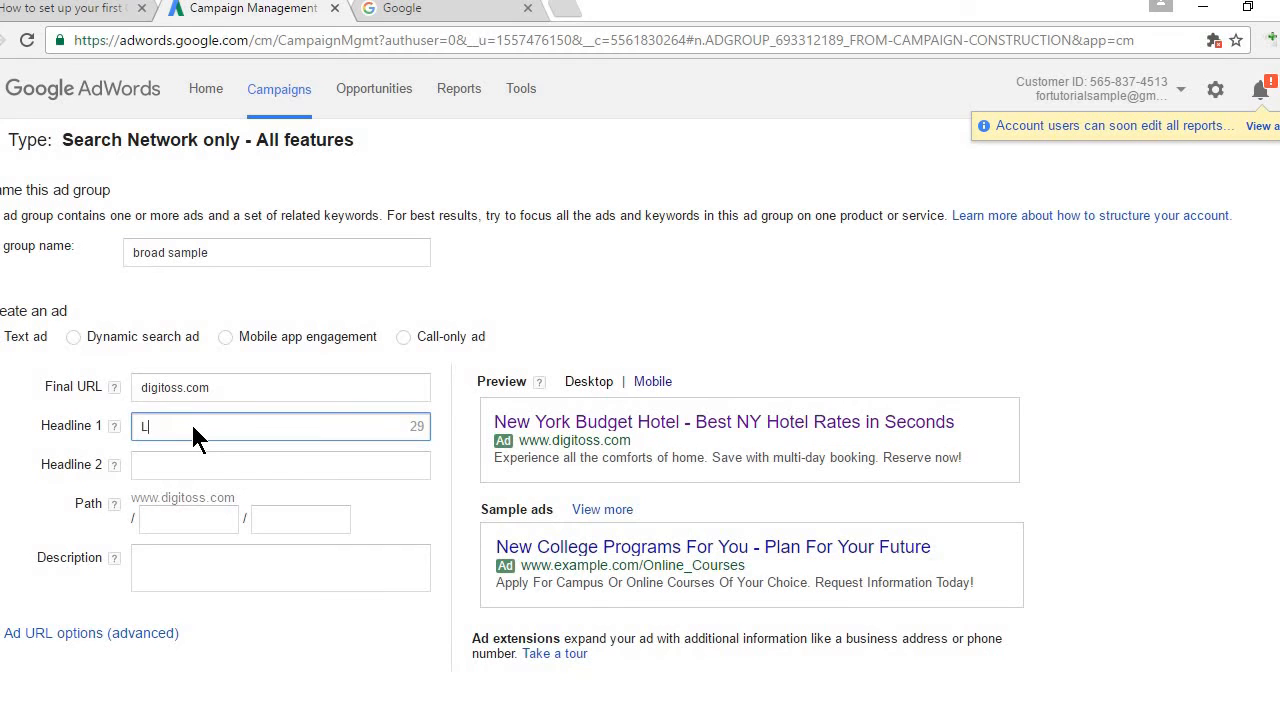
text(earn Difi)
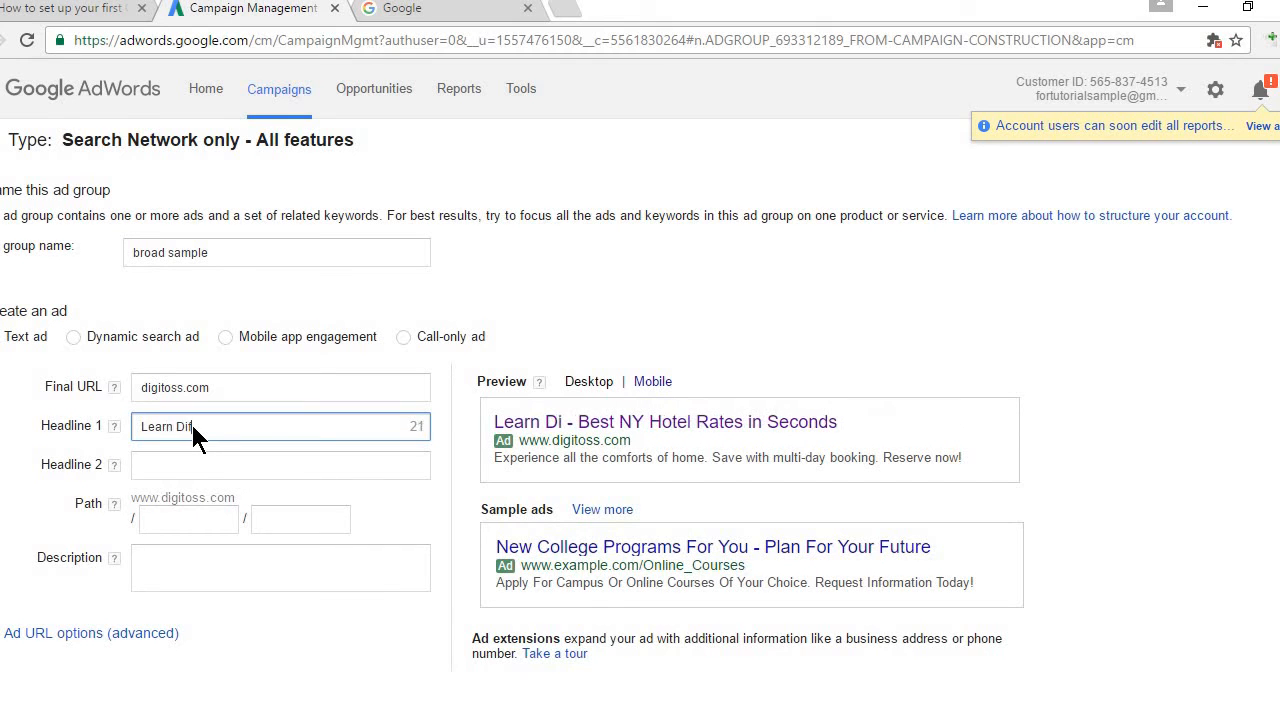
key(BackSpace)
key(BackSpace)
text(gital Mar)
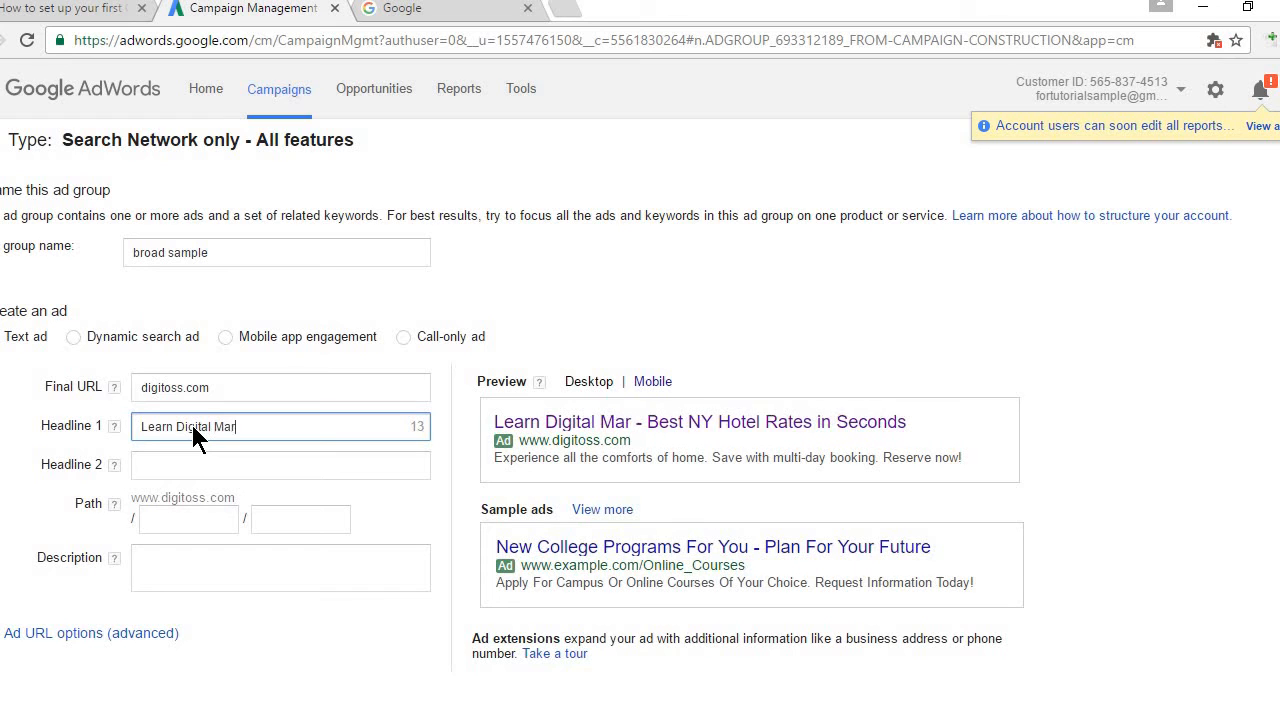
text(keting Online)
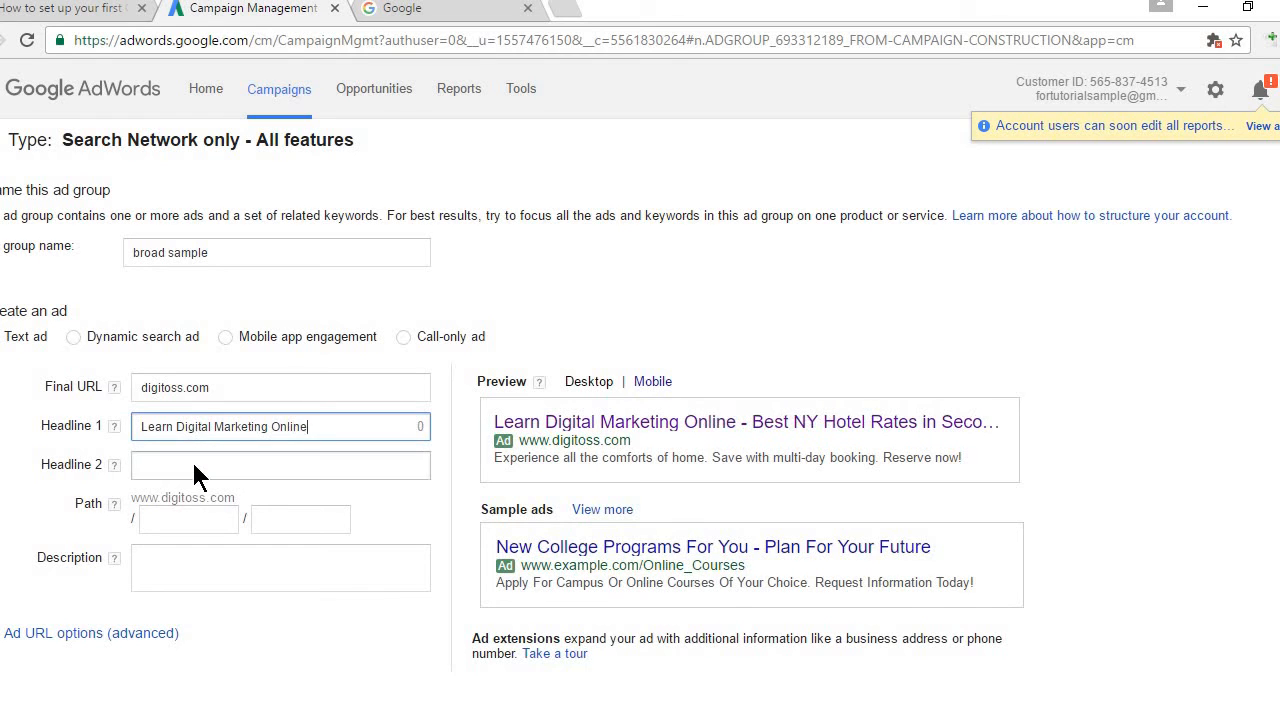
Step: Enter 'Free Tutorials.' as Headline 2
click(195, 466)
text(F)
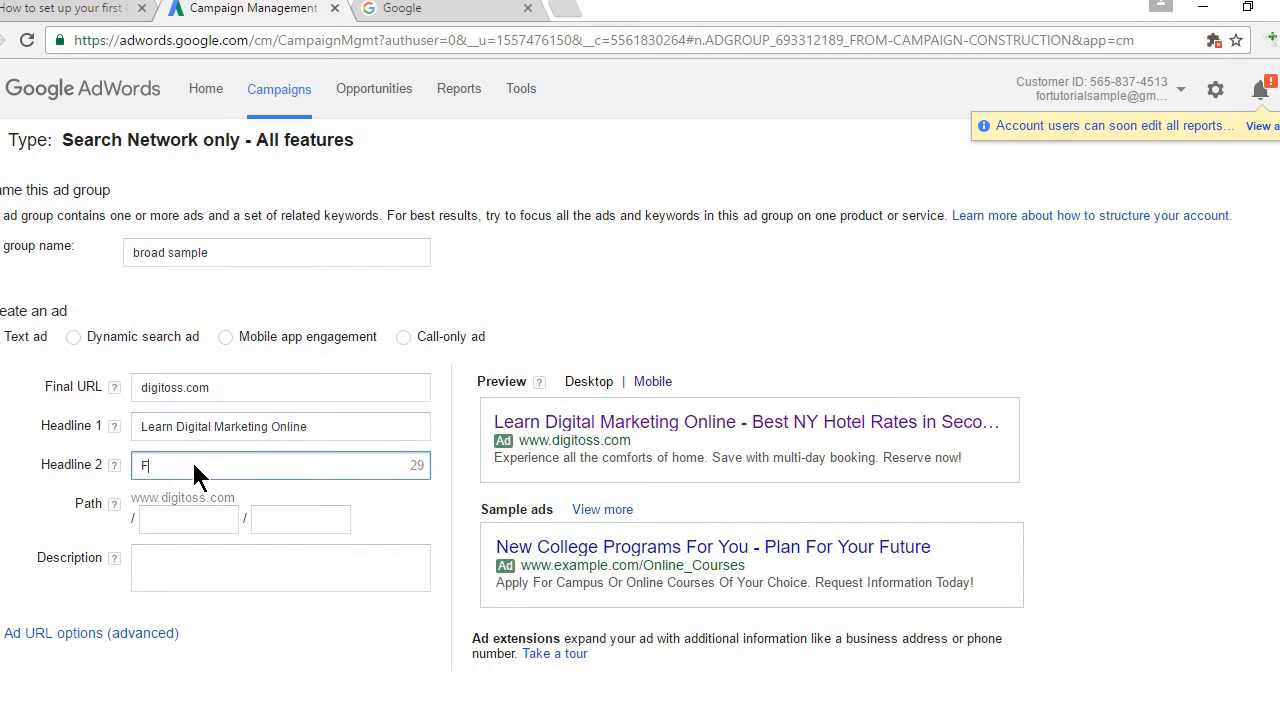
text(ree Tu)
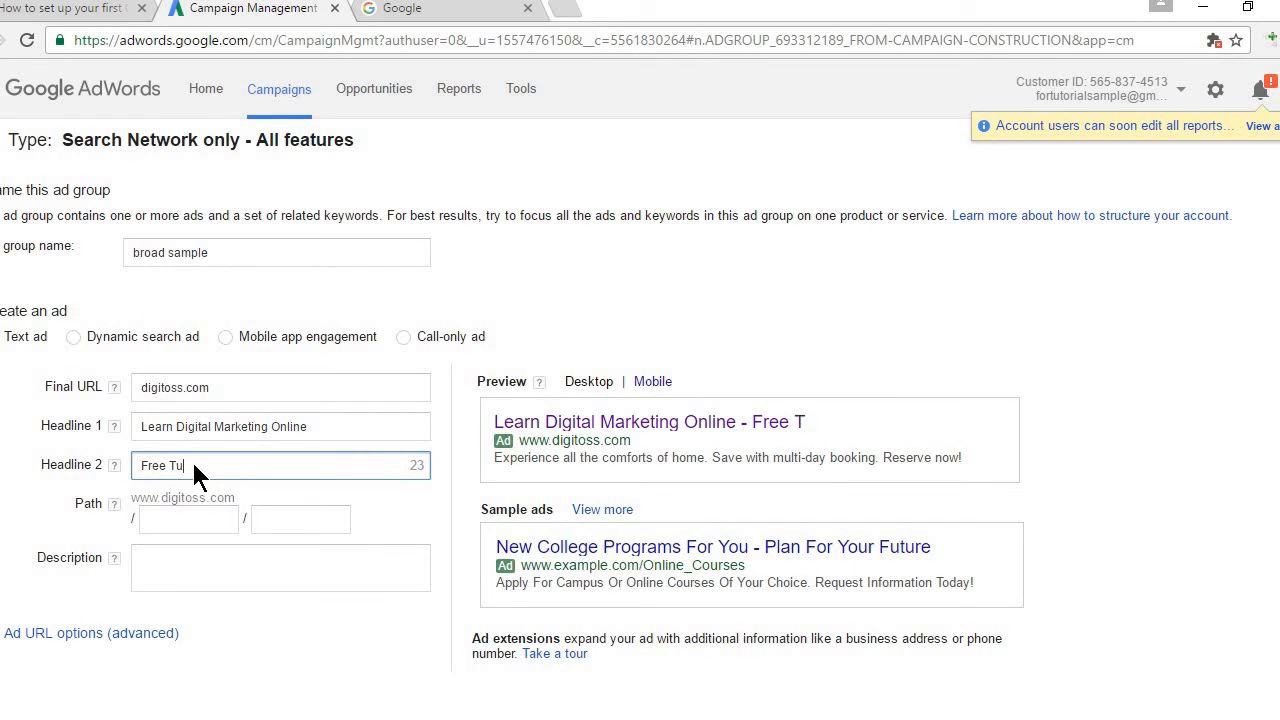
text(torials.)
click(191, 521)
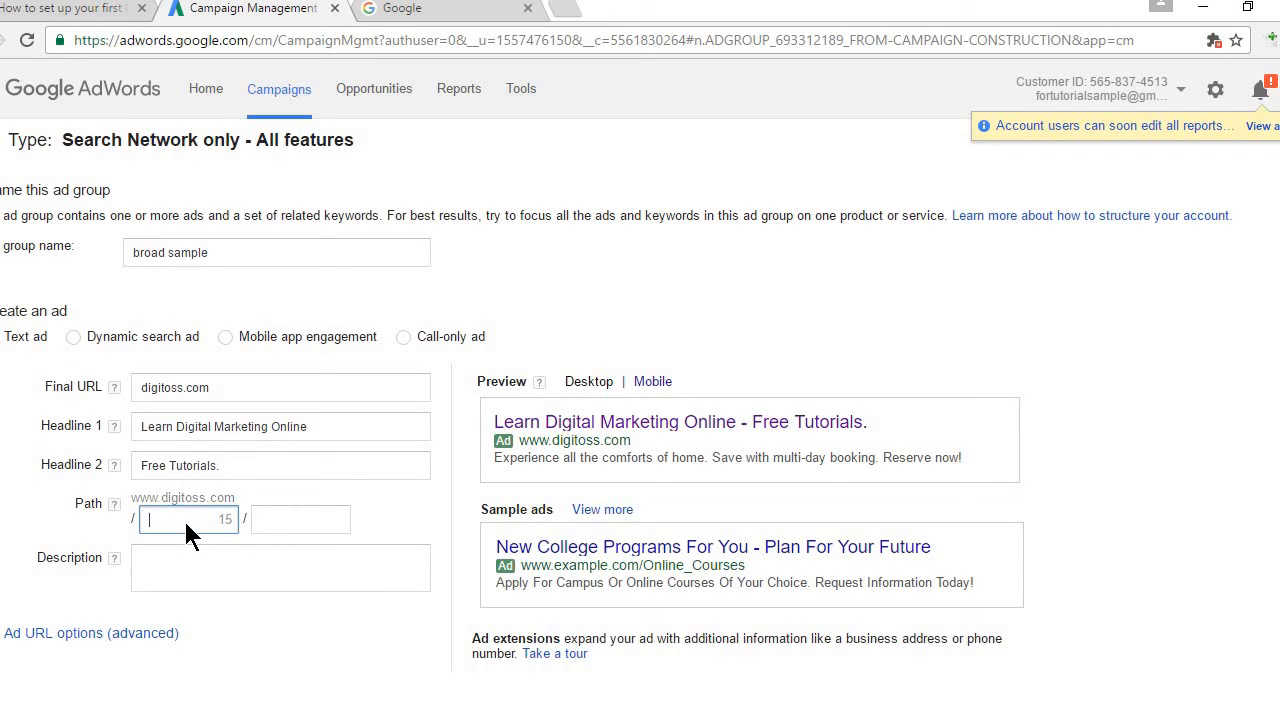
Step: Set the ad's display path to learn/digital
text(learn)
click(278, 516)
text(d)
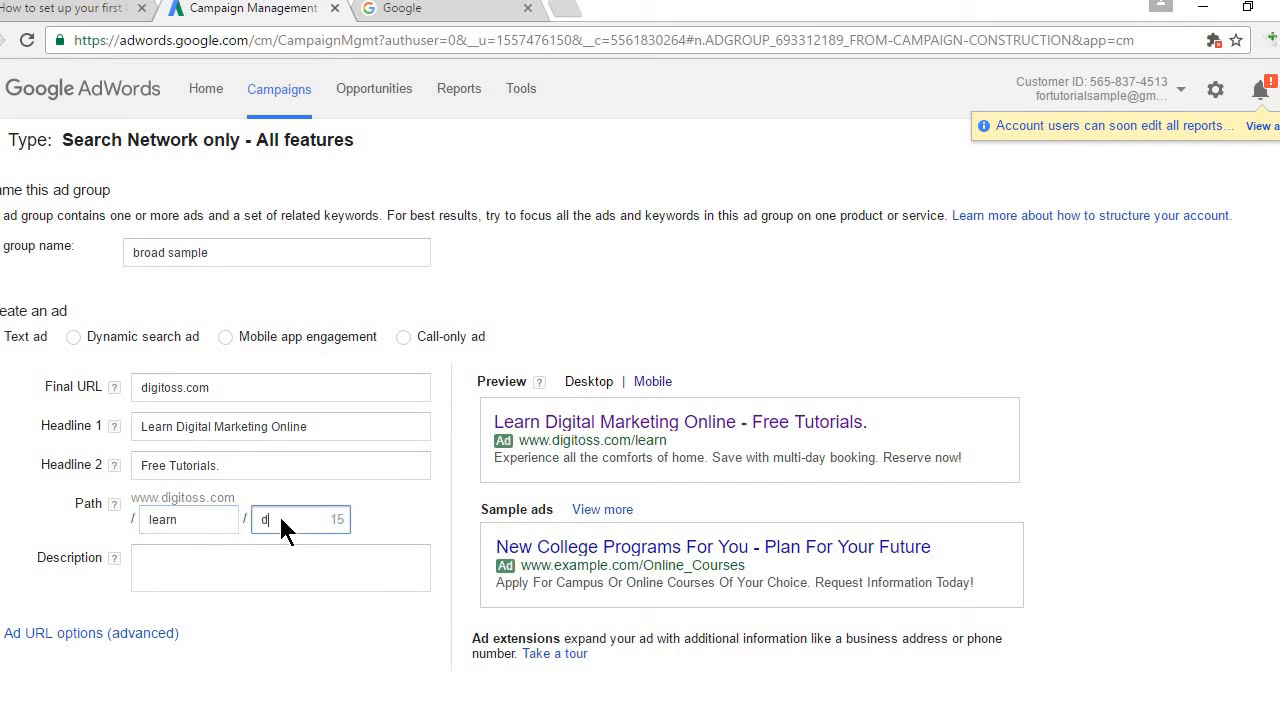
text(igital)
Step: Write the description 'hello guys, learn digital marketing on my youtube channel'
click(193, 546)
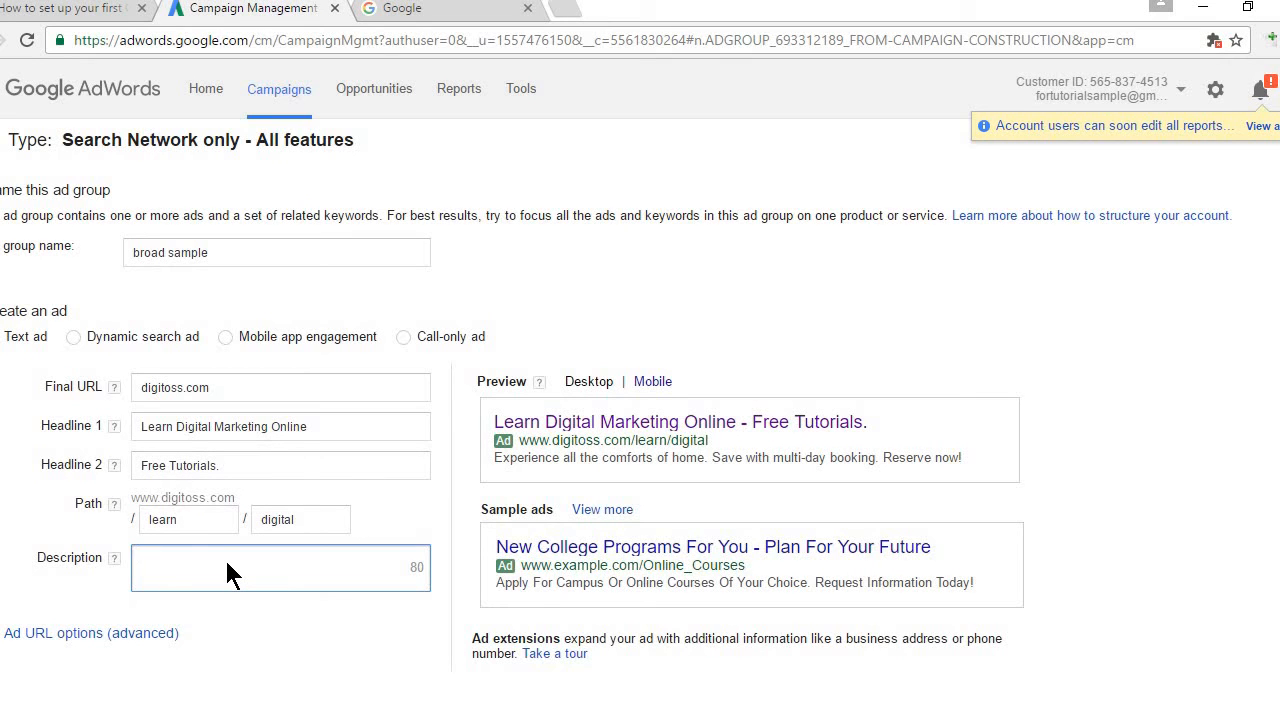
text(hello )
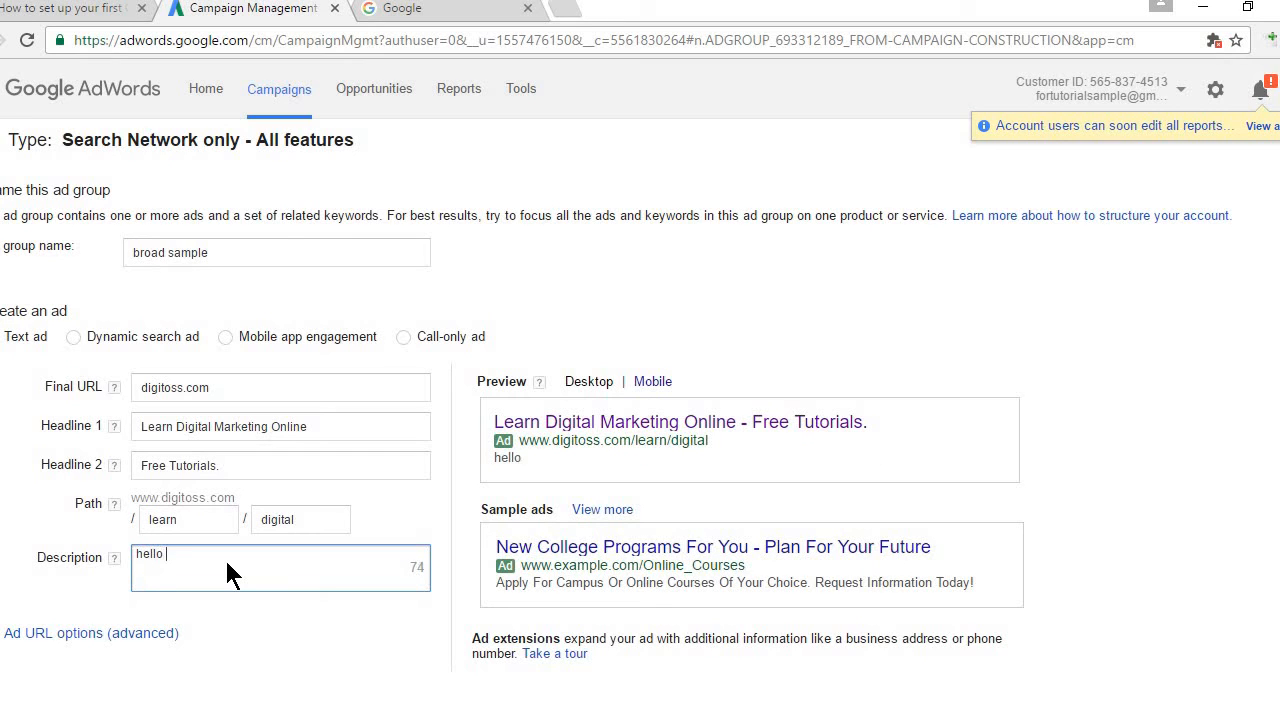
text(guys, learn )
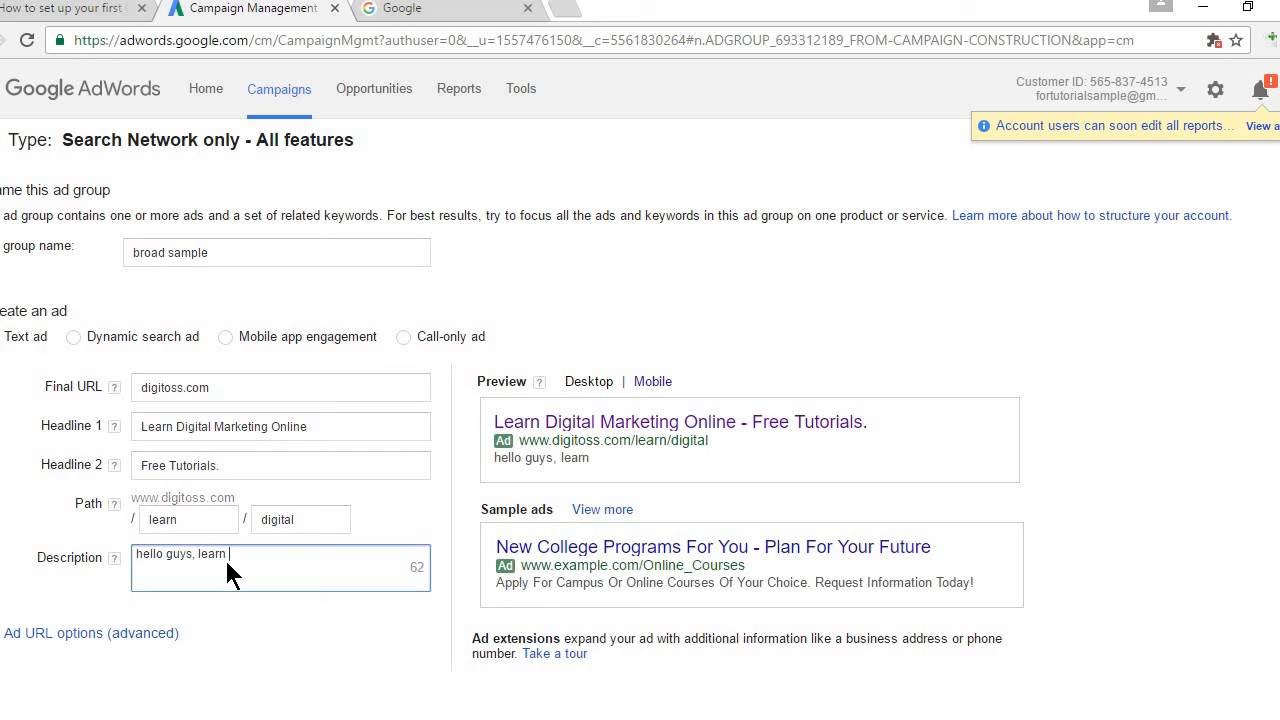
text(digital marketing )
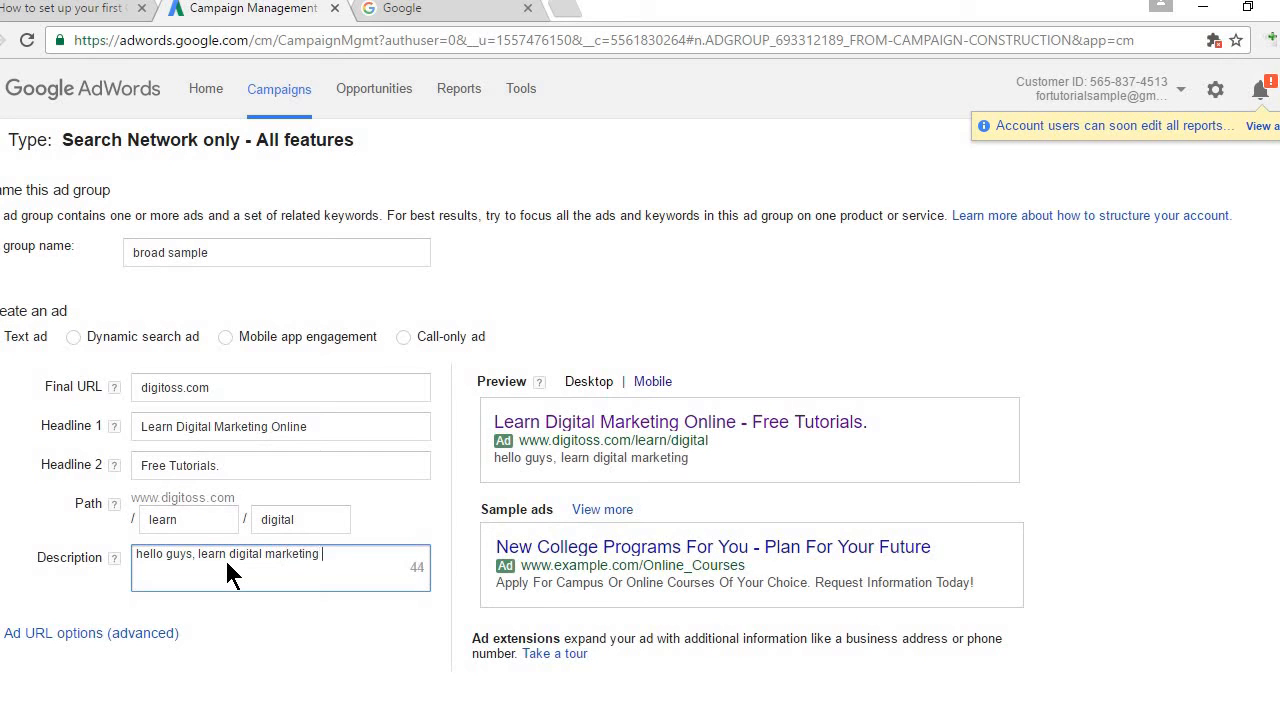
text(on my youtube )
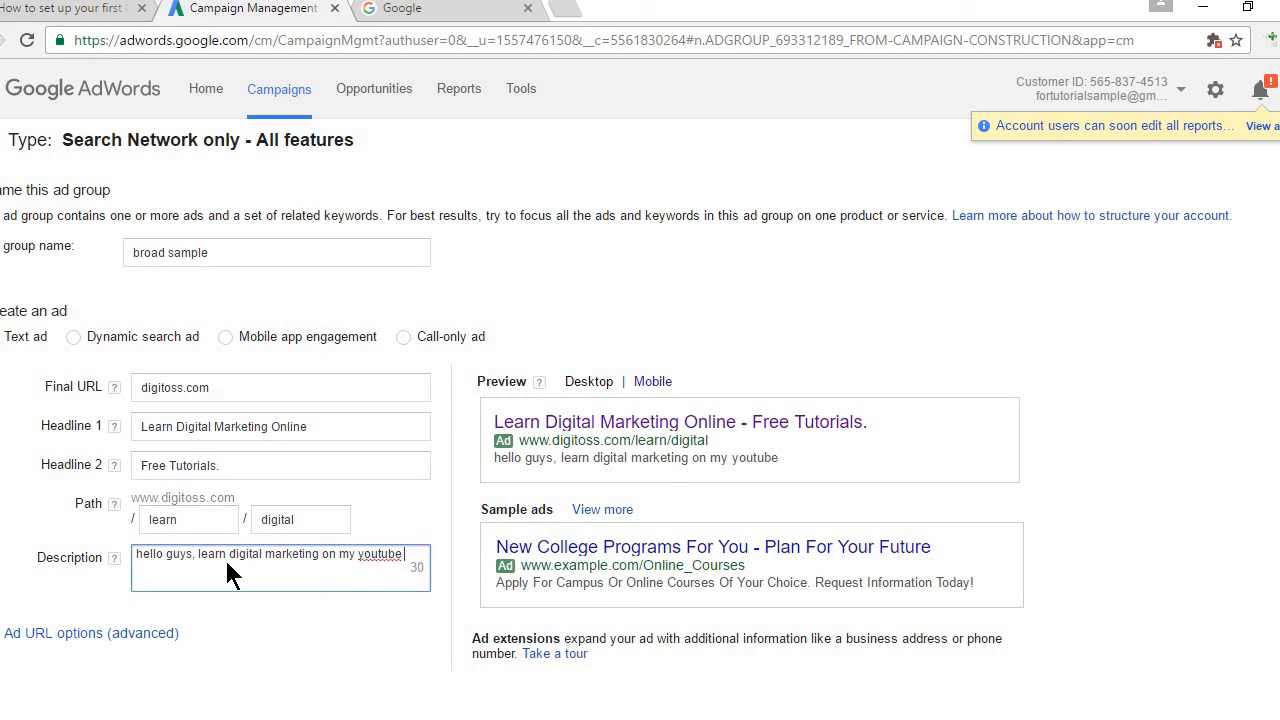
text(channel.)
scroll(640, 420, down, 1)
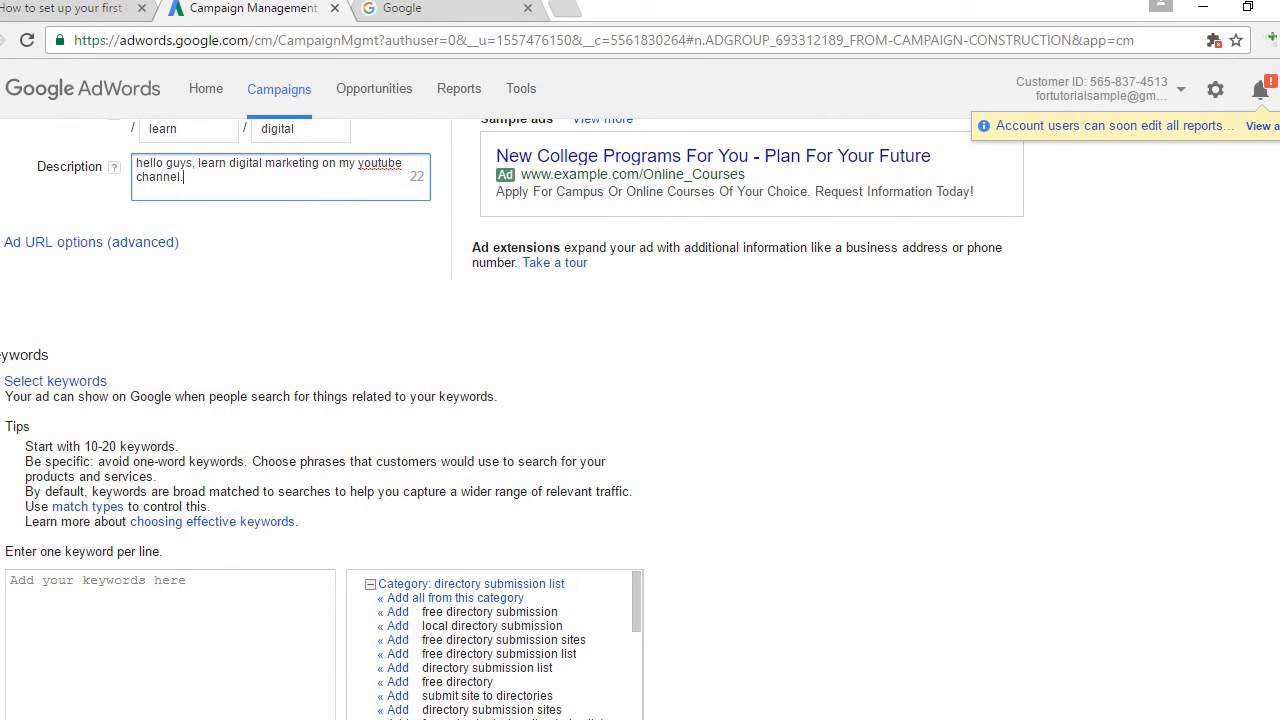
scroll(640, 400, down, 3)
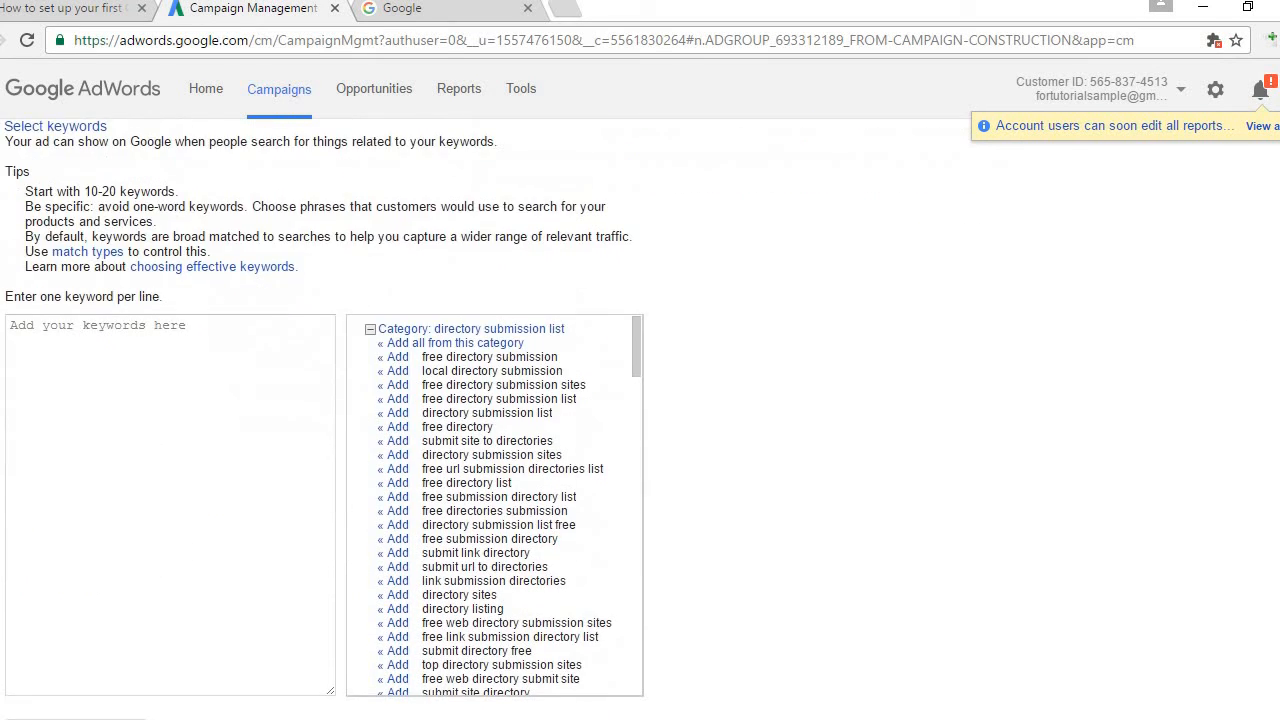
click(243, 366)
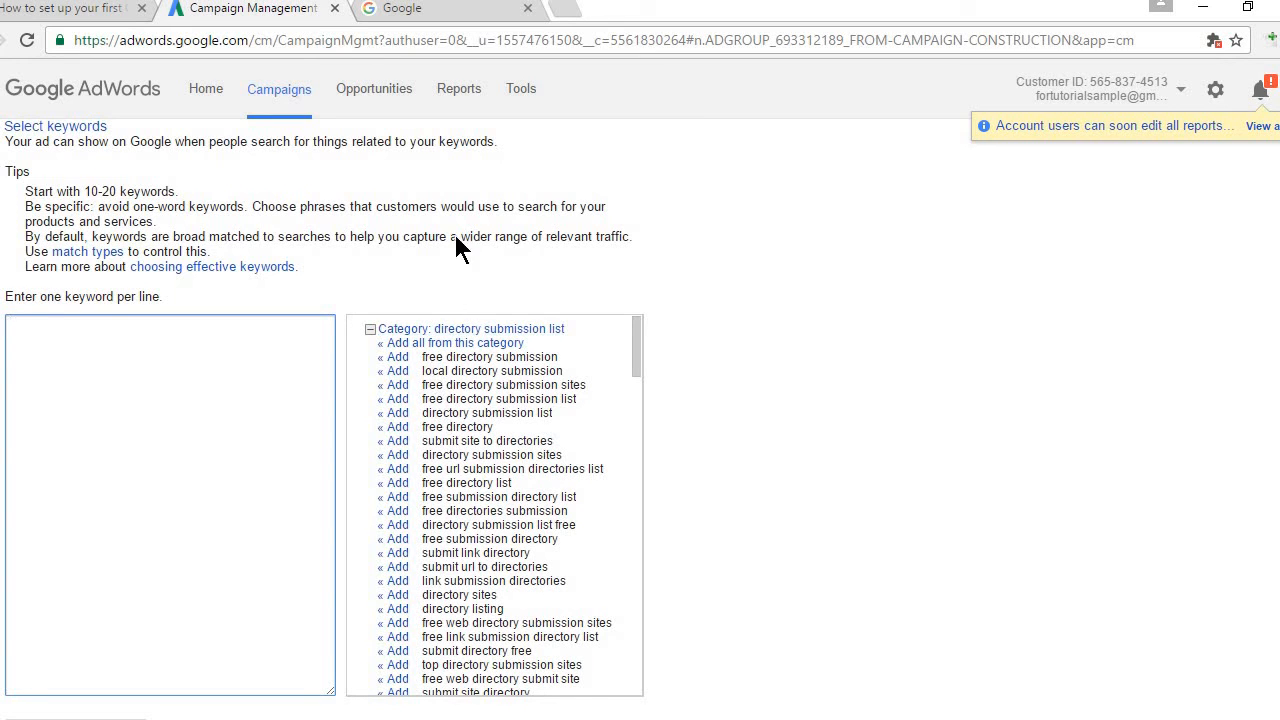
Step: Search Google for 'learn english' in the other tab, then return to the AdWords keyword page
click(420, 12)
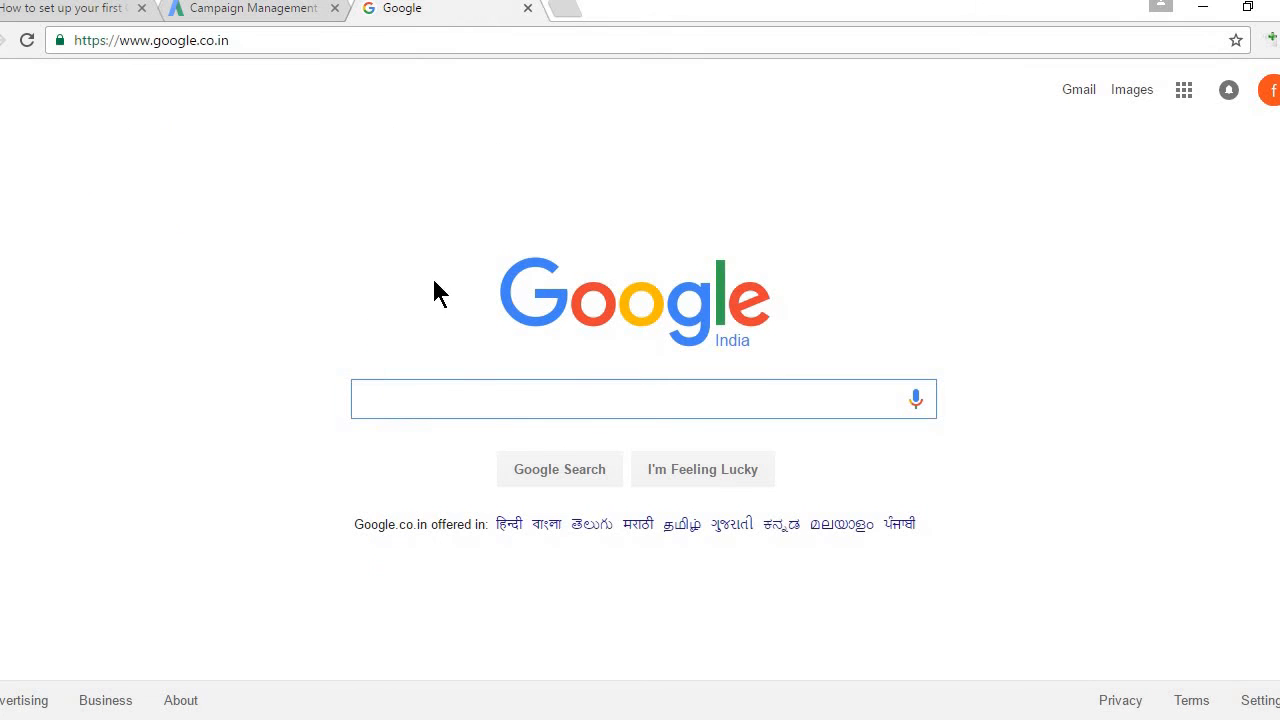
click(459, 408)
text(learn)
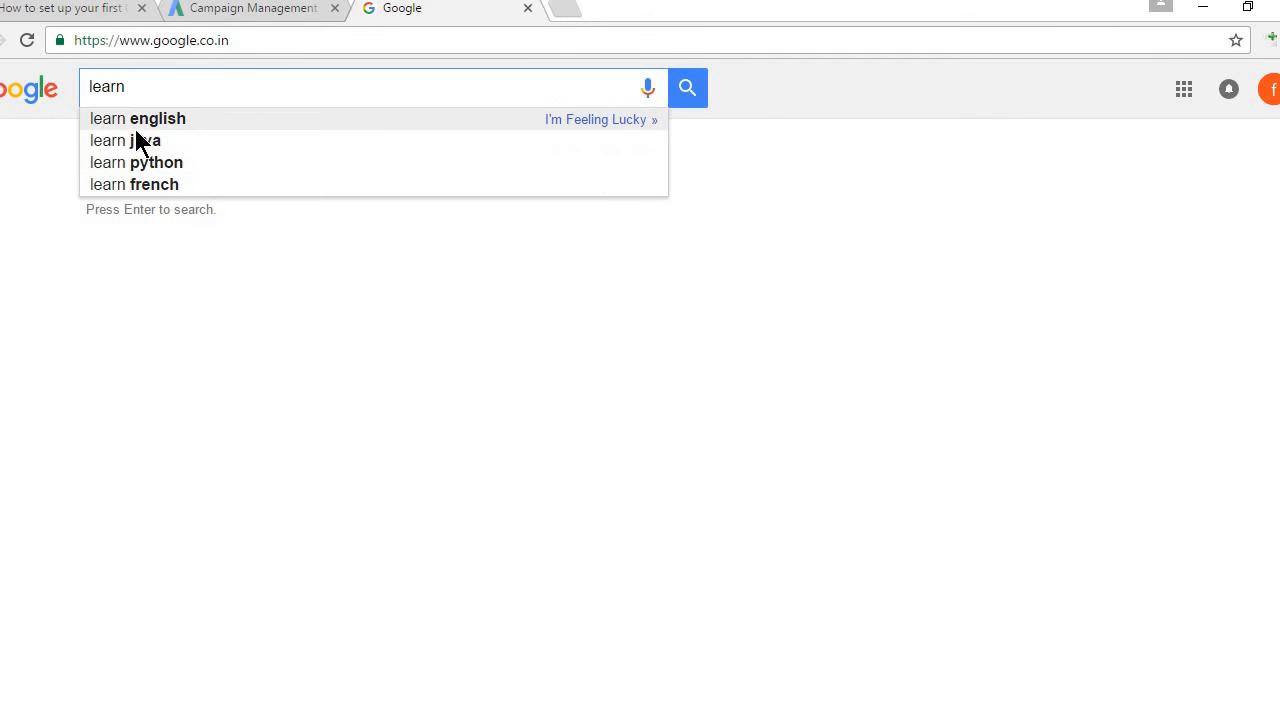
click(140, 121)
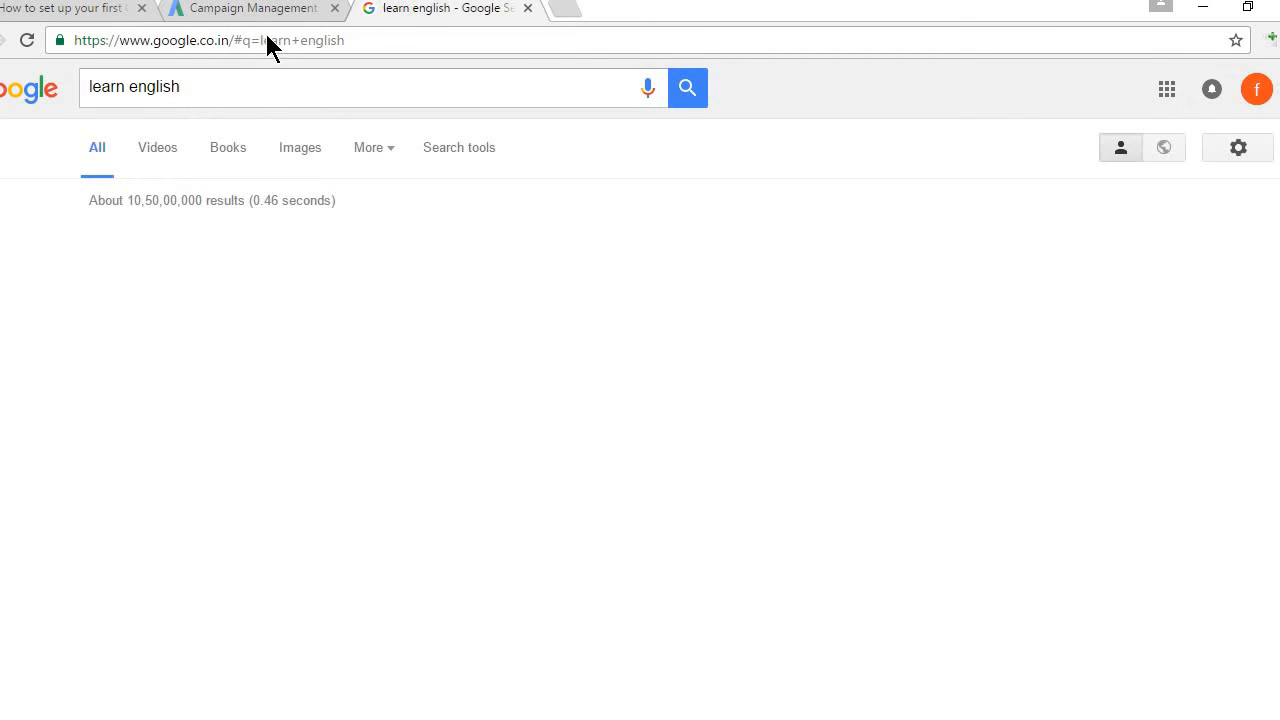
click(213, 8)
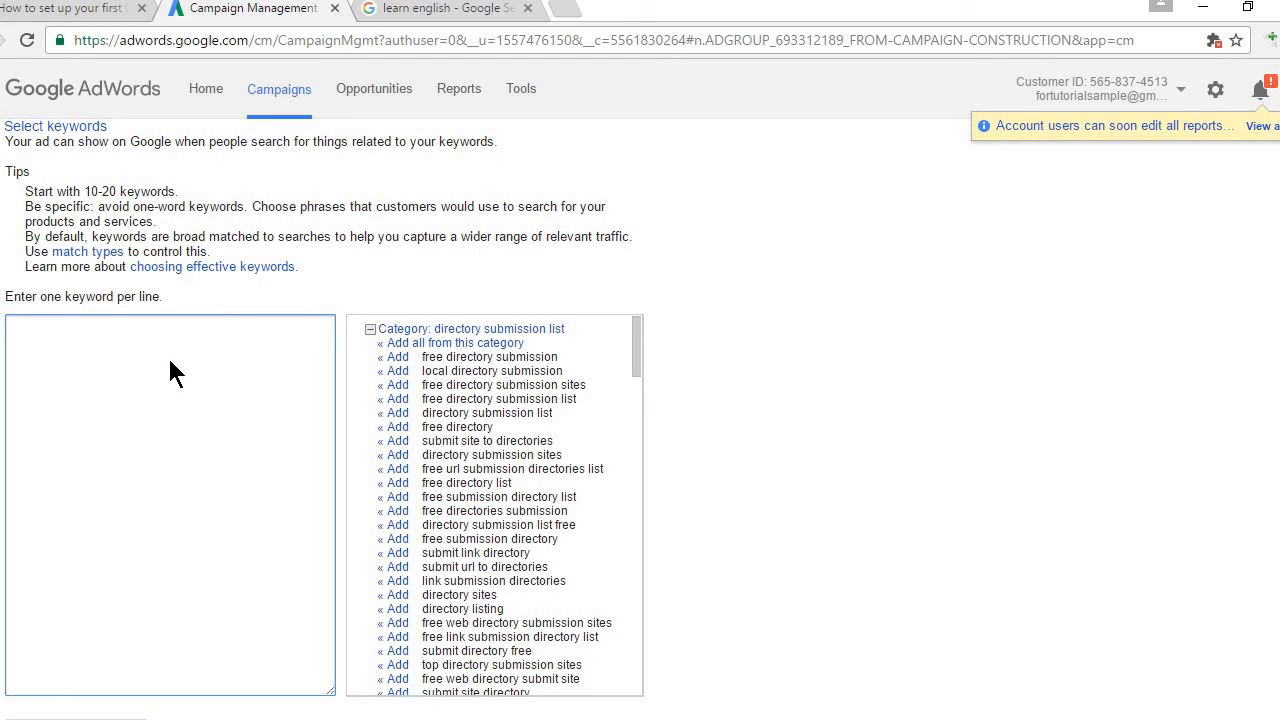
click(420, 12)
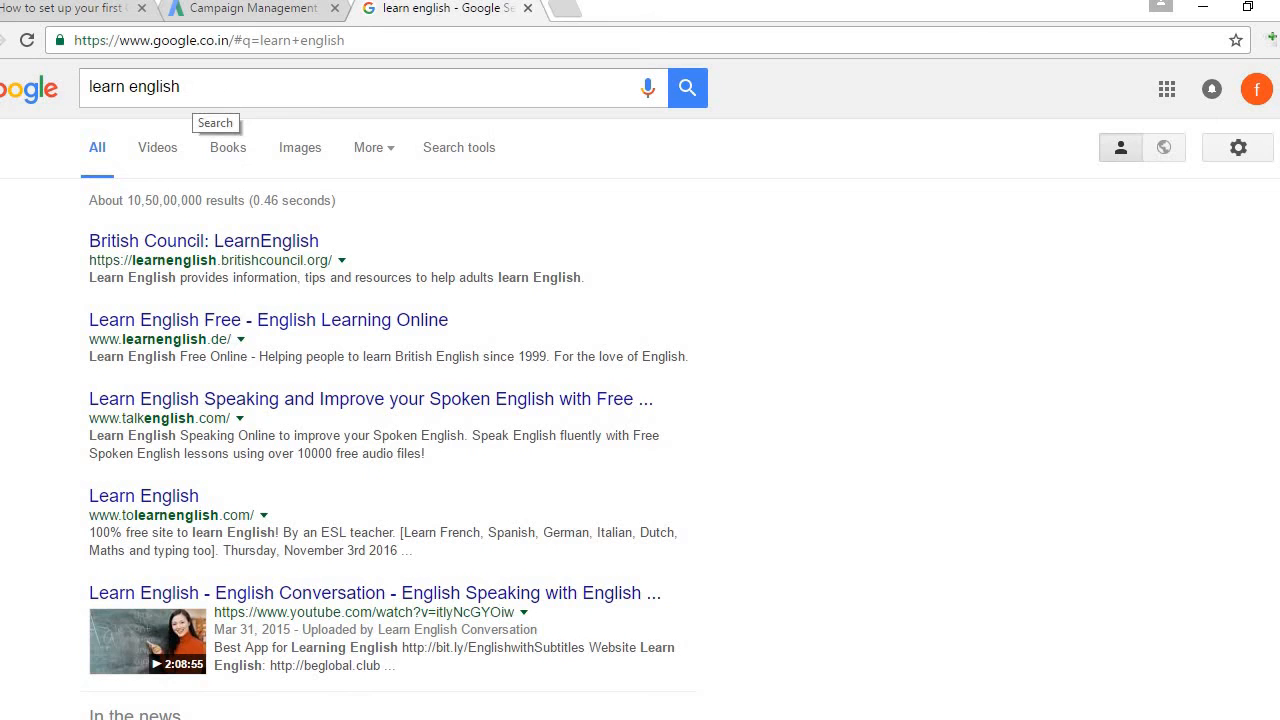
click(247, 8)
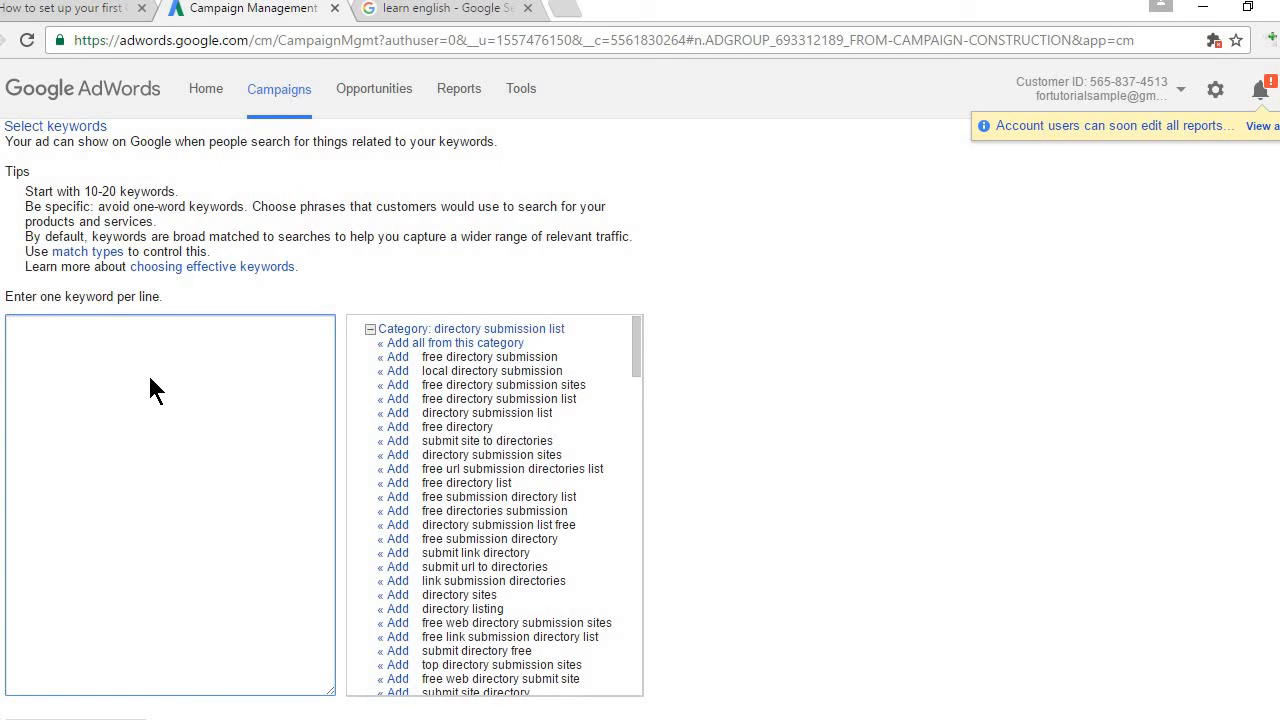
Step: Add keyword 'free digital marketing course' and estimate its traffic: 0–0 clicks/day, ₹0.00 cost/day
text(free digital marketing)
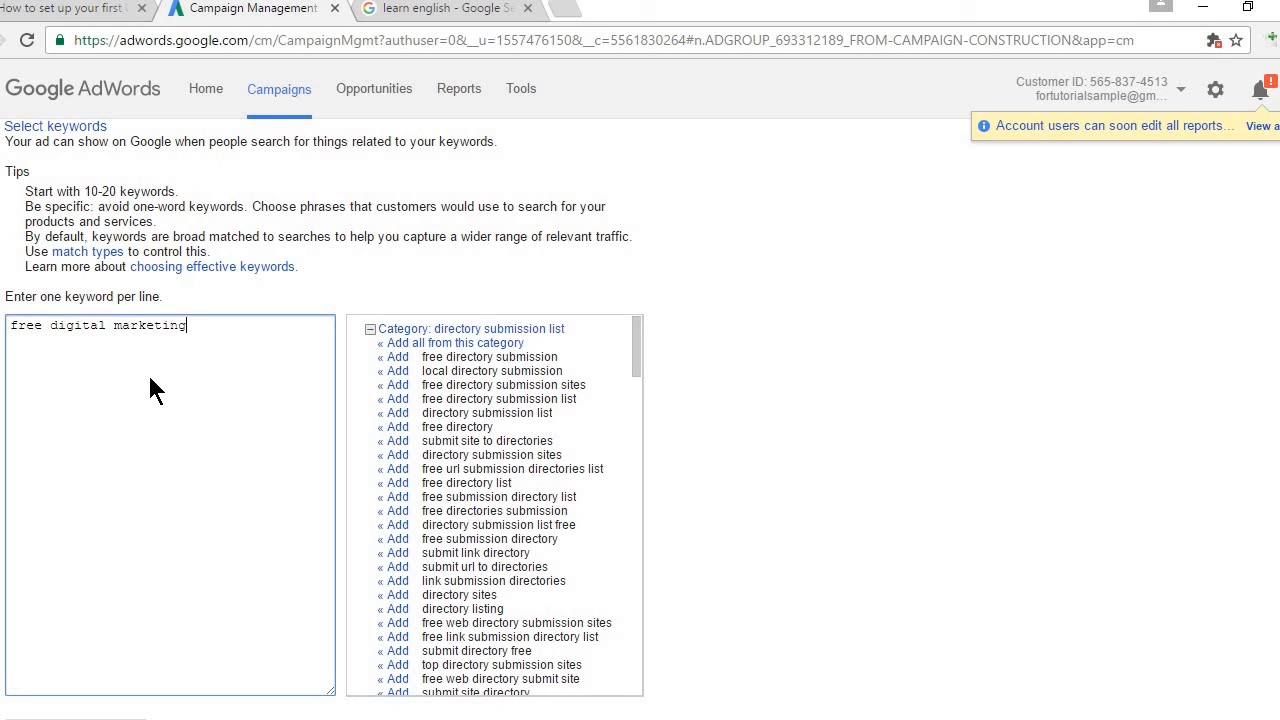
text( course)
scroll(180, 290, down, 1)
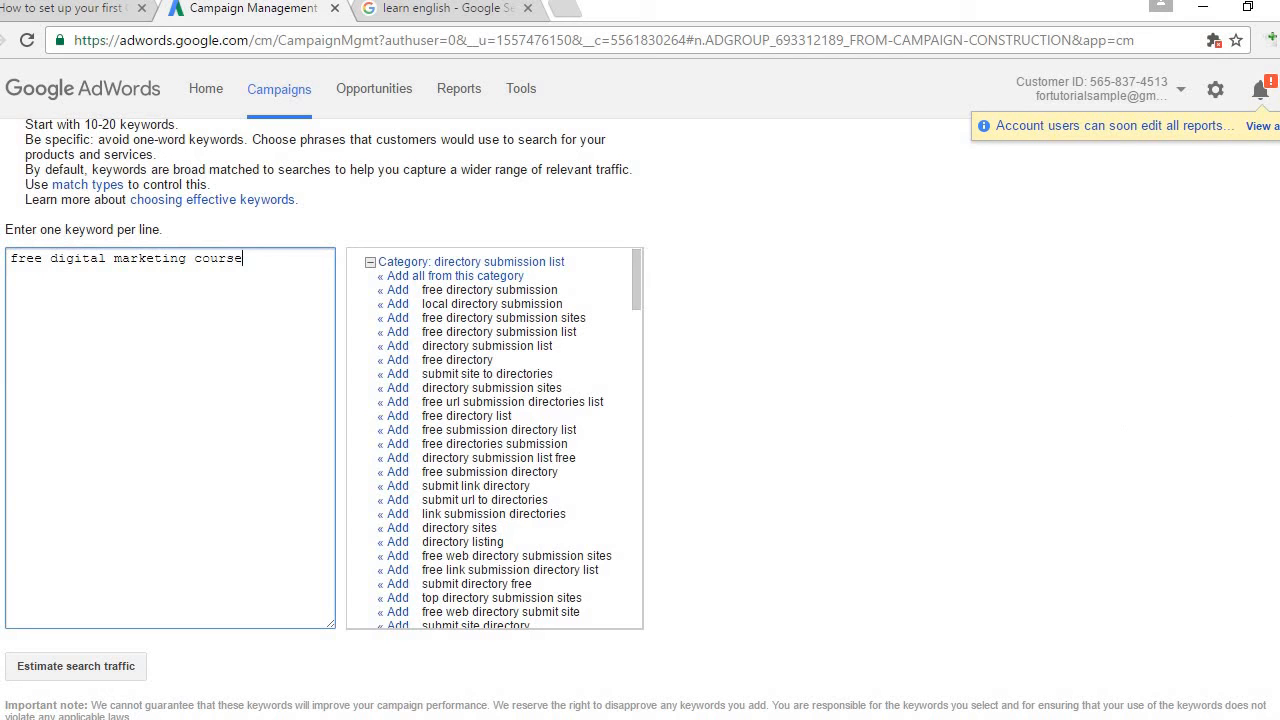
scroll(57, 388, down, 3)
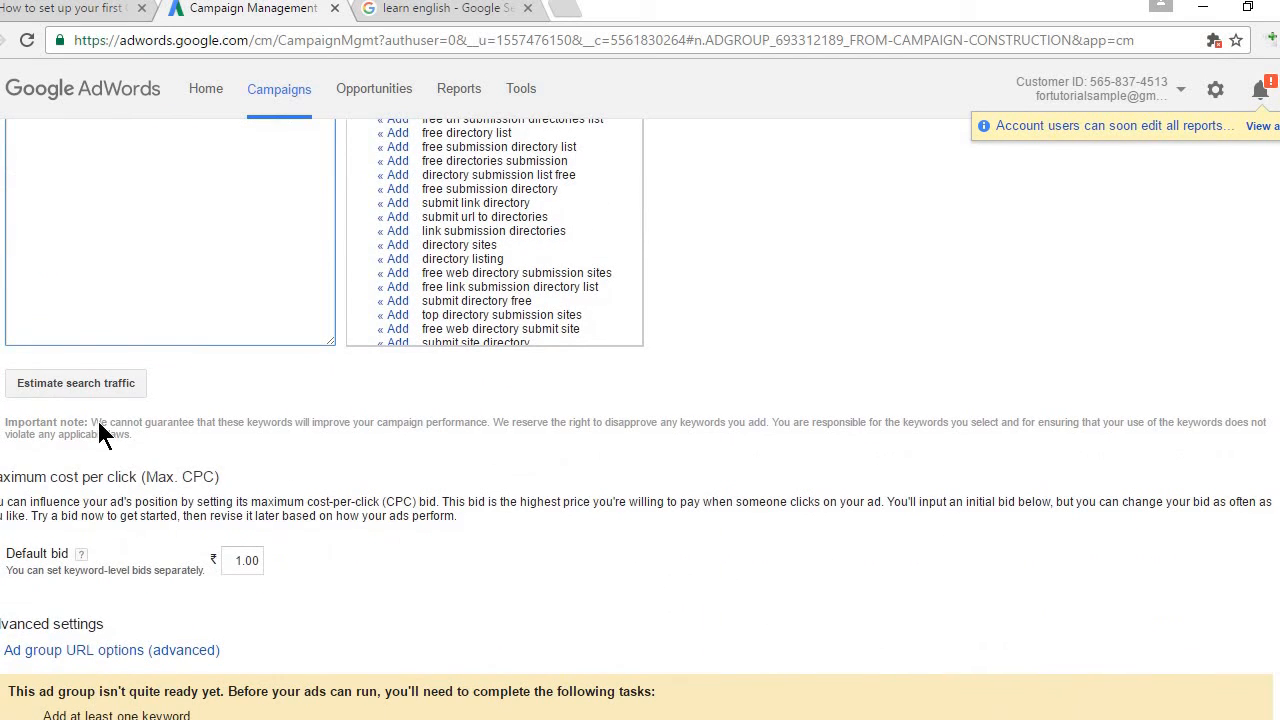
click(66, 380)
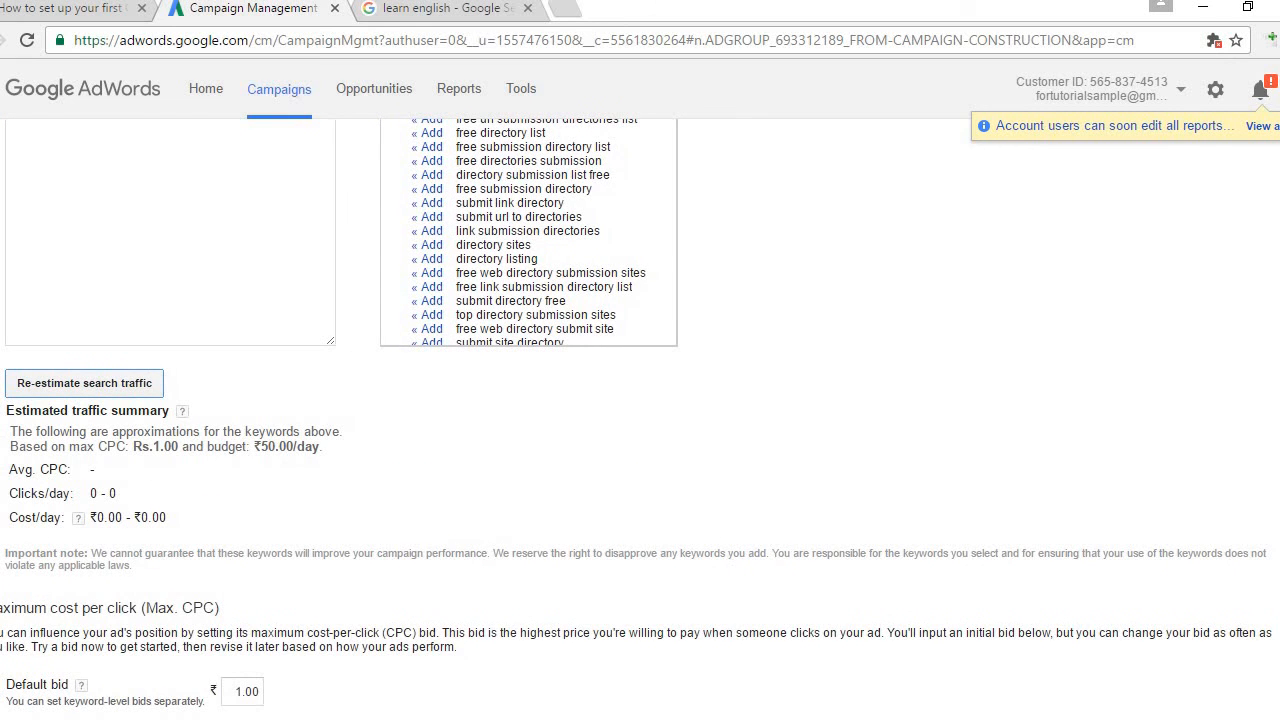
scroll(640, 420, up, 5)
scroll(512, 420, down, 4)
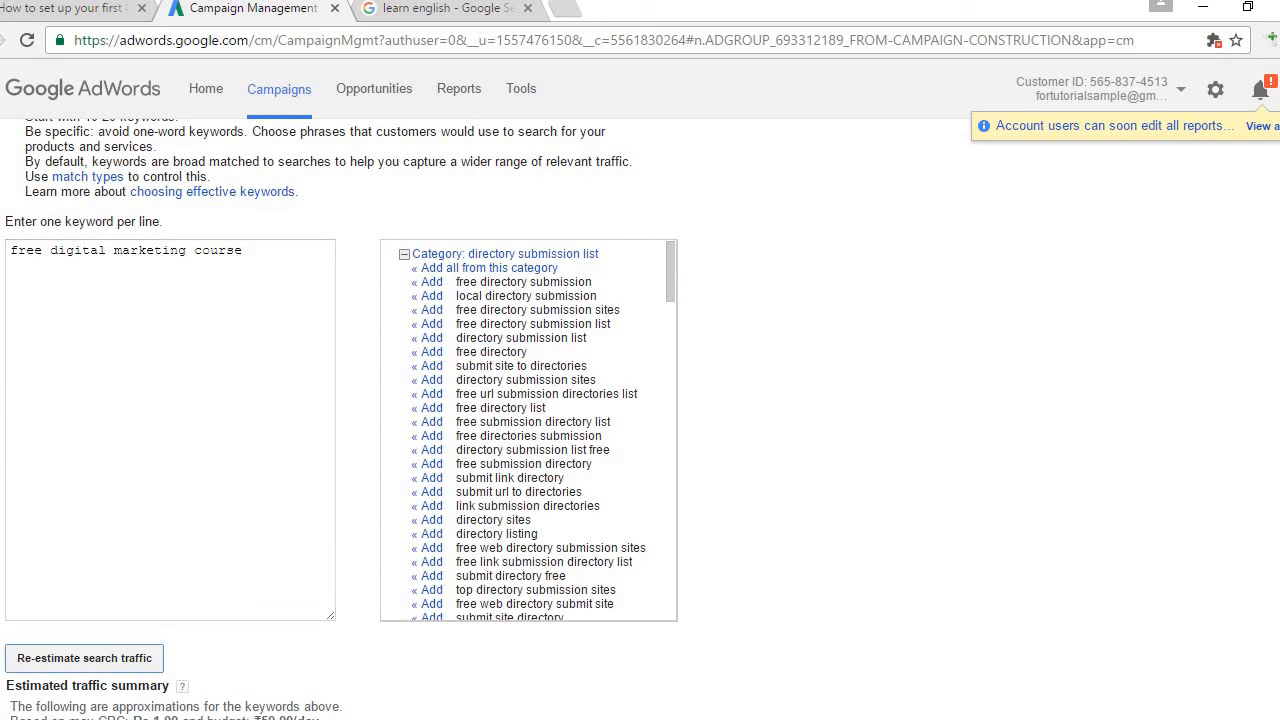
scroll(640, 400, down, 4)
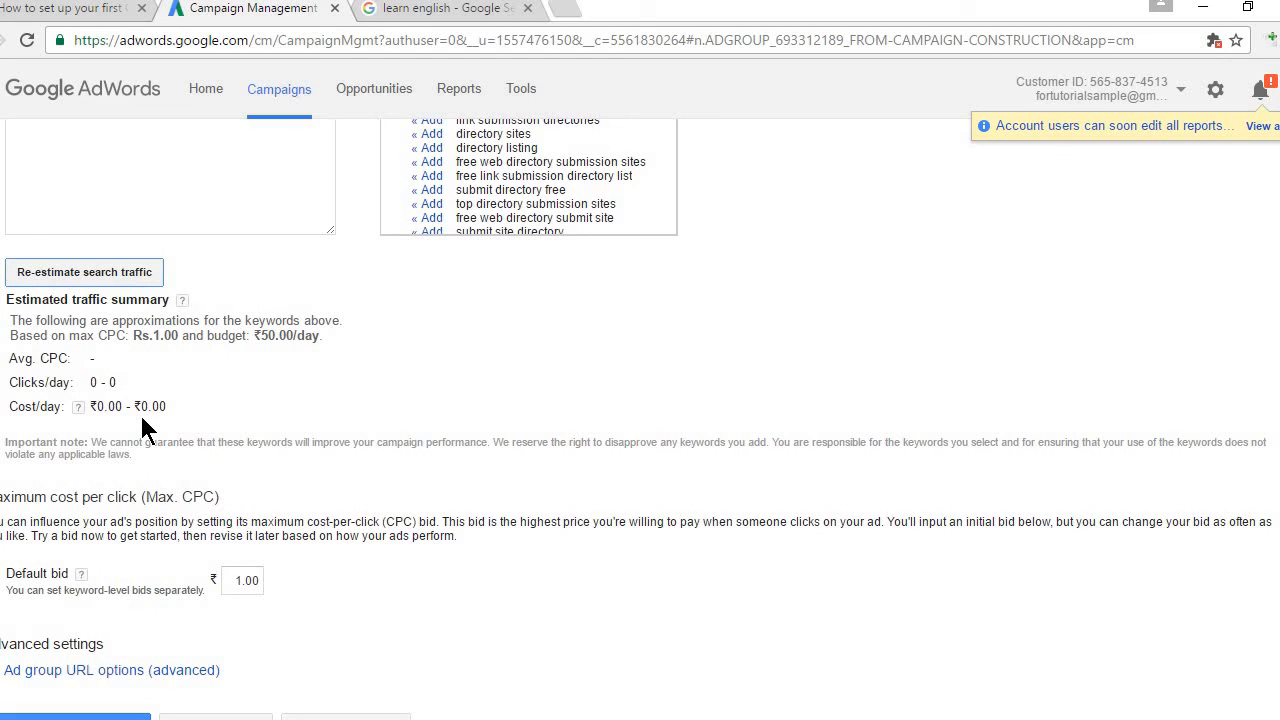
Step: Read the default bid explanation and check the 'learn english' results before returning to setup
click(81, 574)
click(532, 600)
click(414, 12)
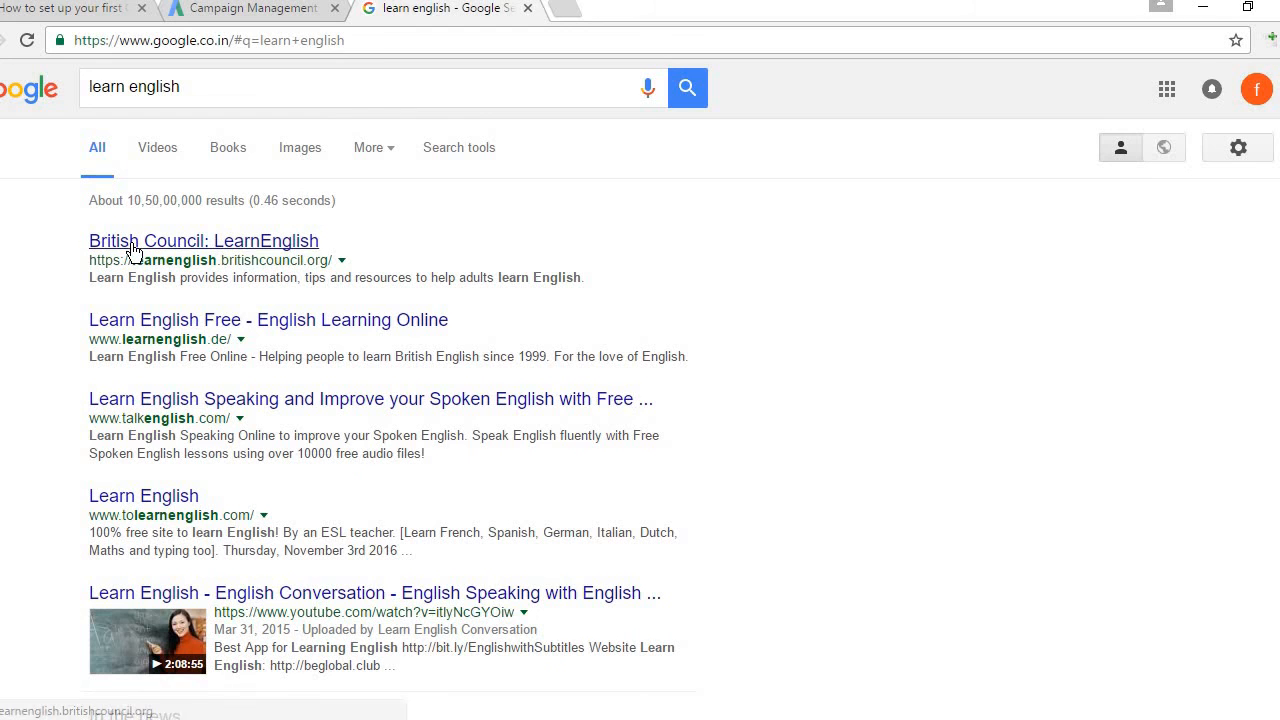
click(262, 12)
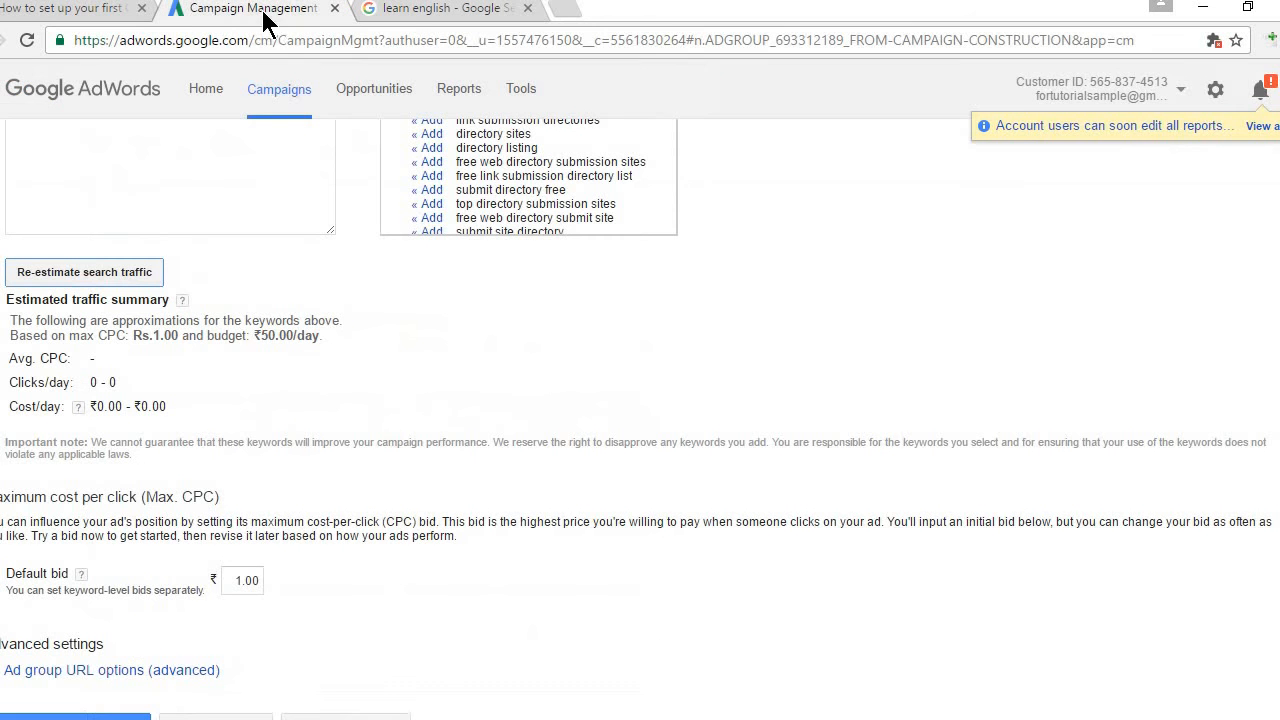
Step: Change the default bid from 1.00 to .50, save, and continue to billing
click(281, 583)
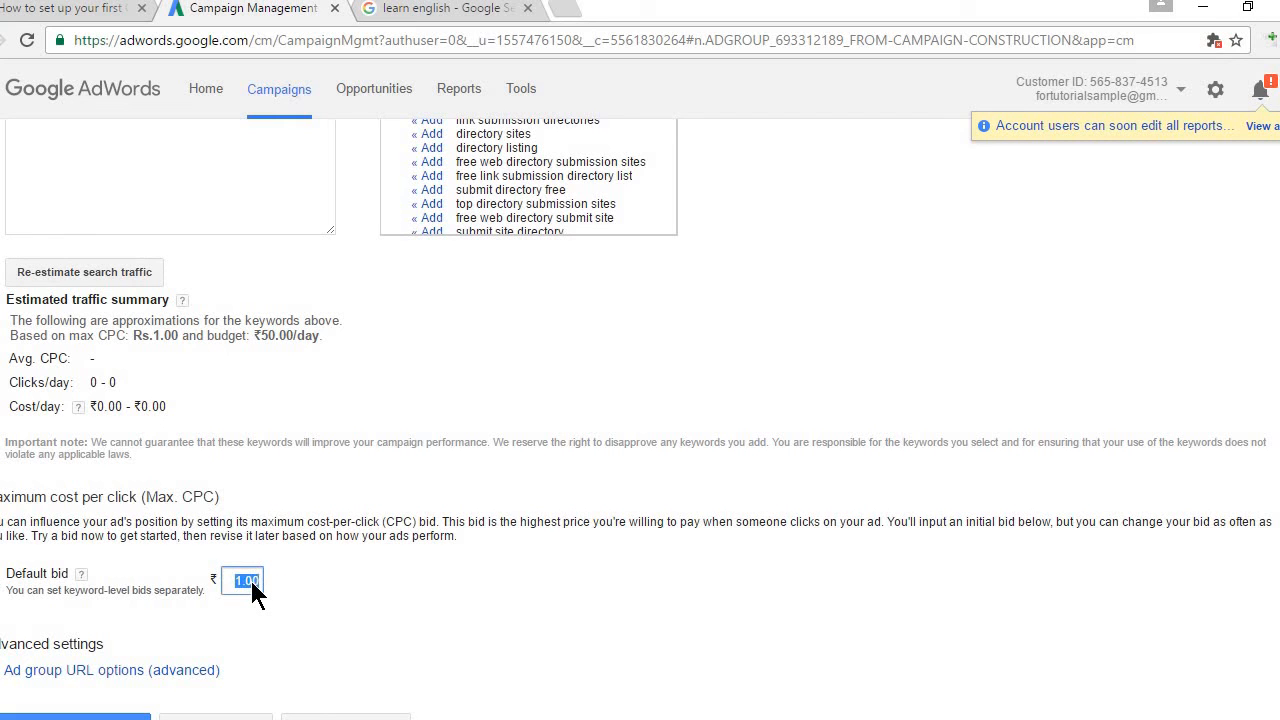
text(.50)
scroll(640, 420, down, 1)
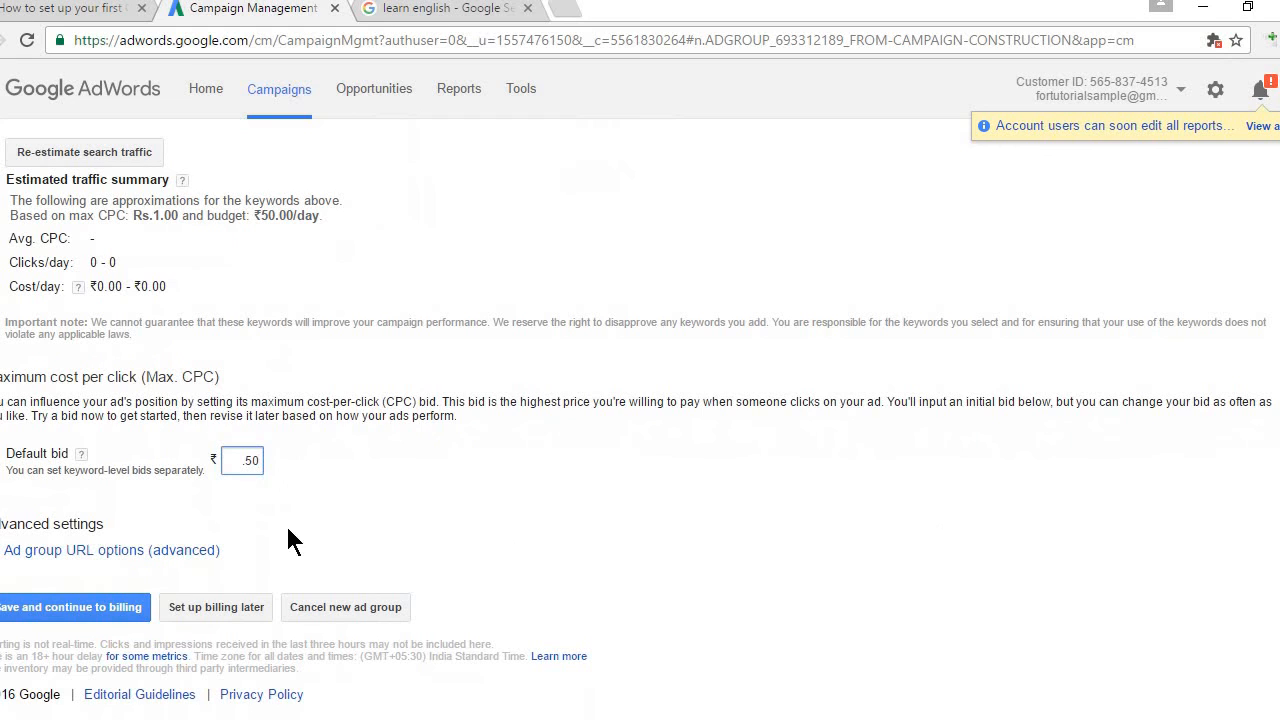
click(78, 607)
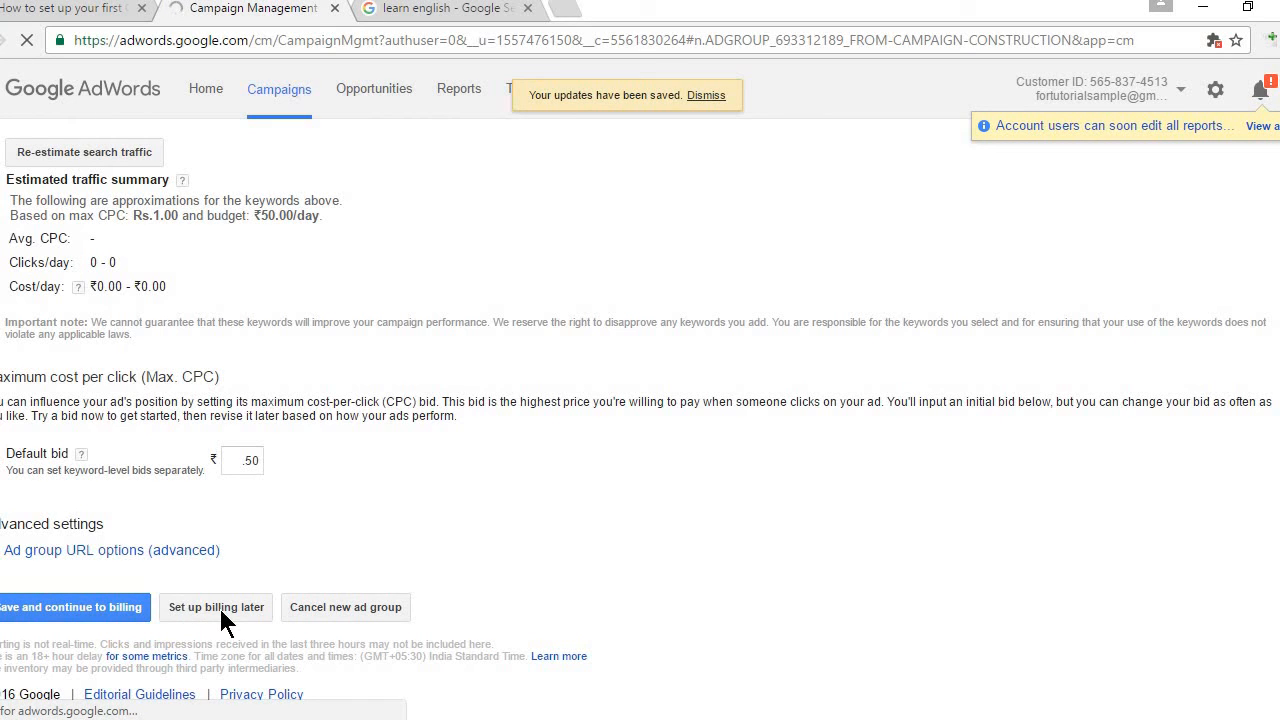
click(221, 612)
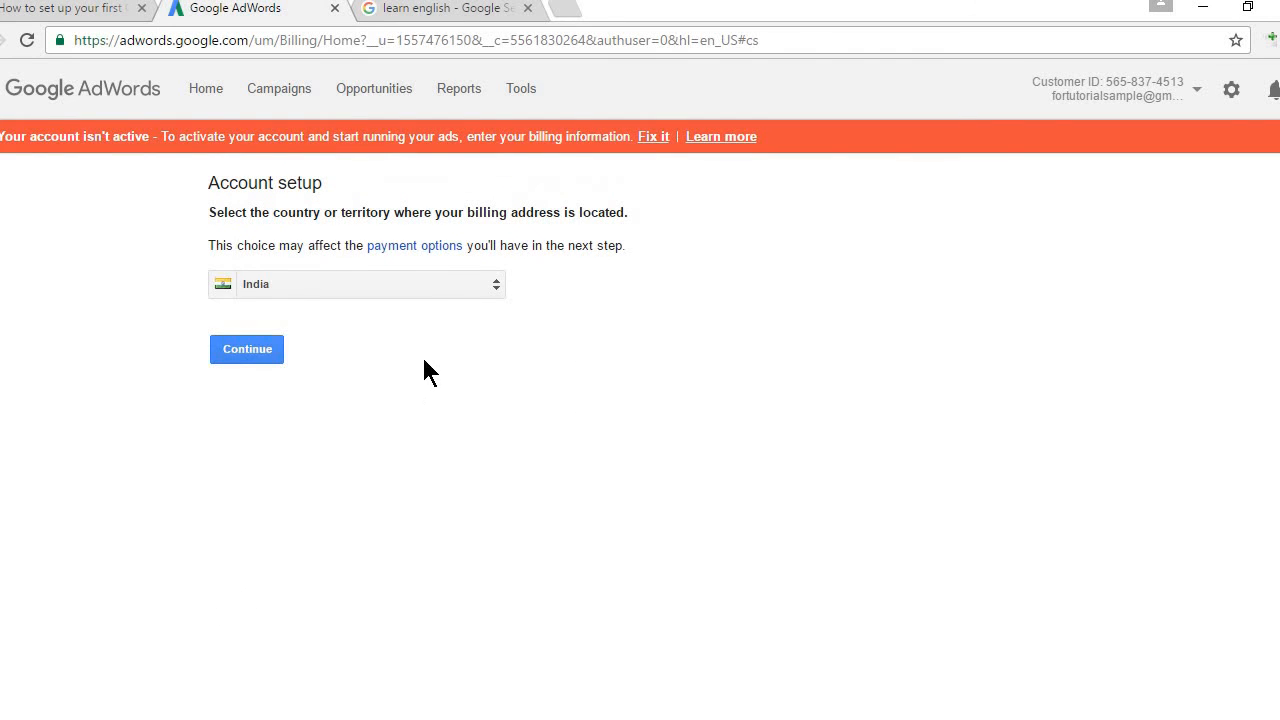
Step: Confirm India as the billing country and change the tax status to Individual
click(246, 348)
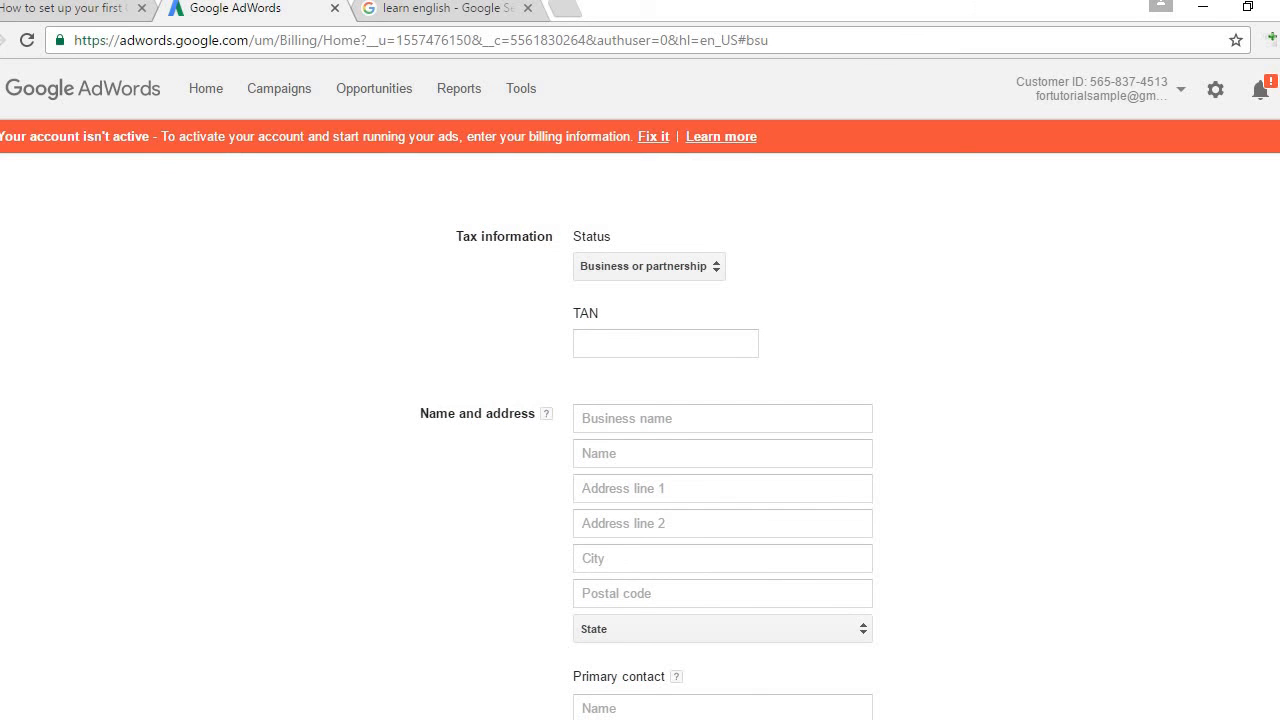
scroll(722, 436, down, 3)
scroll(722, 436, up, 2)
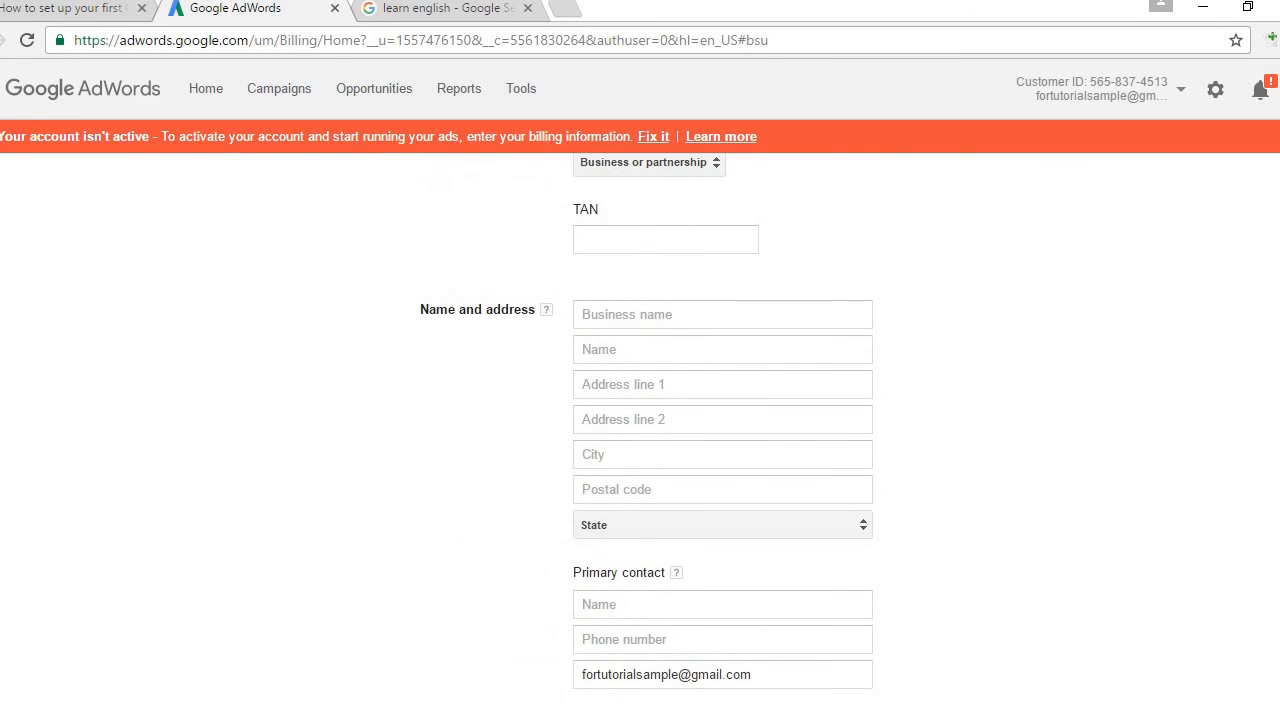
scroll(722, 436, up, 1)
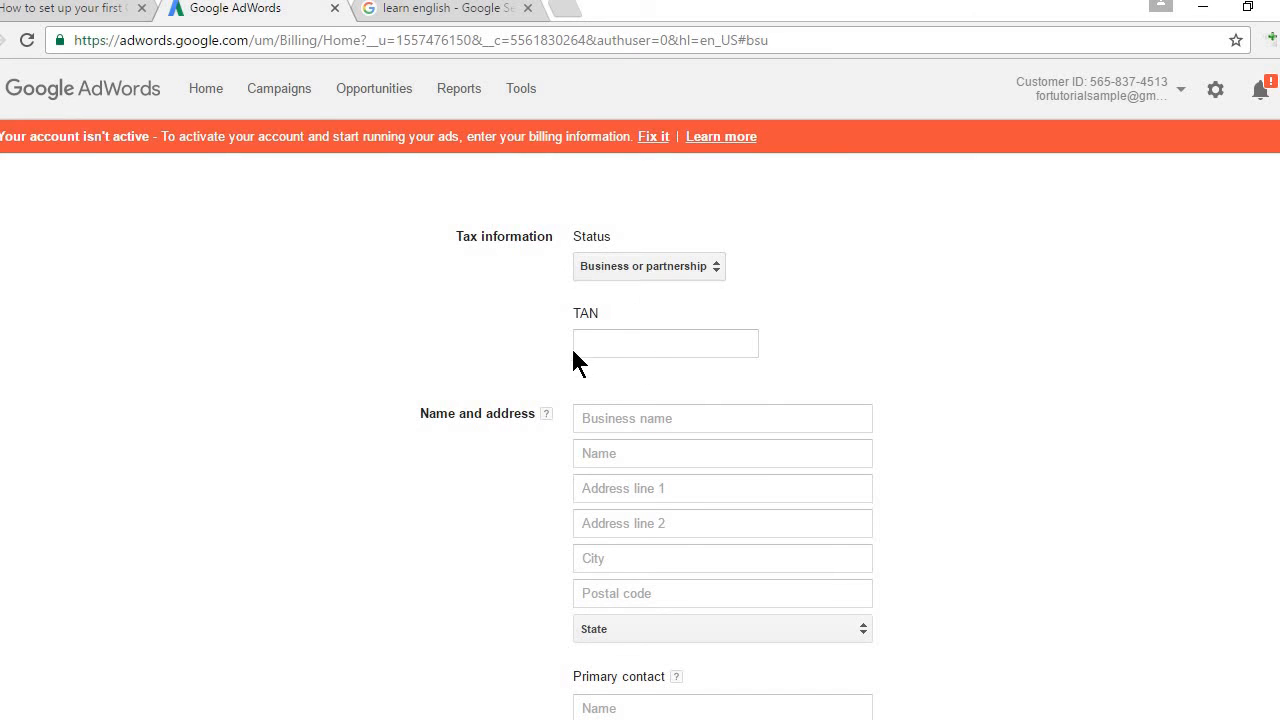
click(620, 266)
click(624, 311)
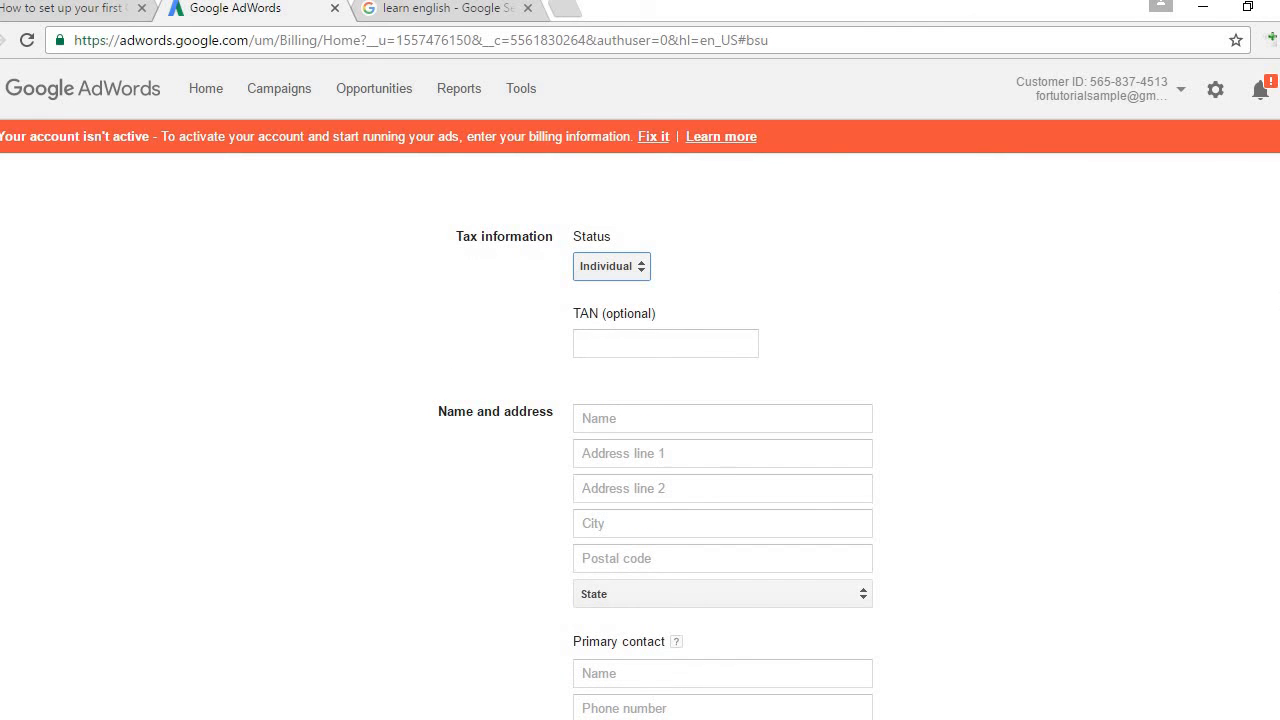
scroll(666, 203, down, 2)
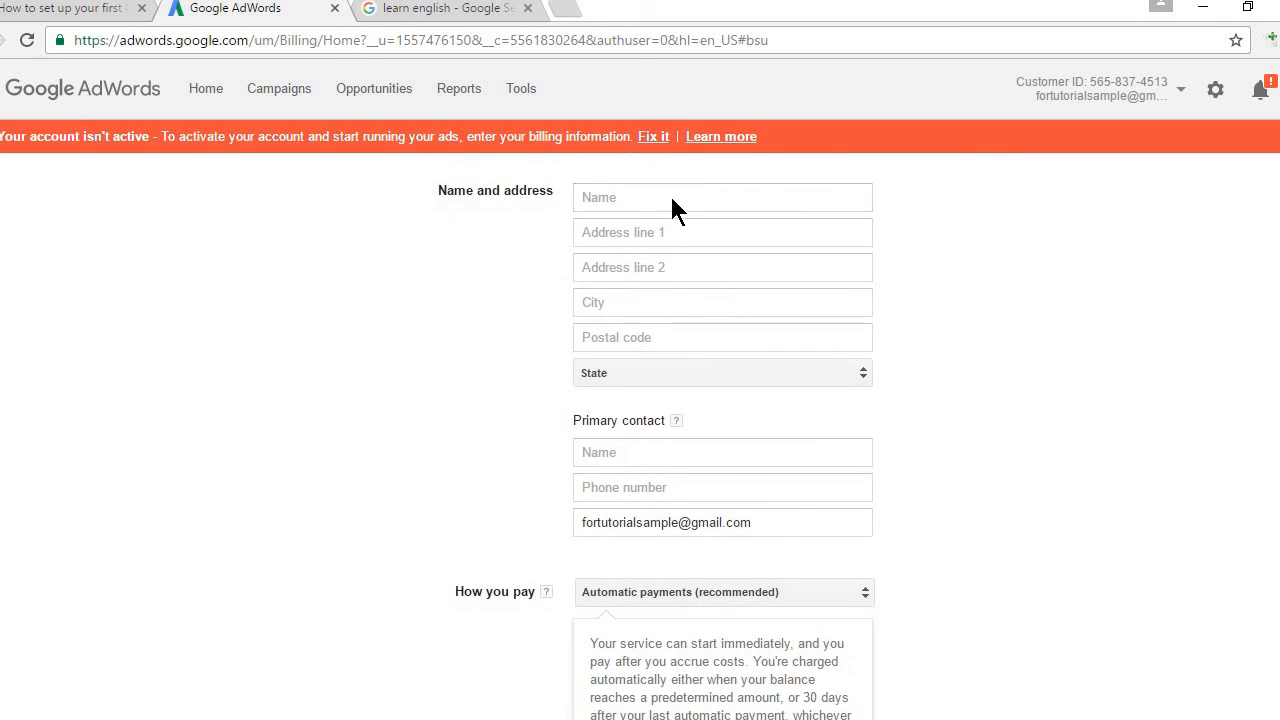
Step: Enter the billing name and the first street address line
click(667, 202)
text(manish)
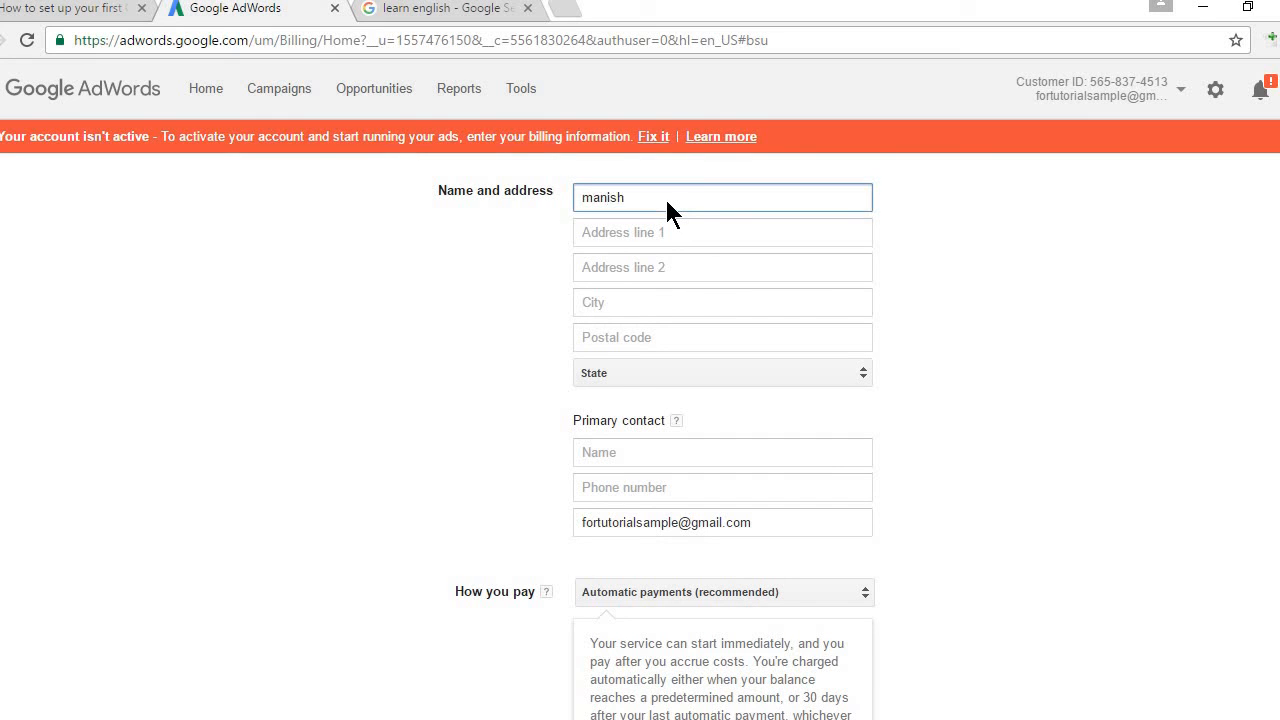
key(Tab)
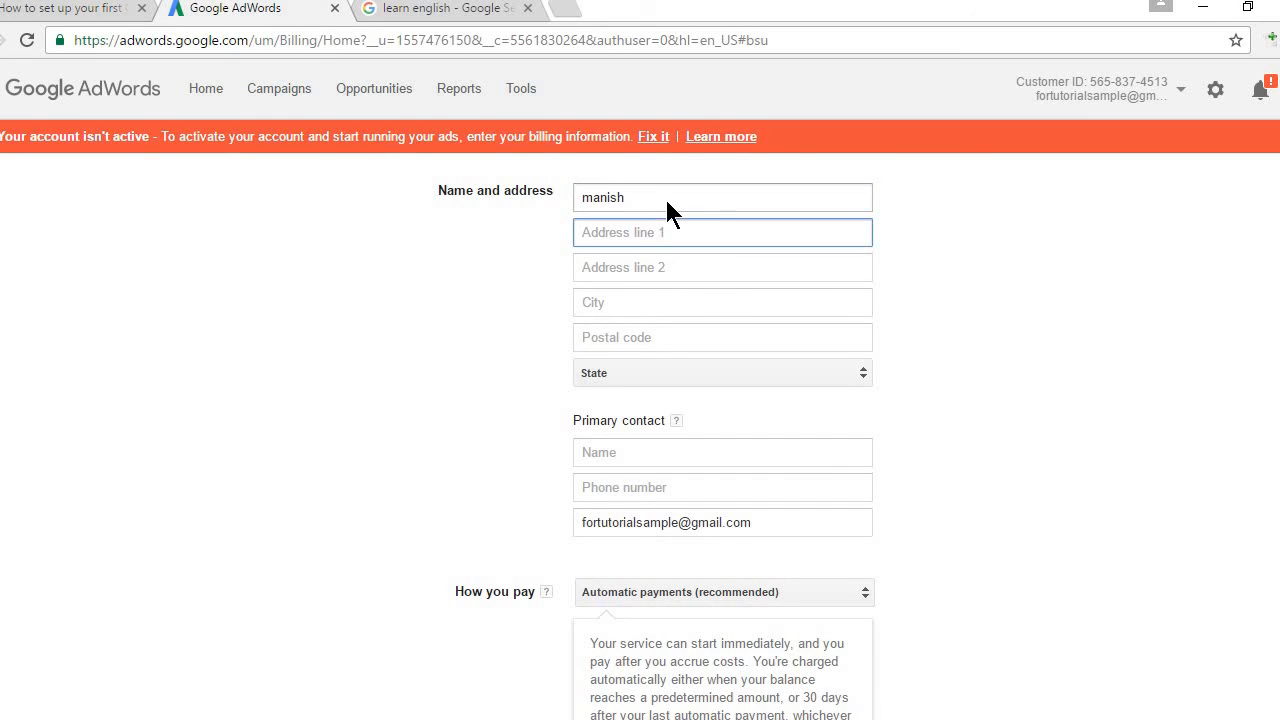
text(x)
text(xx)
key(BackSpace)
key(BackSpace)
text(yz )
text(stee)
text(r)
key(BackSpace)
key(BackSpace)
key(BackSpace)
text(ree)
Step: Fill in the city and postal code, and choose the state from the list
click(645, 299)
text(de:hi)
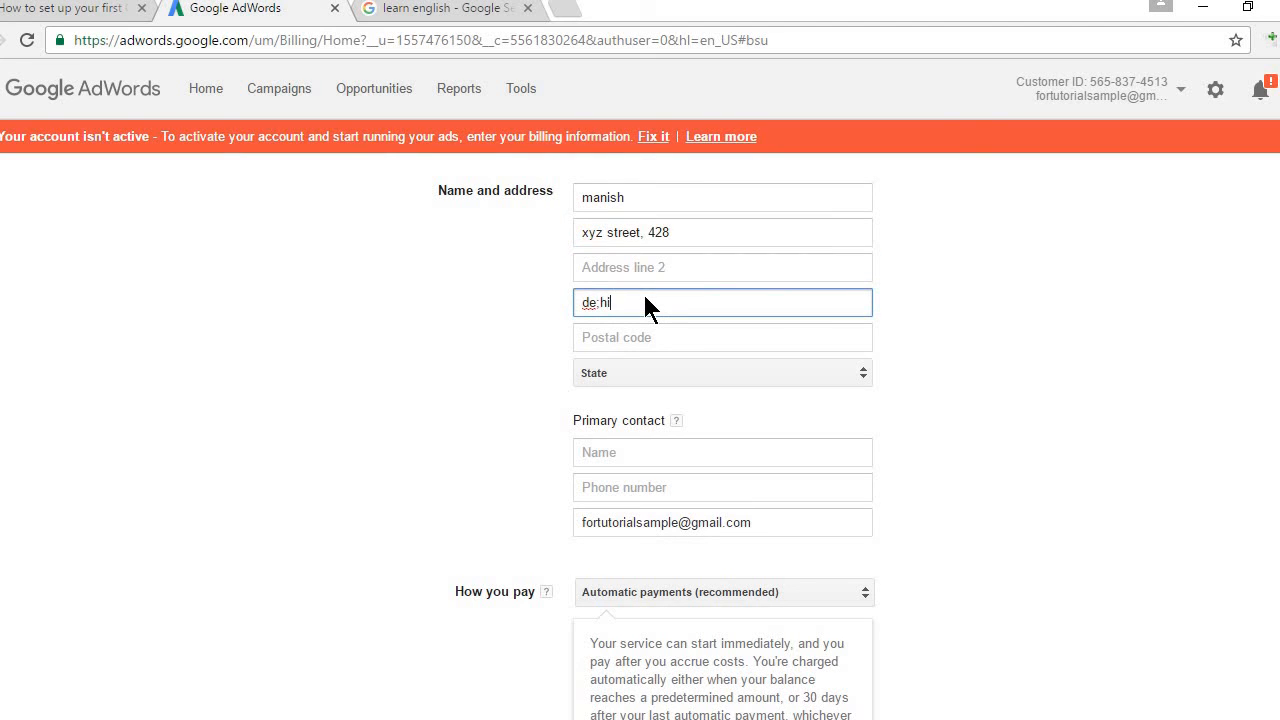
key(BackSpace)
key(BackSpace)
key(BackSpace)
key(BackSpace)
text(elhi)
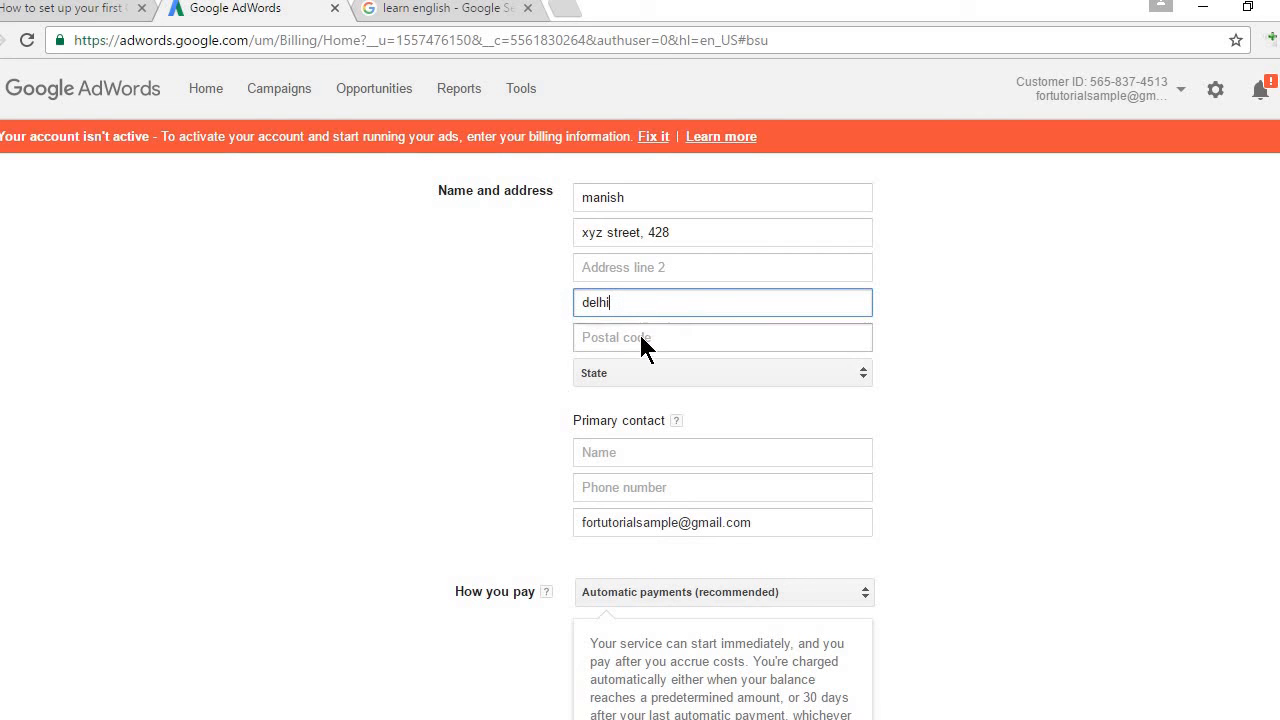
click(641, 338)
text(11007)
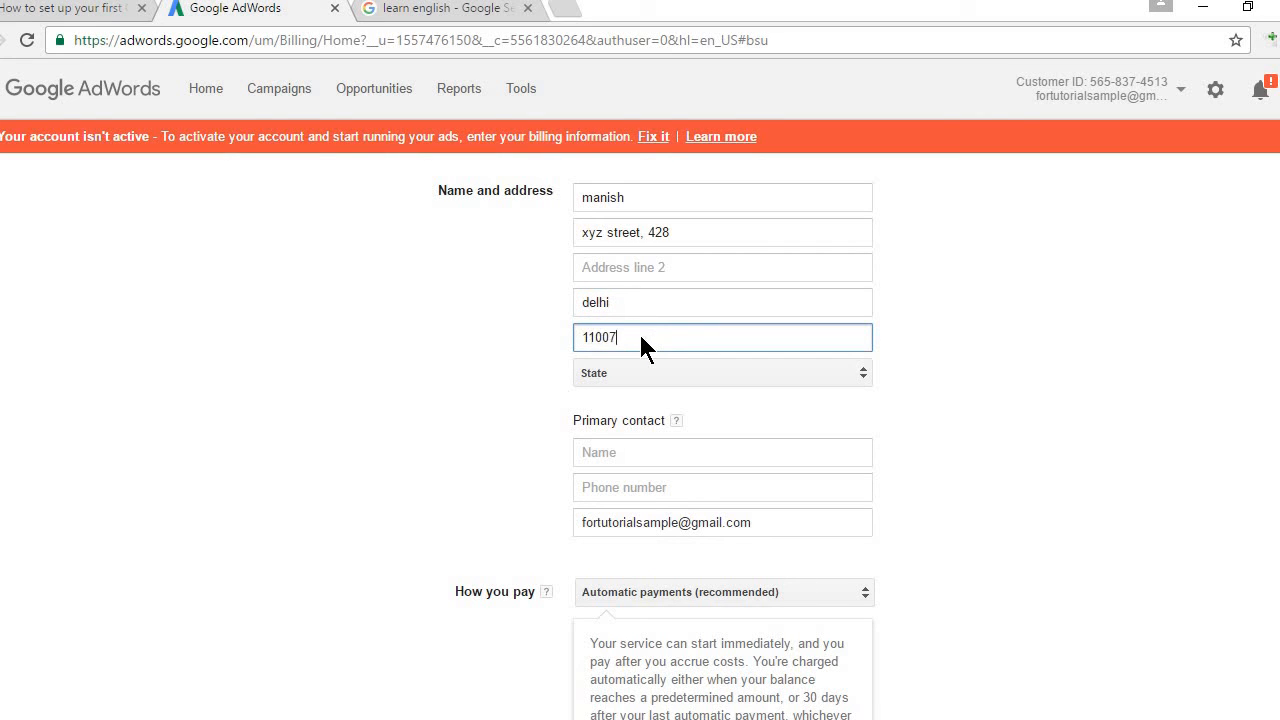
text(5)
click(645, 372)
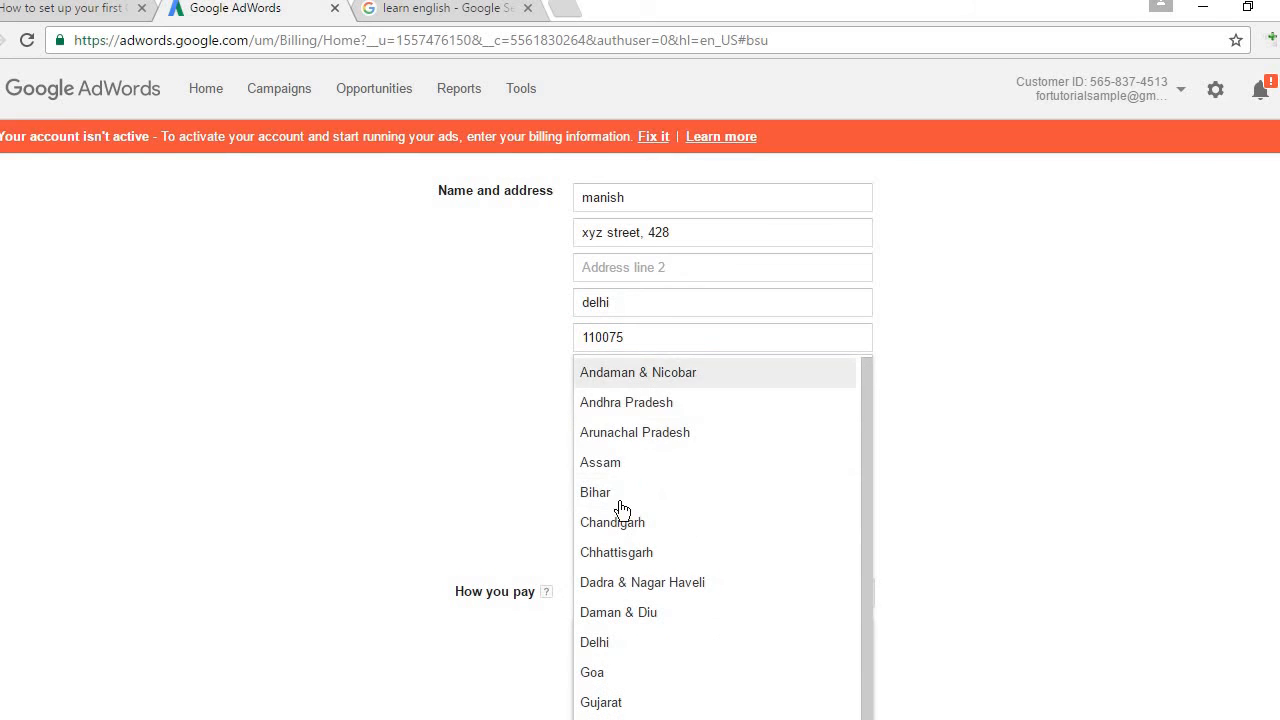
click(608, 645)
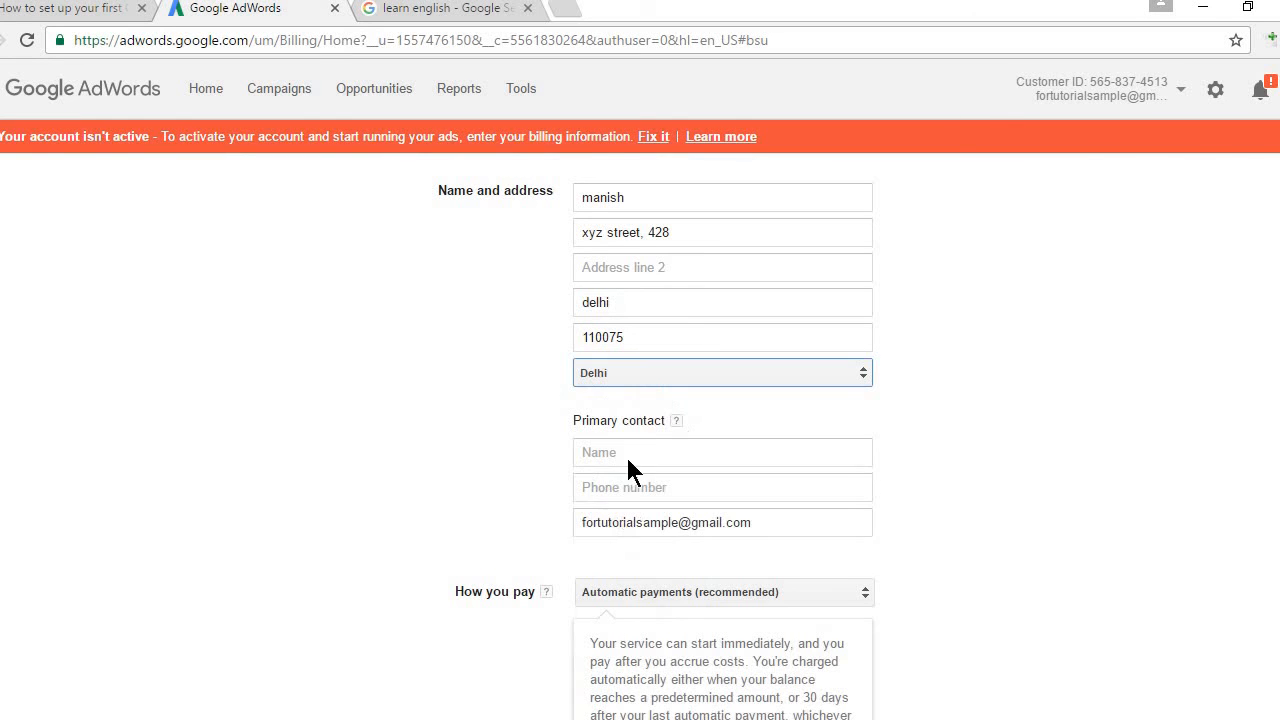
Step: Enter the primary contact's name and begin the contact phone number
click(640, 462)
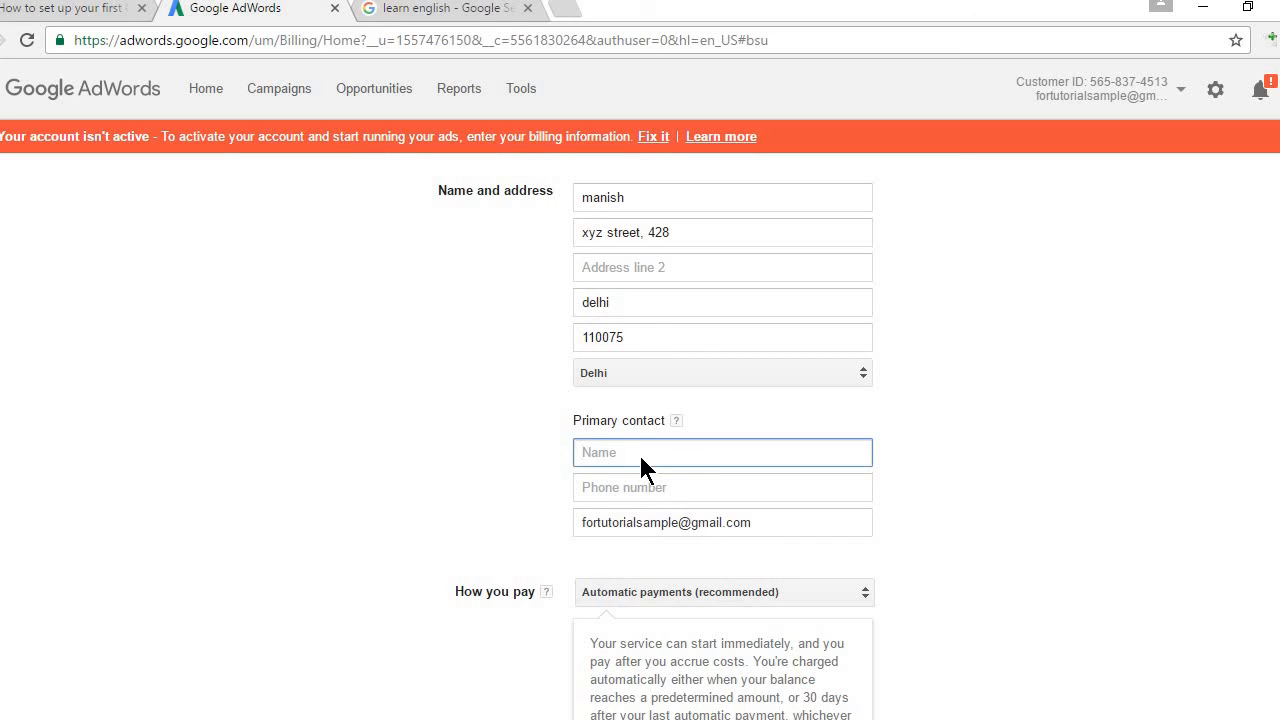
text(ma)
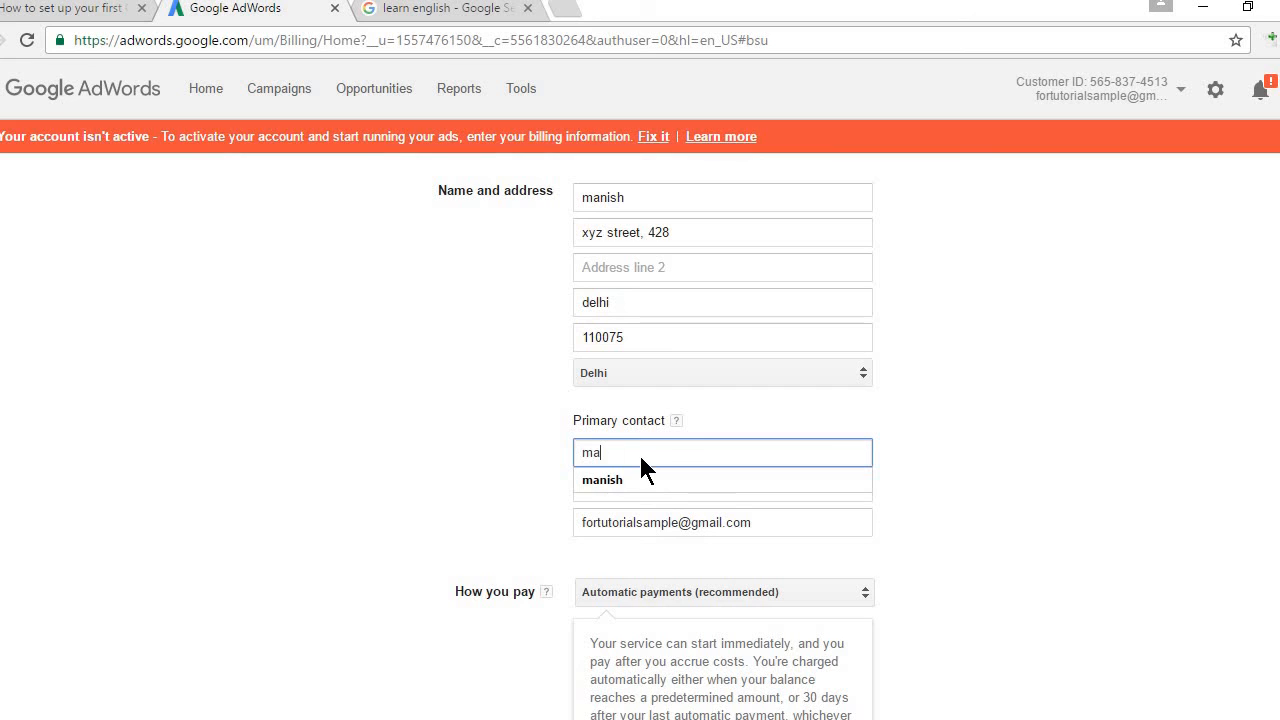
key(BackSpace)
key(BackSpace)
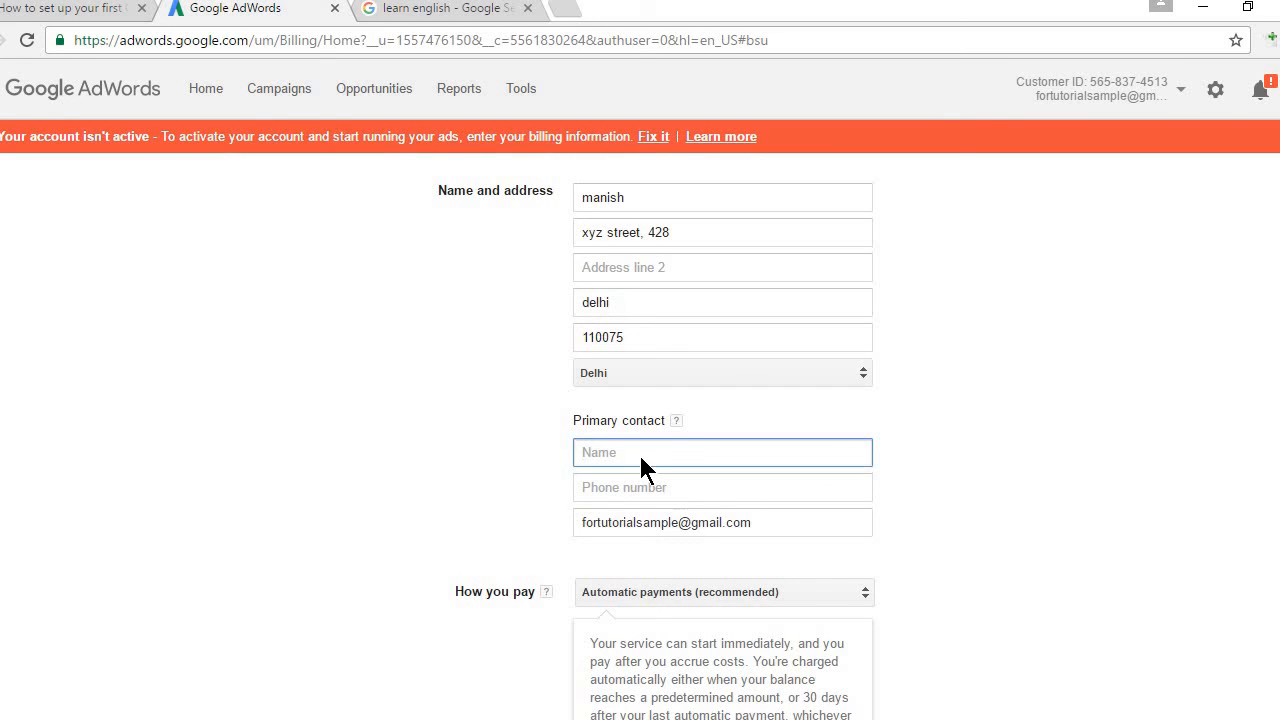
text(manish)
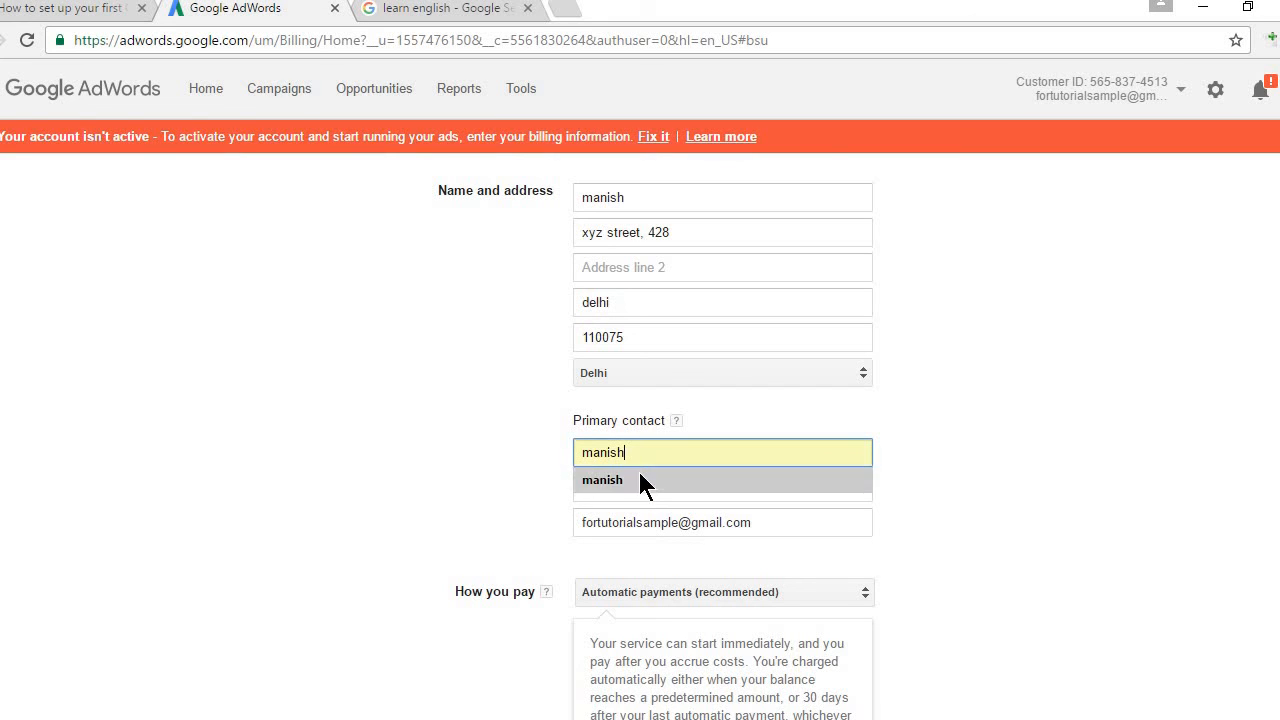
click(640, 478)
click(632, 489)
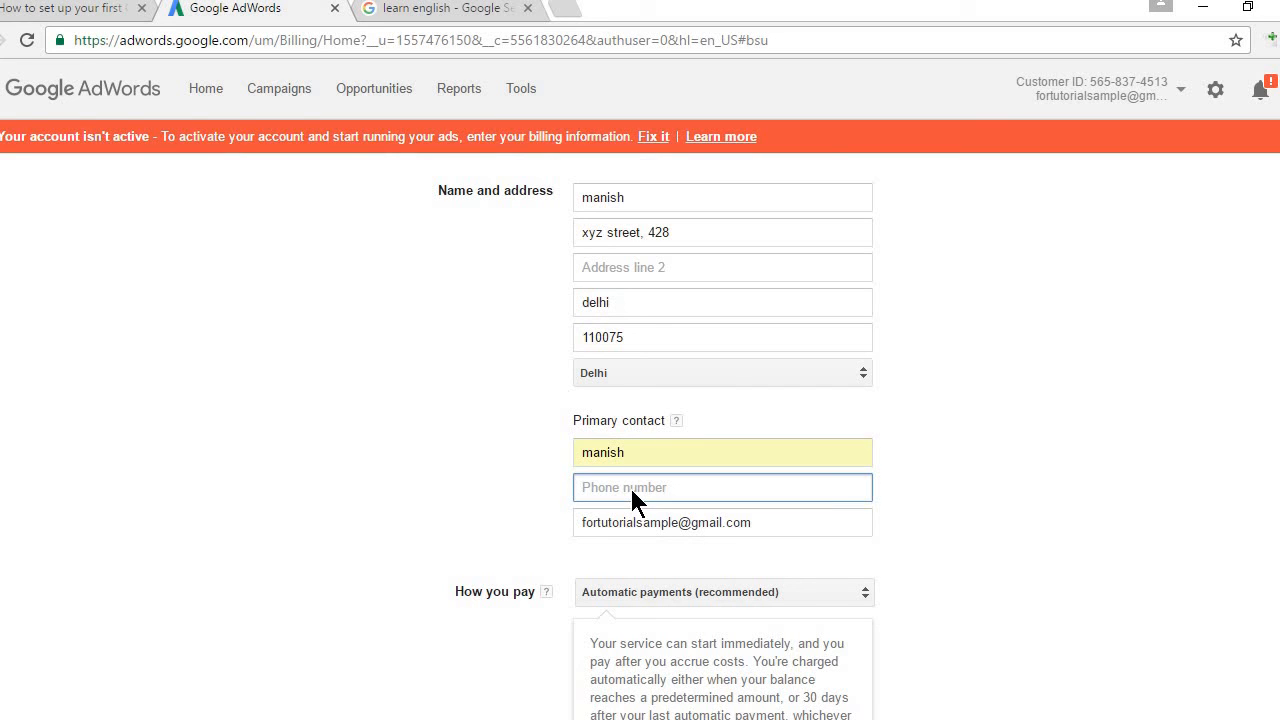
text(1234567890)
Step: Set How you pay to Manual payments
scroll(640, 430, down, 3)
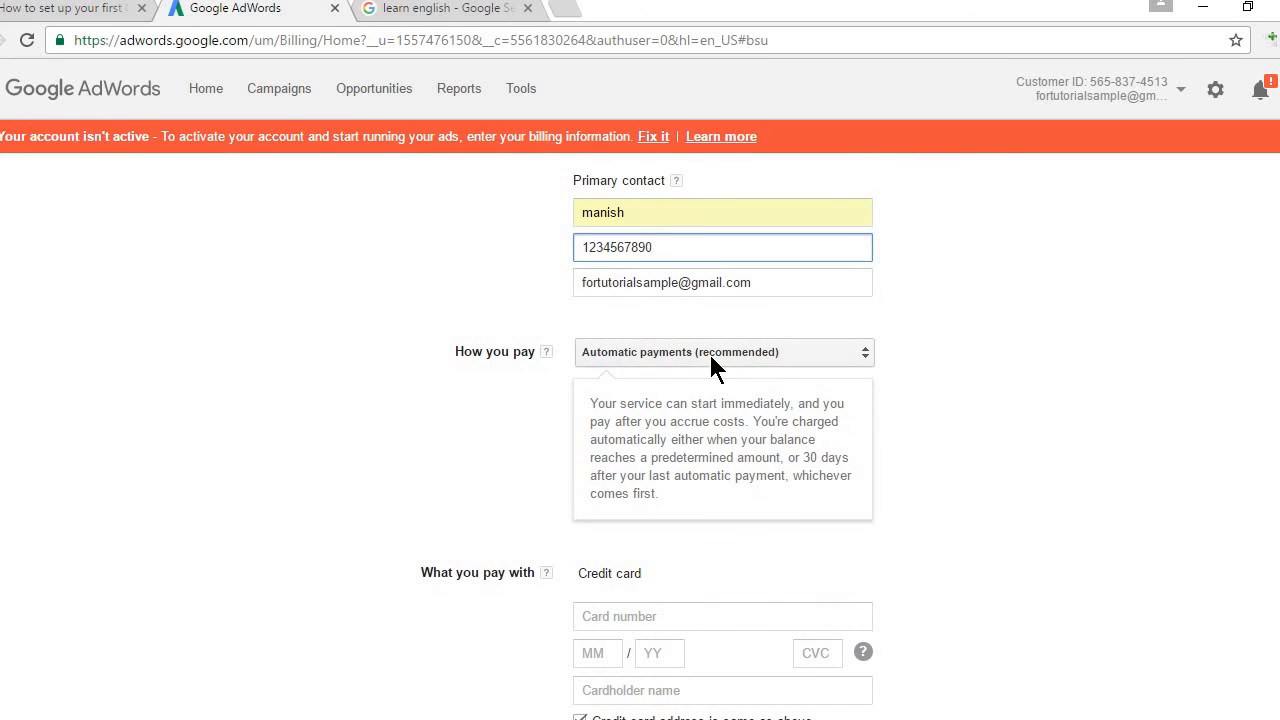
click(713, 364)
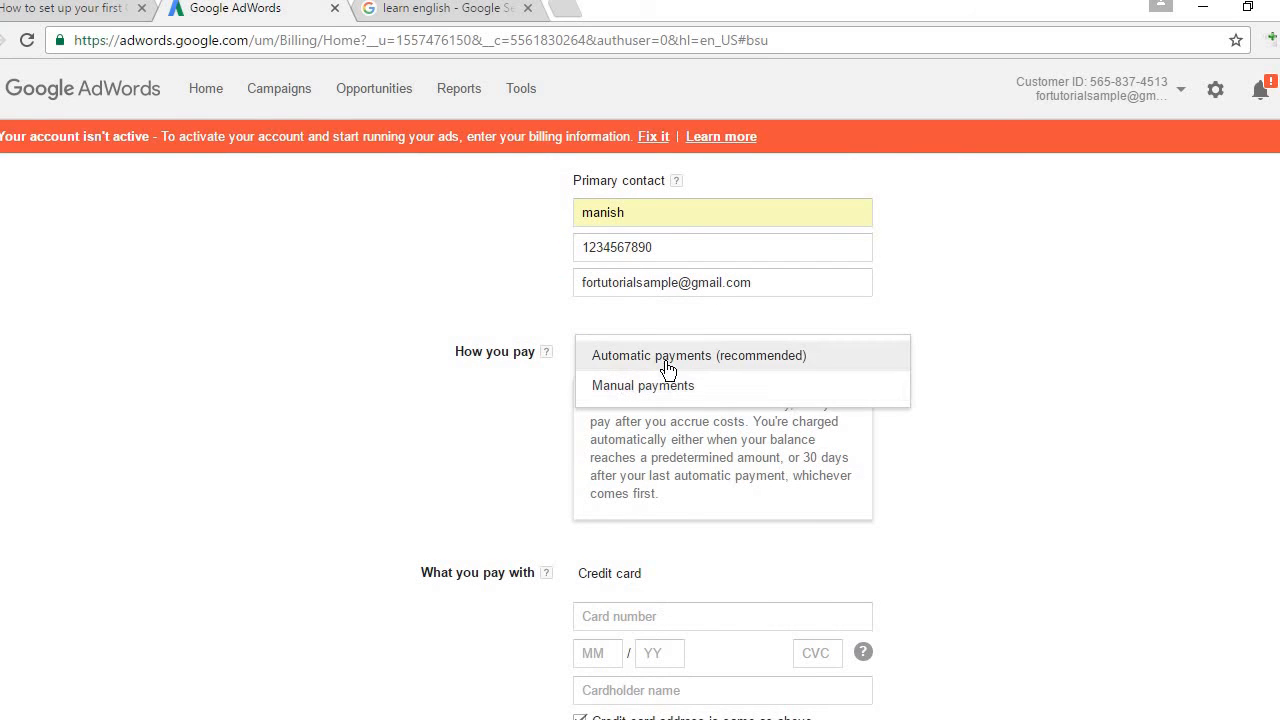
click(988, 470)
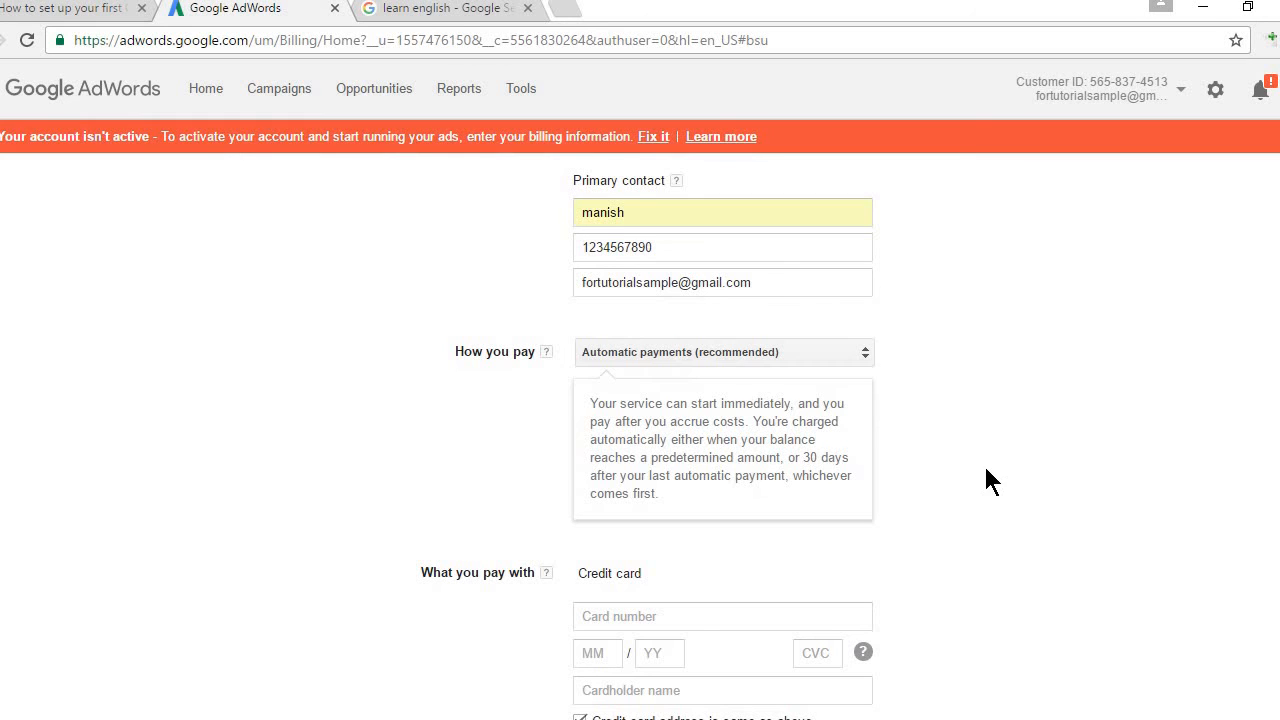
click(678, 358)
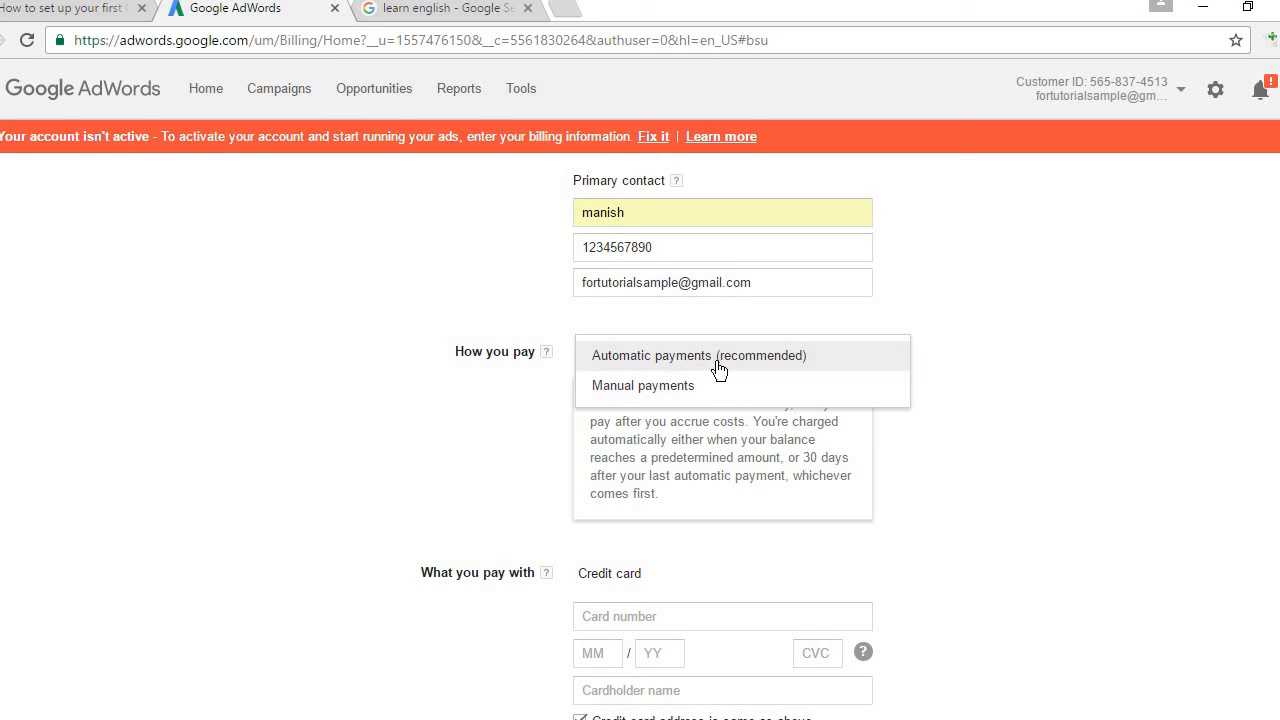
click(668, 386)
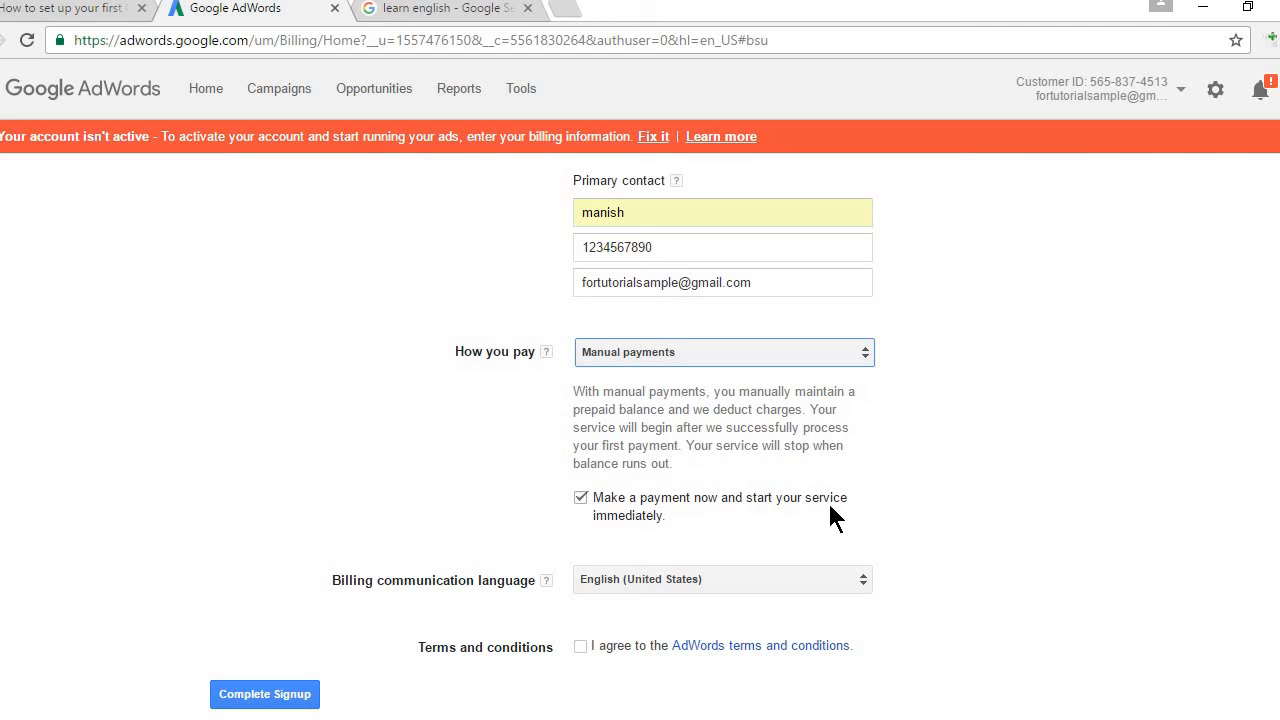
Step: Accept the AdWords terms and conditions and complete the signup
scroll(543, 431, down, 1)
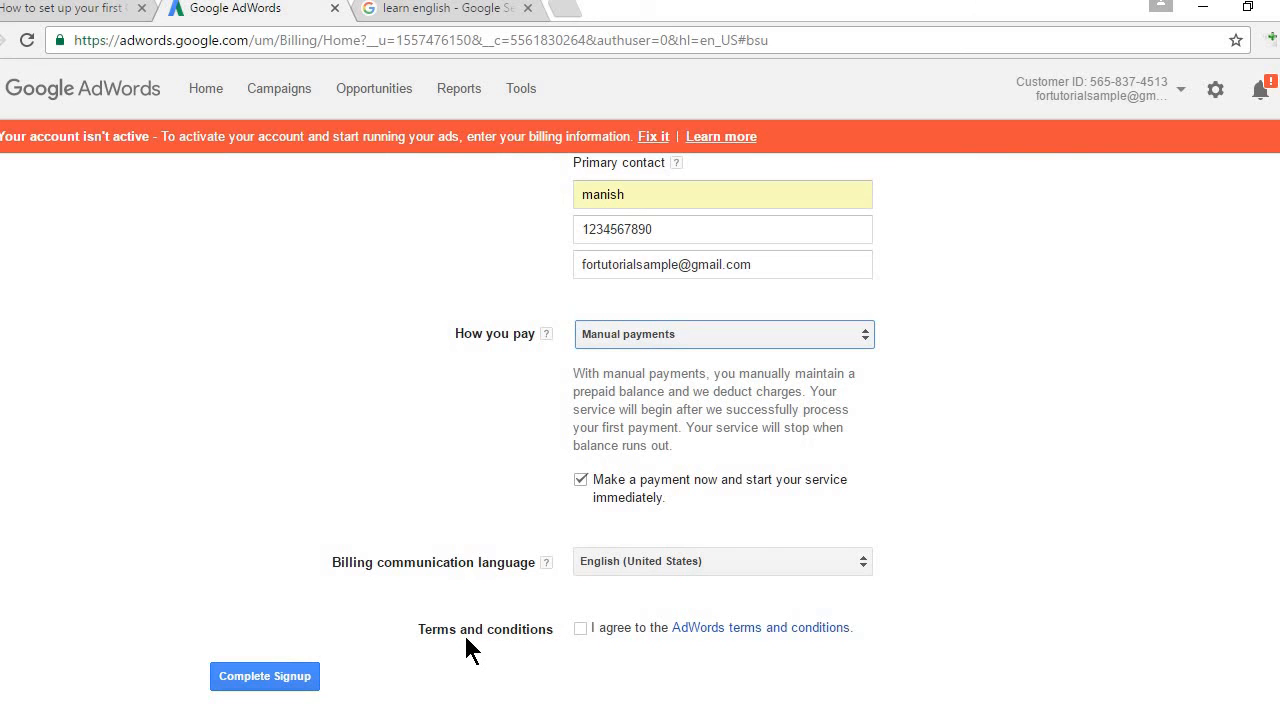
click(580, 630)
click(268, 676)
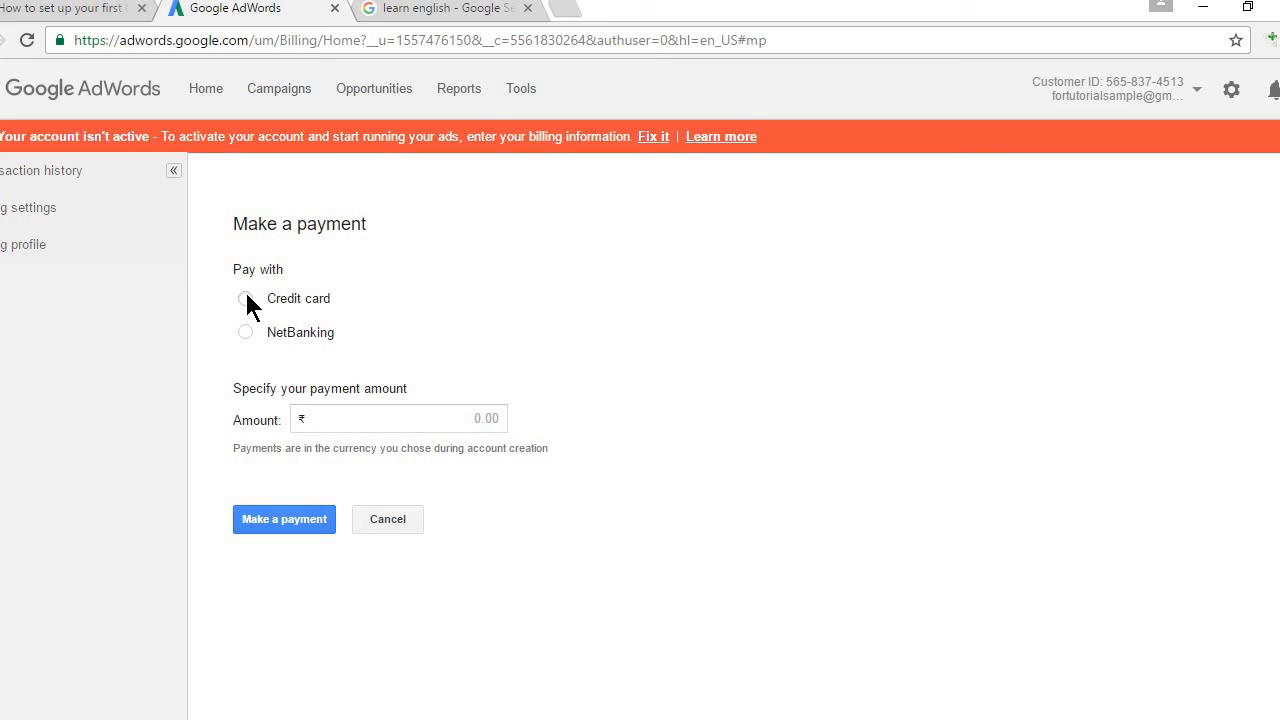
Step: Cancel the payment and view All campaigns, where sample campaign is Eligible at ₹50.00/day
click(389, 519)
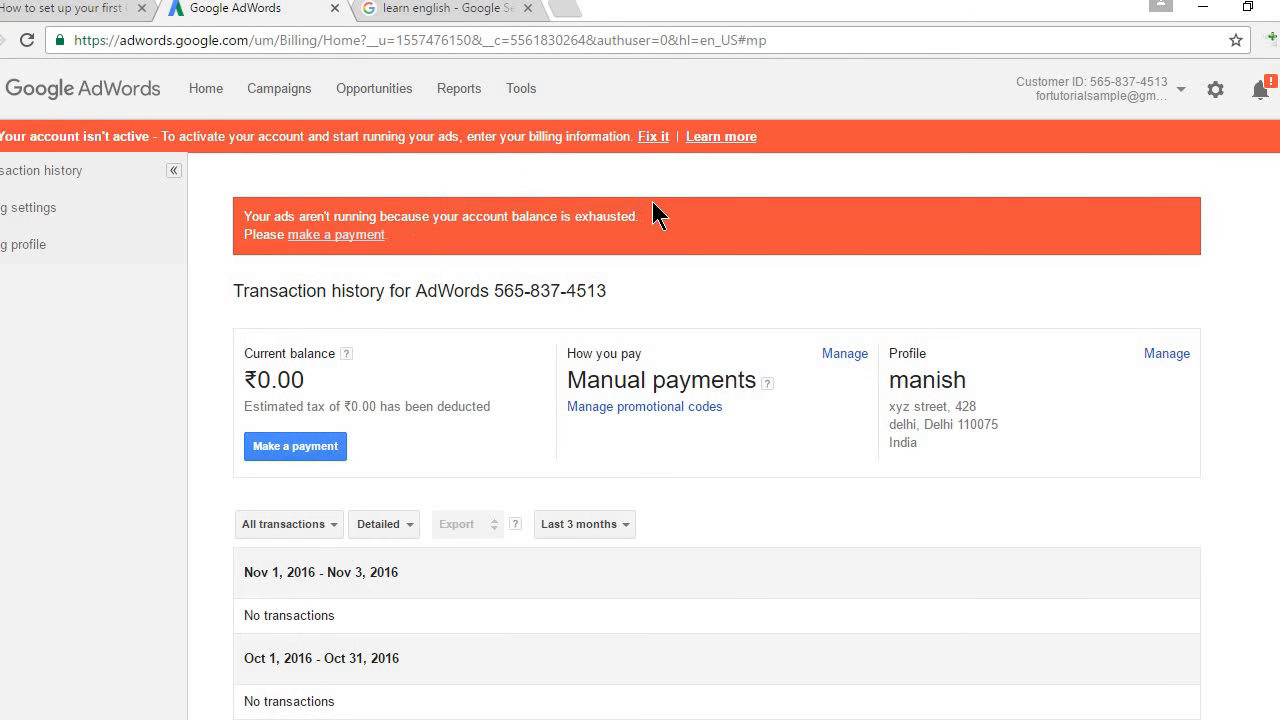
click(278, 90)
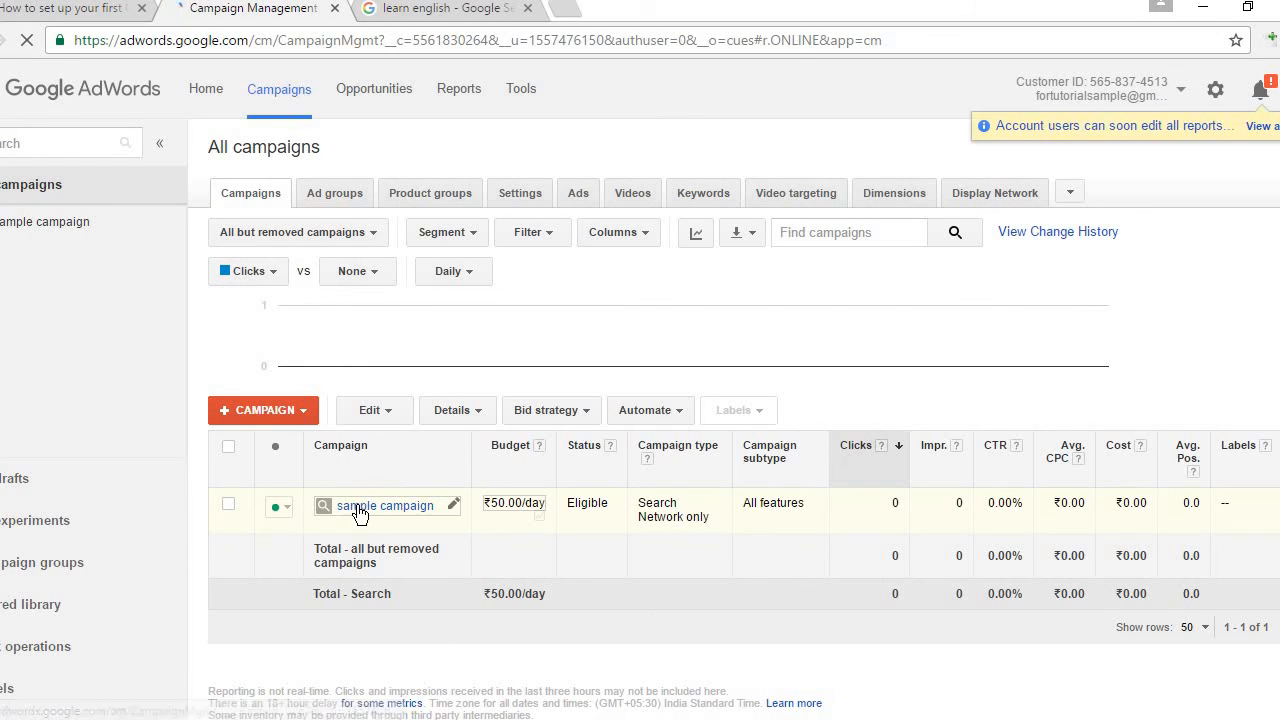
click(416, 514)
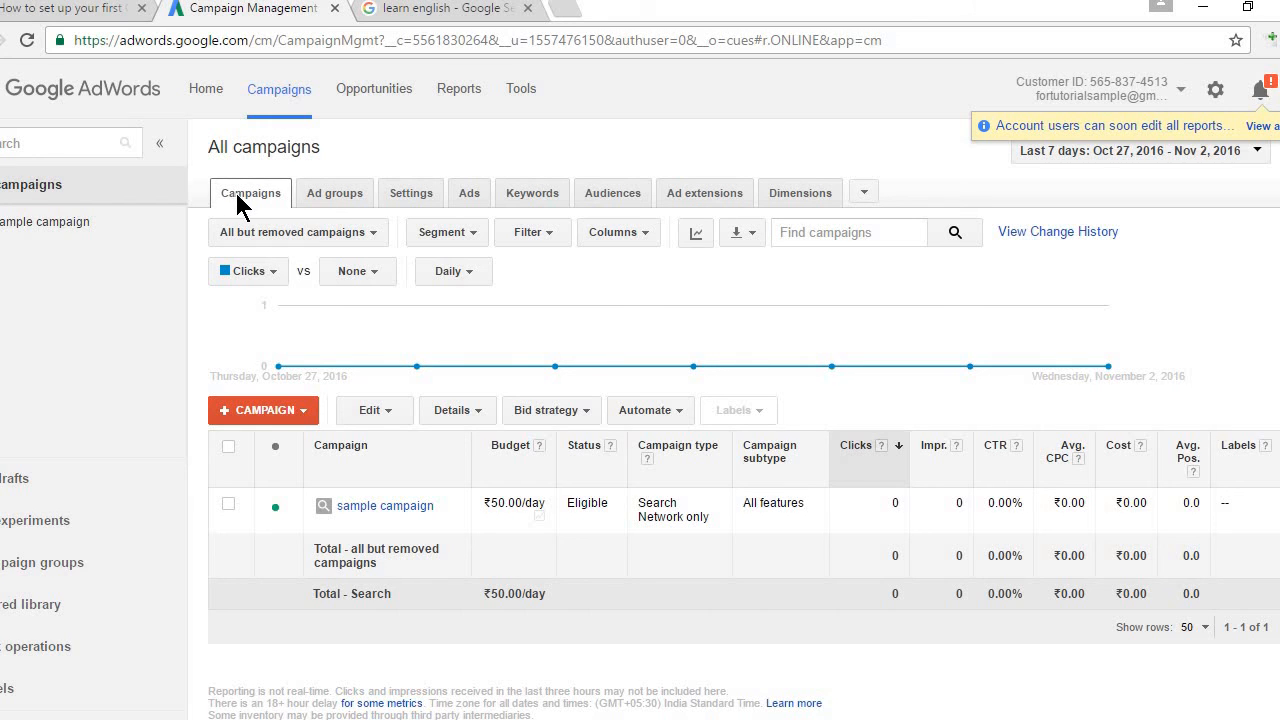
click(336, 194)
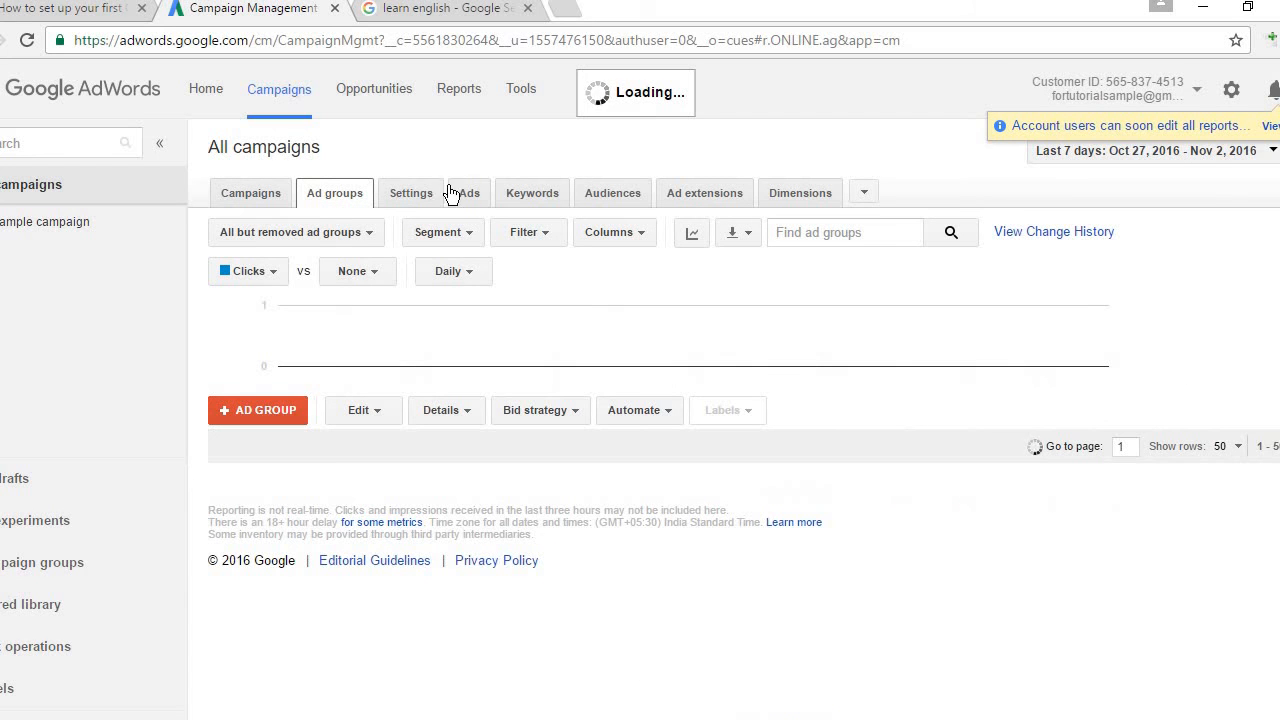
click(465, 194)
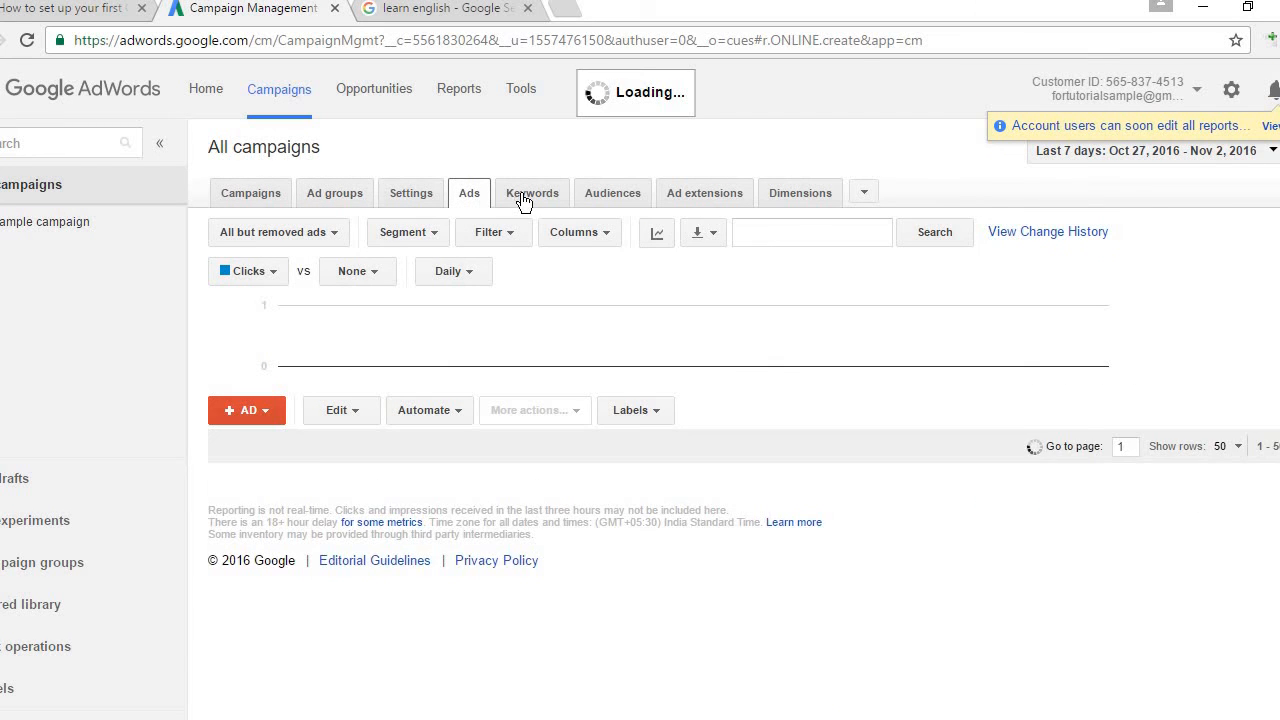
click(526, 196)
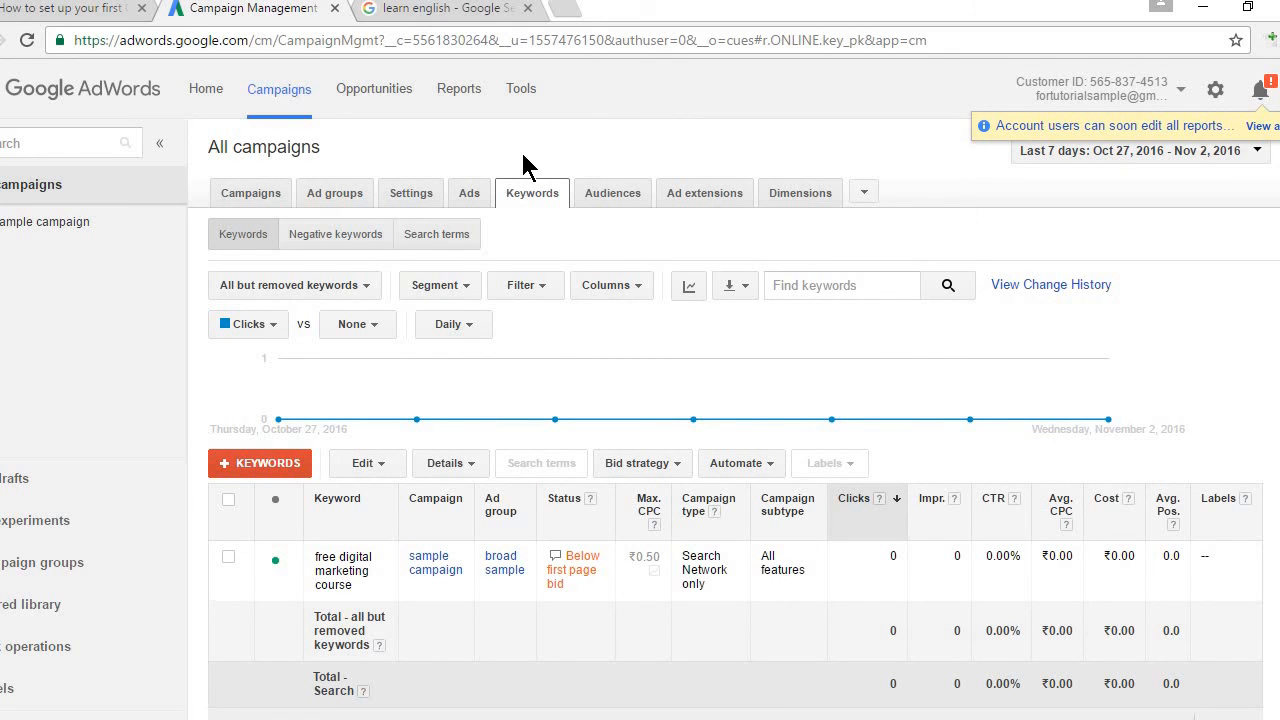
click(249, 199)
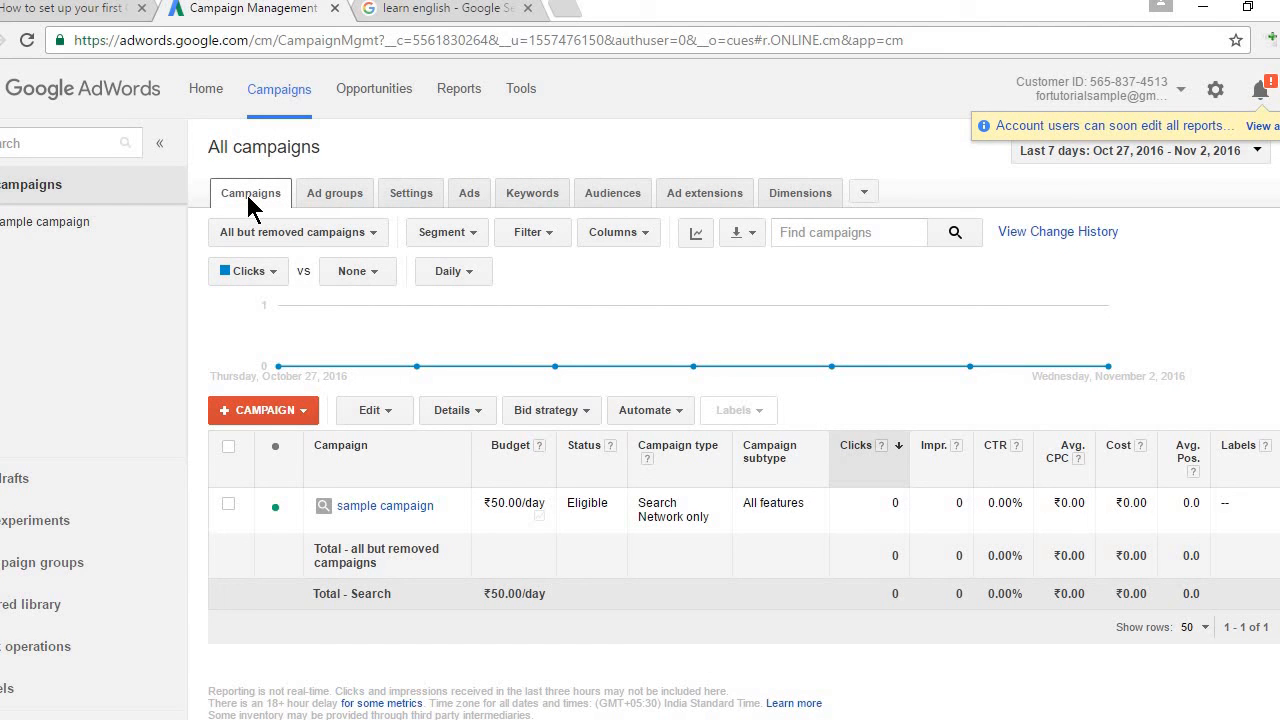
click(337, 206)
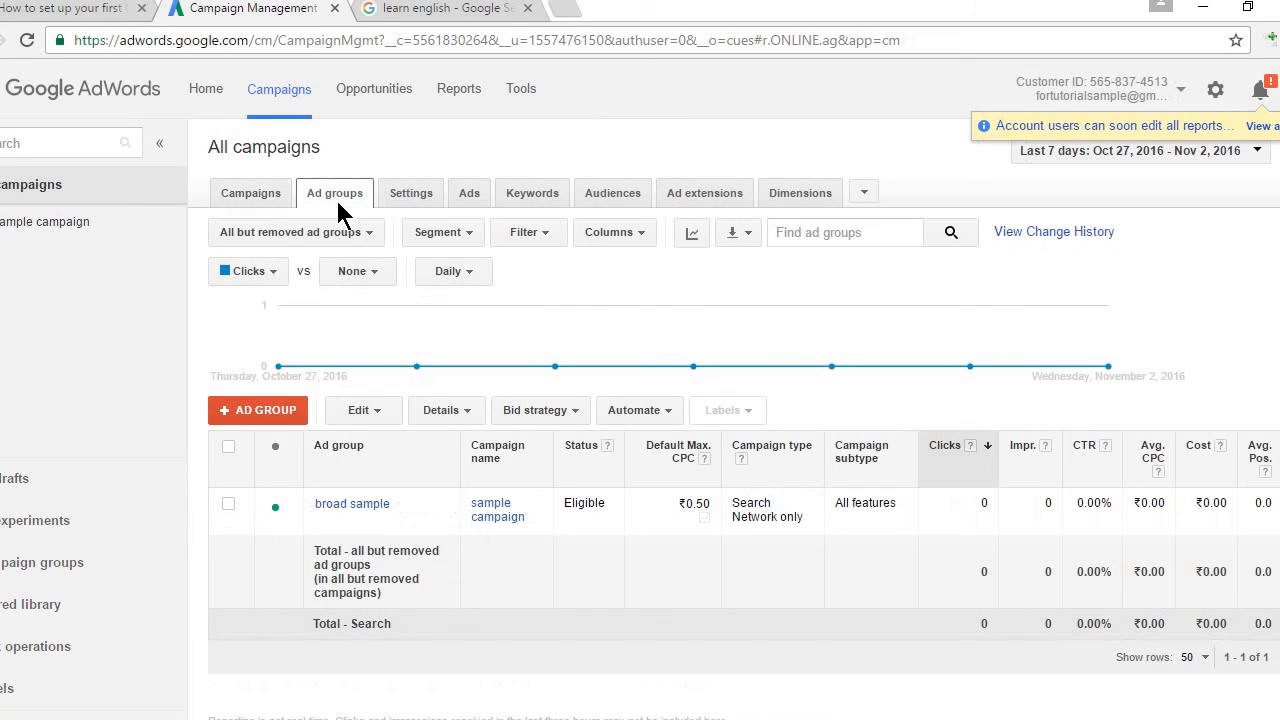
click(529, 202)
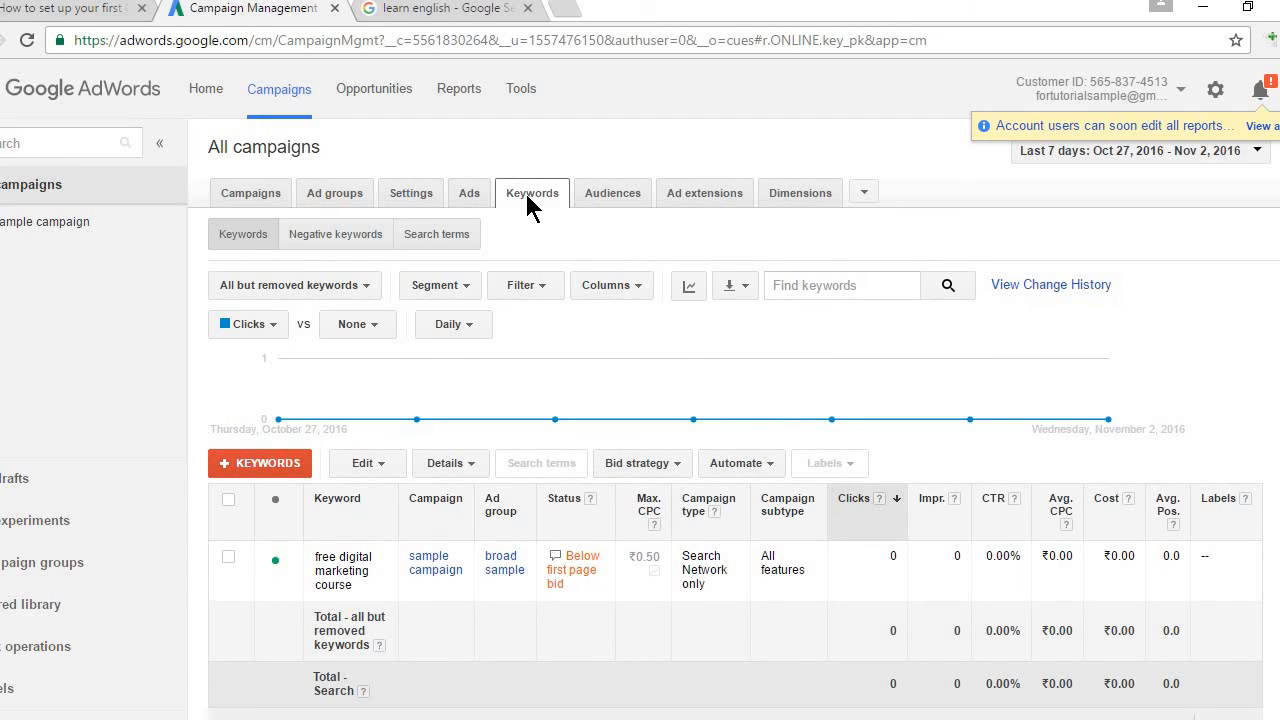
click(464, 198)
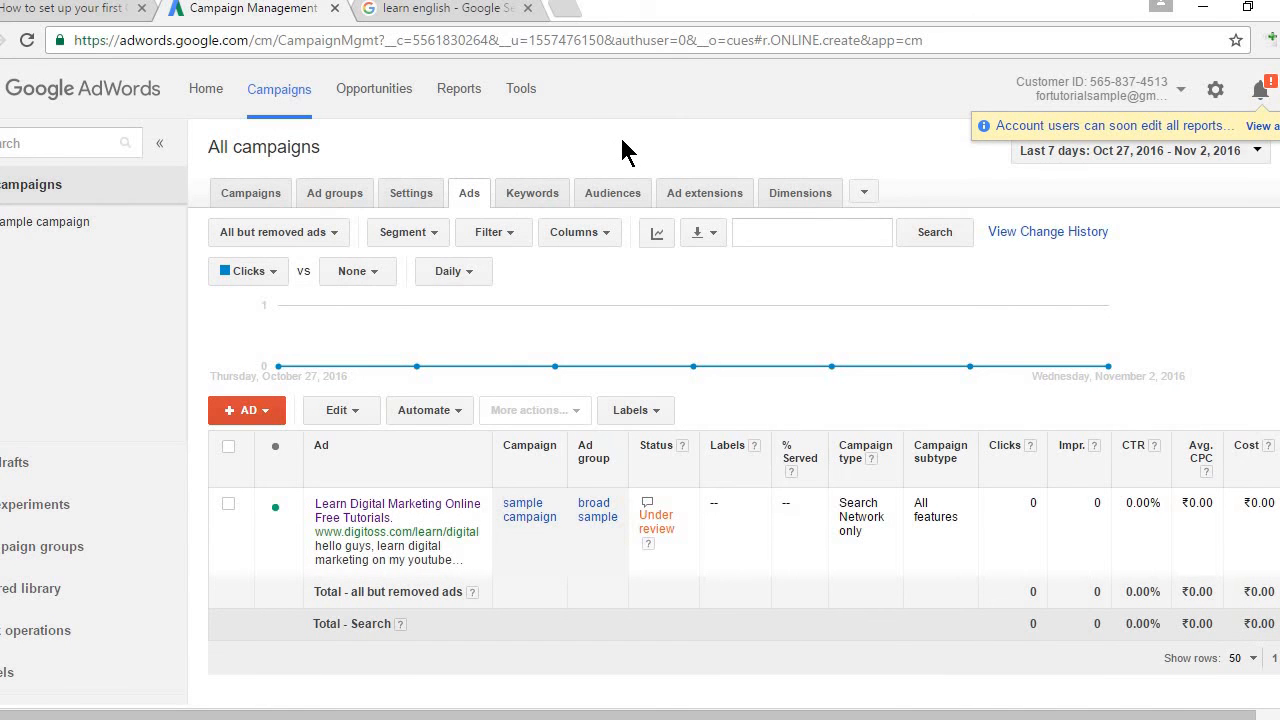
click(241, 196)
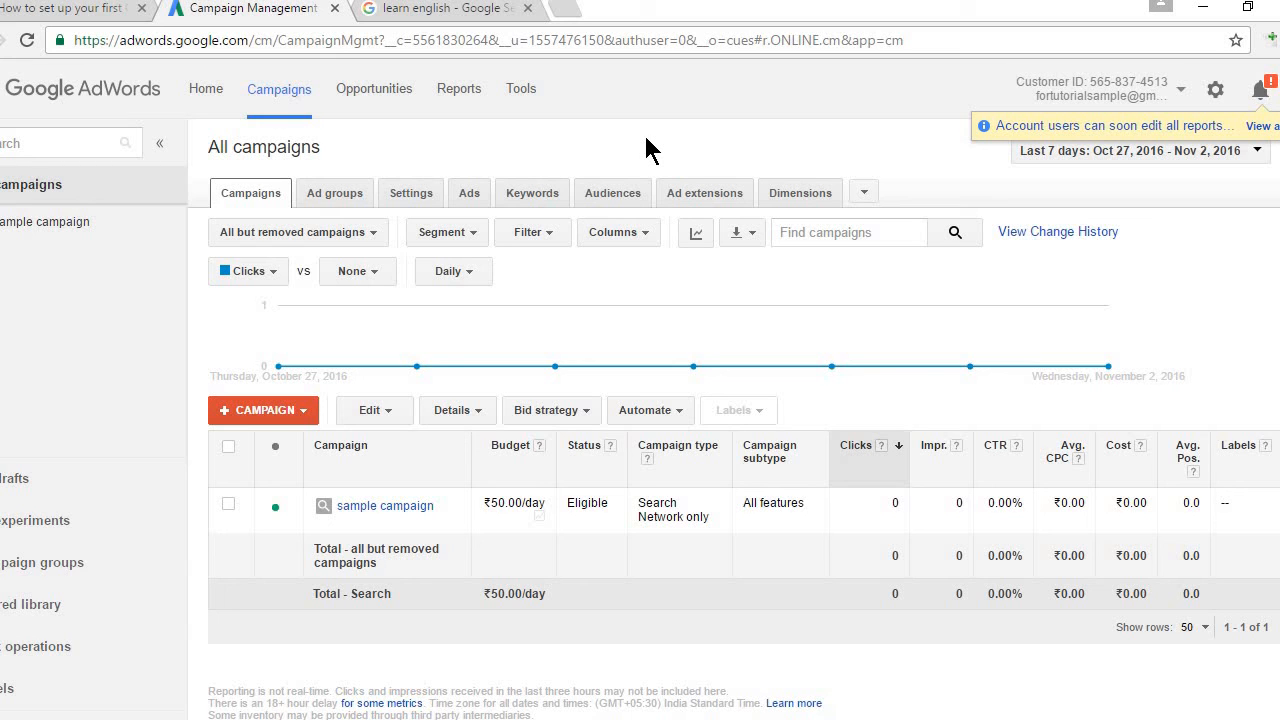
click(1088, 152)
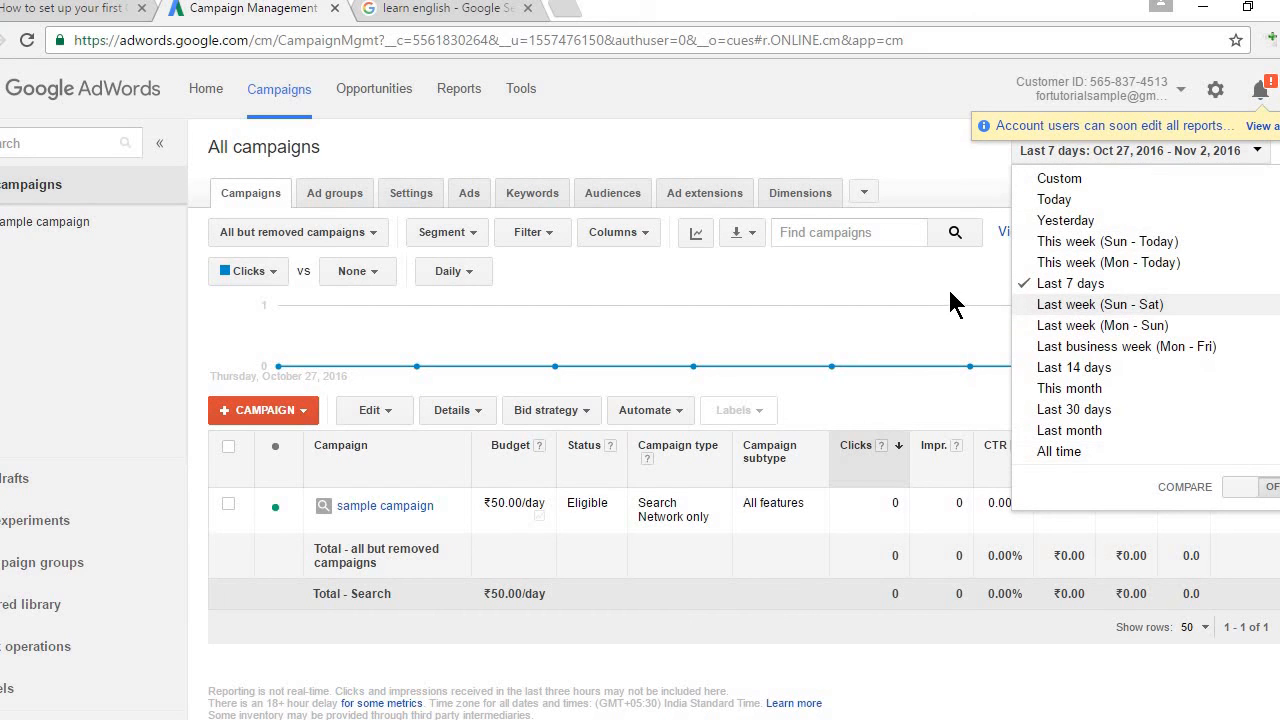
click(829, 138)
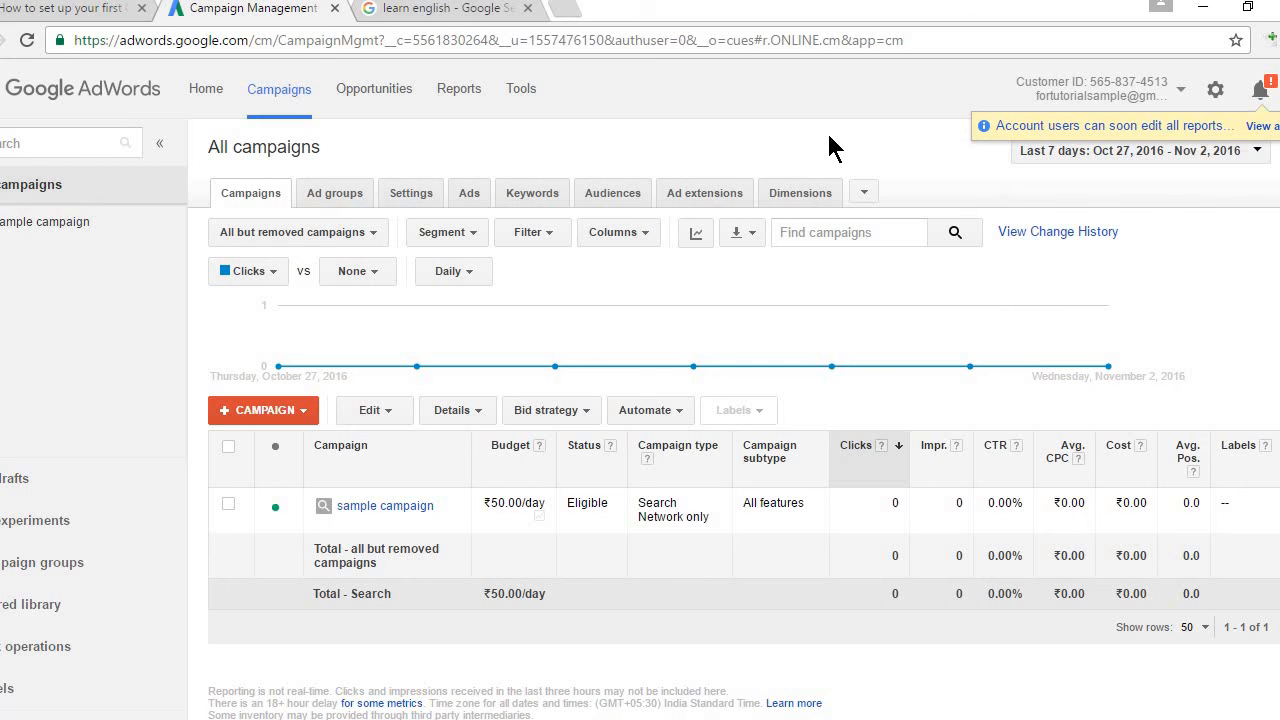
scroll(734, 425, down, 1)
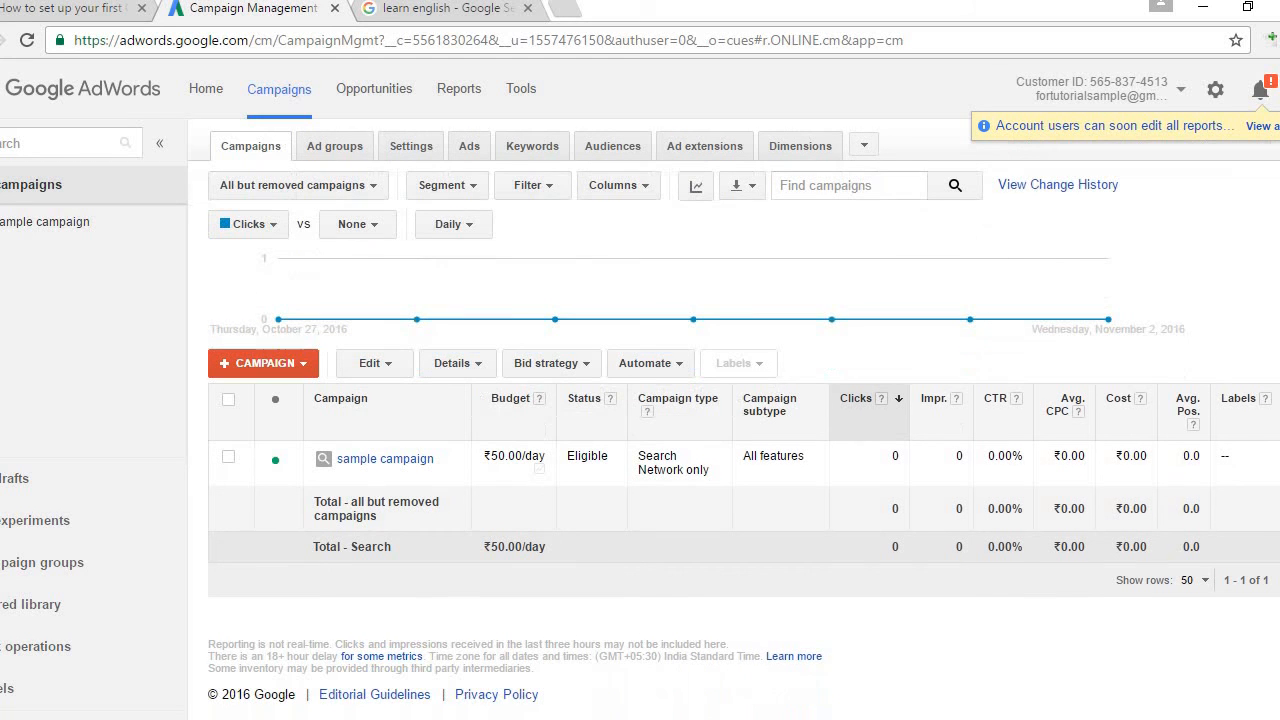
scroll(734, 419, up, 1)
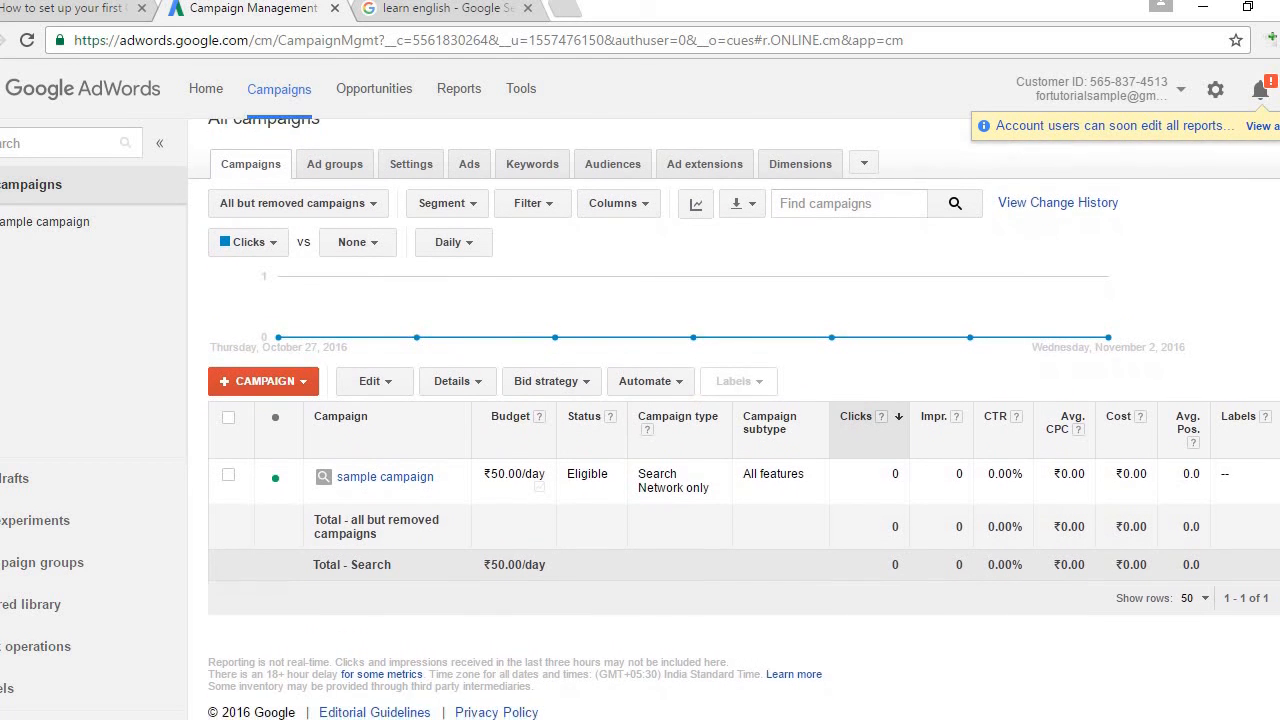
scroll(734, 419, up, 1)
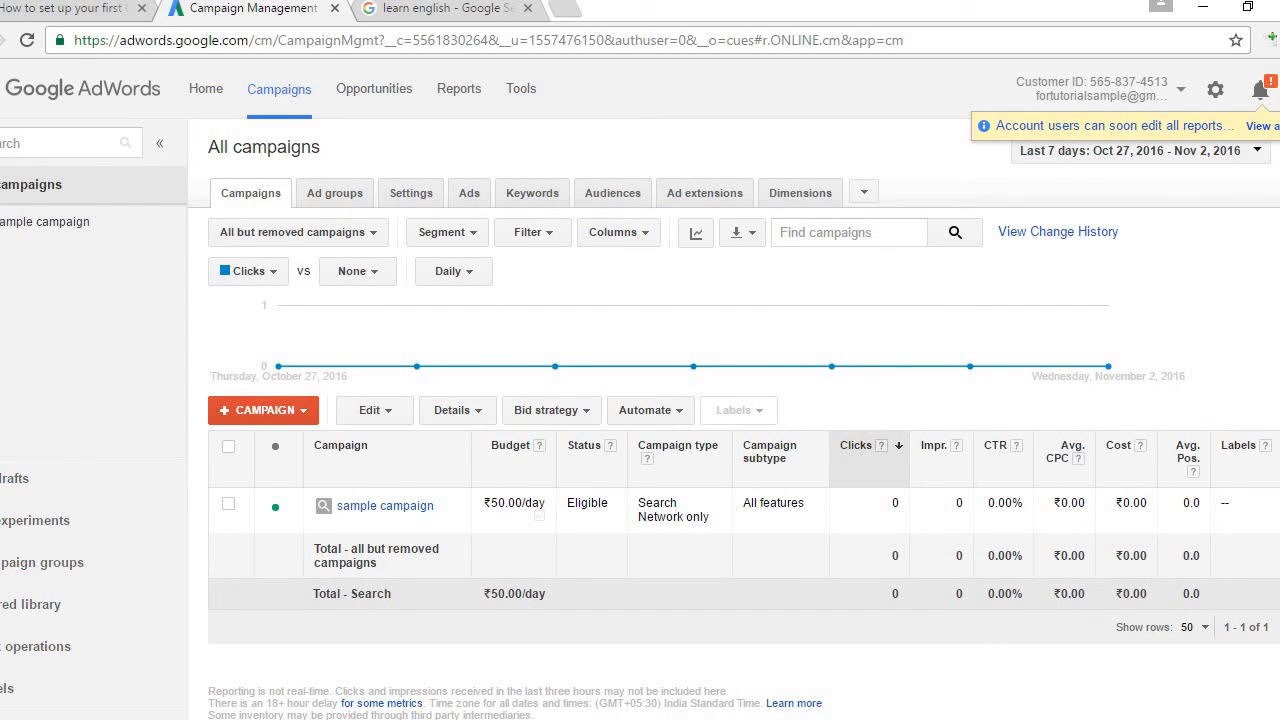
scroll(734, 425, down, 1)
scroll(734, 425, up, 1)
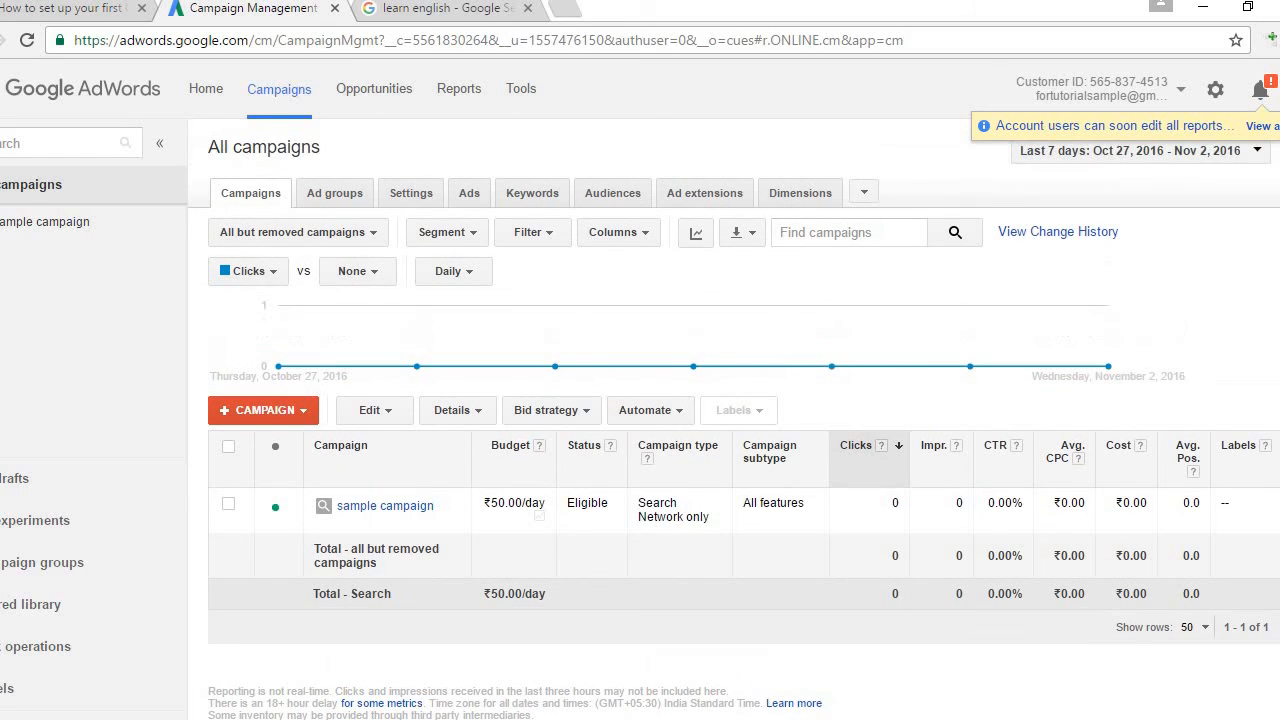